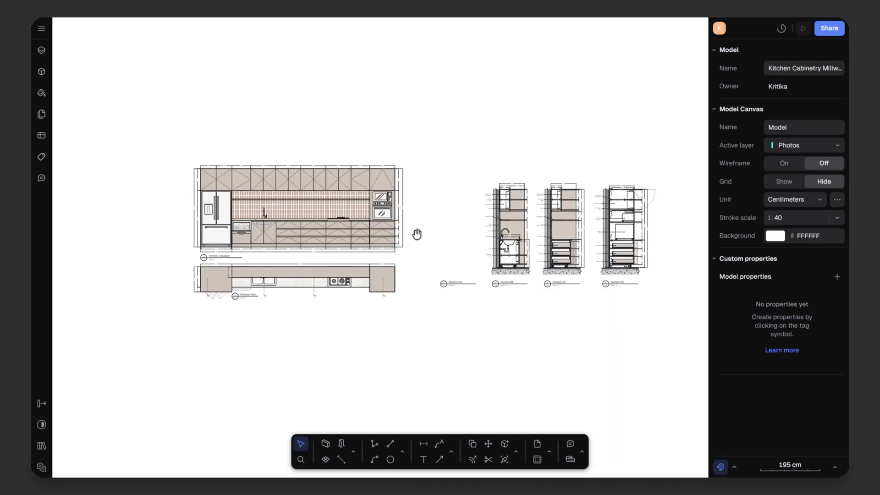
Step: Examine the kitchen elevation, the plan and the finished Sections BB, CC and DD beside the empty Section AA
{"action": "middle_click_drag", "start_coordinate": [416, 234], "coordinate": [378, 234]}
{"action": "scroll", "coordinate": [259, 212], "scroll_direction": "up", "scroll_amount": 5}
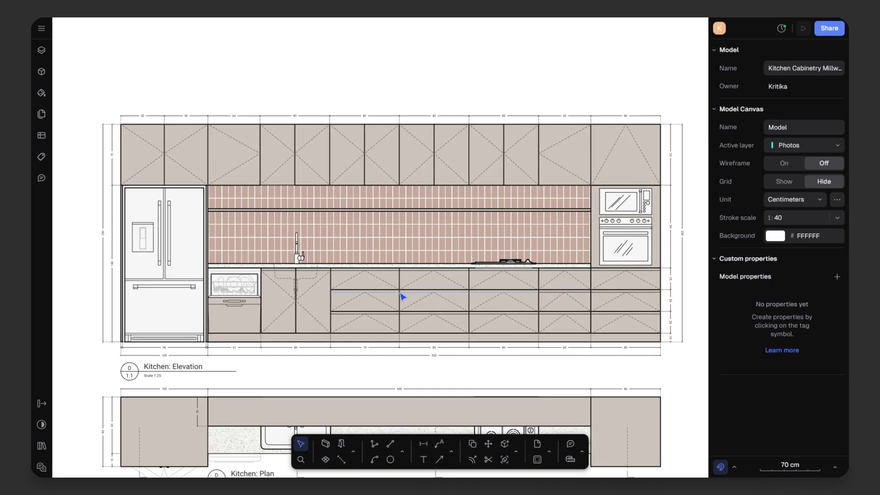
{"action": "left_click_drag", "start_coordinate": [403, 297], "coordinate": [405, 258]}
{"action": "mouse_move", "coordinate": [434, 329]}
{"action": "middle_mouse_down"}
{"action": "mouse_move", "coordinate": [430, 304]}
{"action": "mouse_move", "coordinate": [425, 341]}
{"action": "middle_mouse_up"}
{"action": "scroll", "coordinate": [319, 270], "scroll_direction": "down", "scroll_amount": 3}
{"action": "left_click_drag", "start_coordinate": [605, 299], "coordinate": [262, 282]}
{"action": "scroll", "coordinate": [371, 115], "scroll_direction": "up", "scroll_amount": 3}
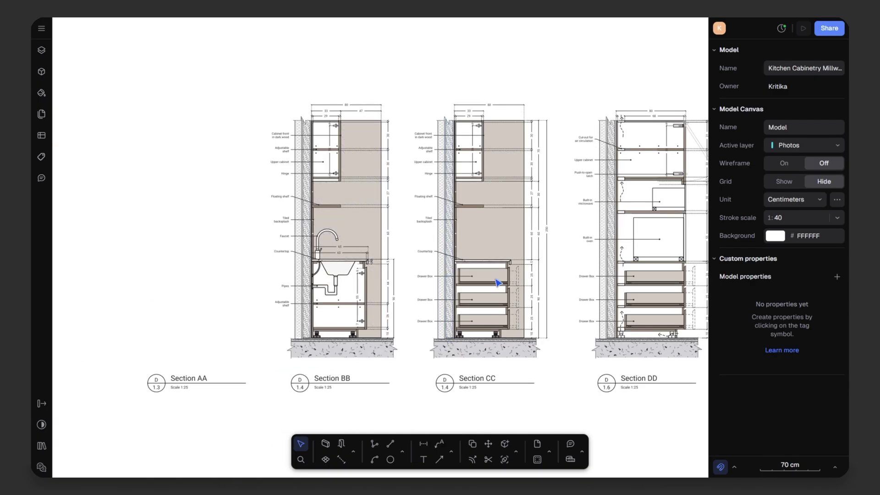
{"action": "scroll", "coordinate": [385, 286], "scroll_direction": "up", "scroll_amount": 5}
{"action": "left_click_drag", "start_coordinate": [397, 290], "coordinate": [448, 235]}
{"action": "mouse_move", "coordinate": [447, 235]}
{"action": "middle_mouse_down"}
{"action": "mouse_move", "coordinate": [425, 338]}
{"action": "mouse_move", "coordinate": [423, 475]}
{"action": "middle_mouse_up"}
{"action": "middle_click_drag", "start_coordinate": [387, 258], "coordinate": [397, 347]}
{"action": "scroll", "coordinate": [450, 227], "scroll_direction": "down", "scroll_amount": 8}
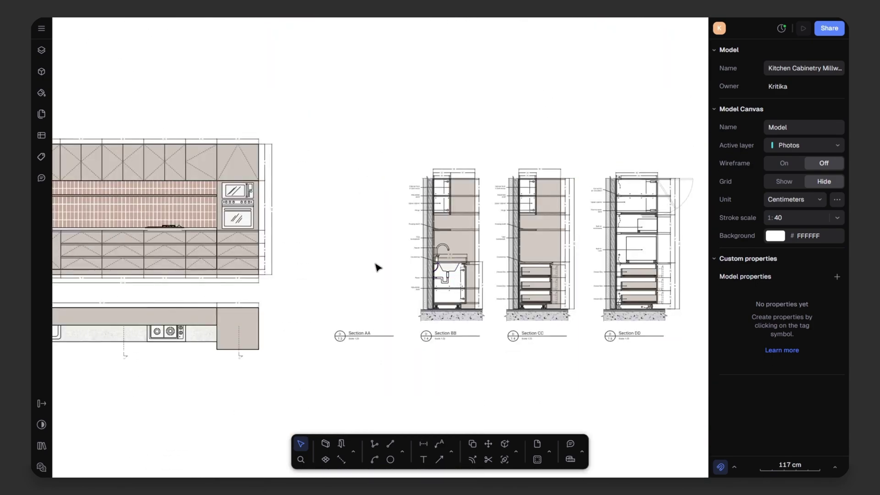
{"action": "middle_click_drag", "start_coordinate": [374, 267], "coordinate": [501, 260]}
{"action": "scroll", "coordinate": [477, 330], "scroll_direction": "left", "scroll_amount": 3}
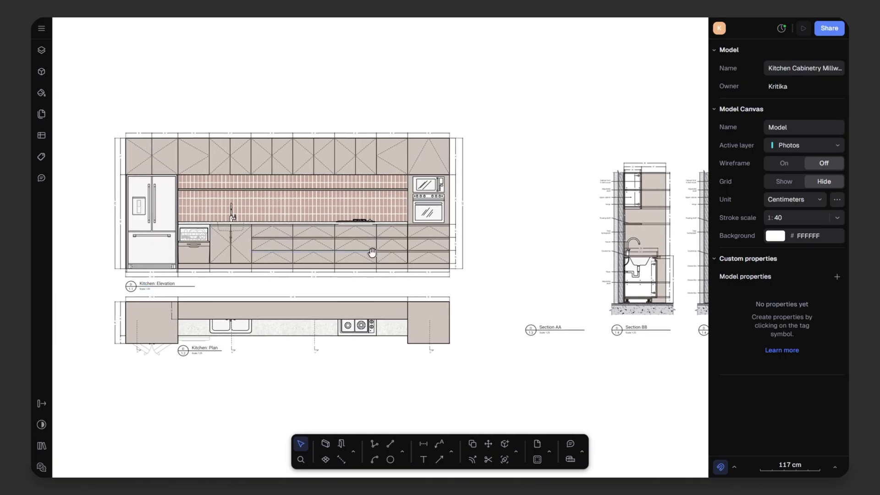
{"action": "scroll", "coordinate": [451, 296], "scroll_direction": "right", "scroll_amount": 5}
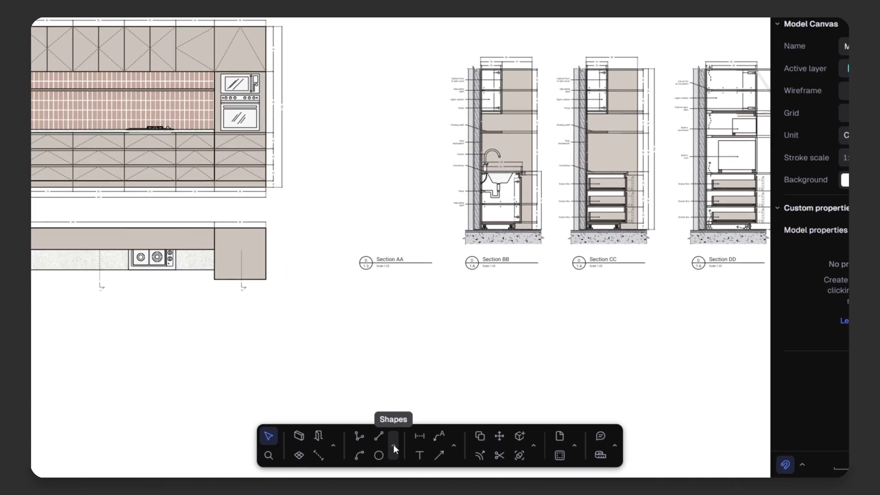
Step: Place a horizontal guideline along the finished floor level at the base of the wall in Section BB
{"action": "left_click", "coordinate": [393, 447]}
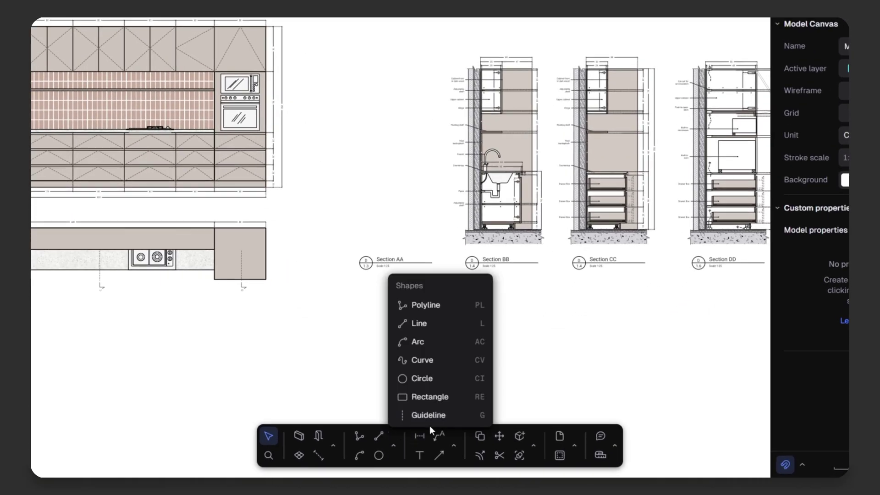
{"action": "left_click", "coordinate": [420, 414]}
{"action": "scroll", "coordinate": [472, 324], "scroll_direction": "up", "scroll_amount": 10}
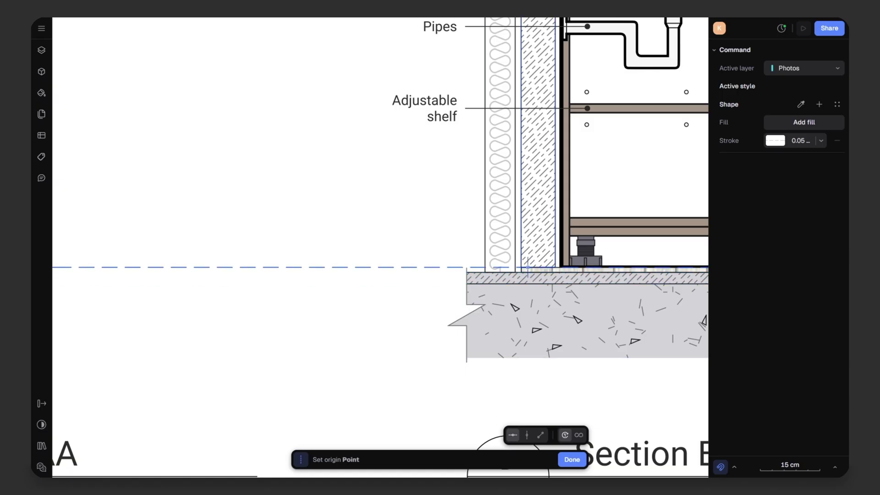
{"action": "left_click", "coordinate": [527, 267]}
{"action": "scroll", "coordinate": [462, 252], "scroll_direction": "down", "scroll_amount": 5}
{"action": "scroll", "coordinate": [535, 271], "scroll_direction": "down", "scroll_amount": 5}
{"action": "scroll", "coordinate": [438, 263], "scroll_direction": "down", "scroll_amount": 3}
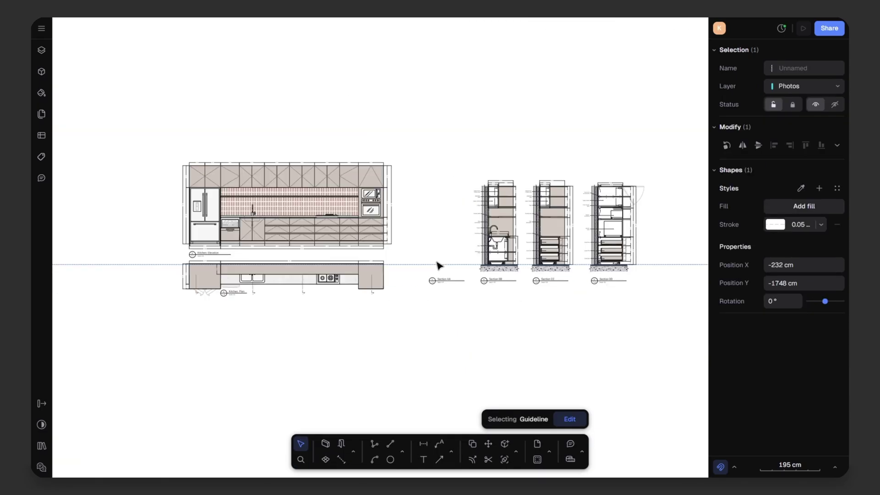
Step: Move the kitchen elevation and plan together so the elevation's lower-right corner sits on the floor-level guideline
{"action": "middle_click_drag", "start_coordinate": [402, 275], "coordinate": [357, 293]}
{"action": "left_click_drag", "start_coordinate": [123, 155], "coordinate": [360, 341]}
{"action": "type", "text": "m"}
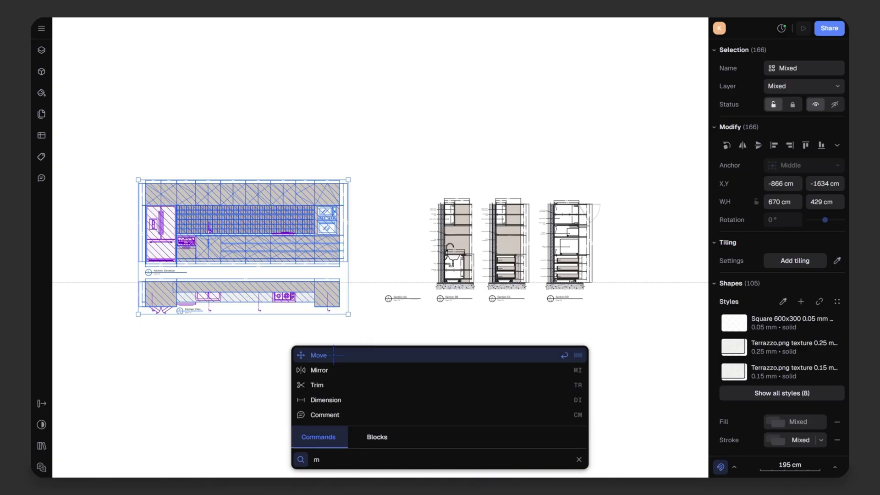
{"action": "key", "text": "Return"}
{"action": "scroll", "coordinate": [342, 268], "scroll_direction": "up", "scroll_amount": 10}
{"action": "left_click", "coordinate": [348, 298]}
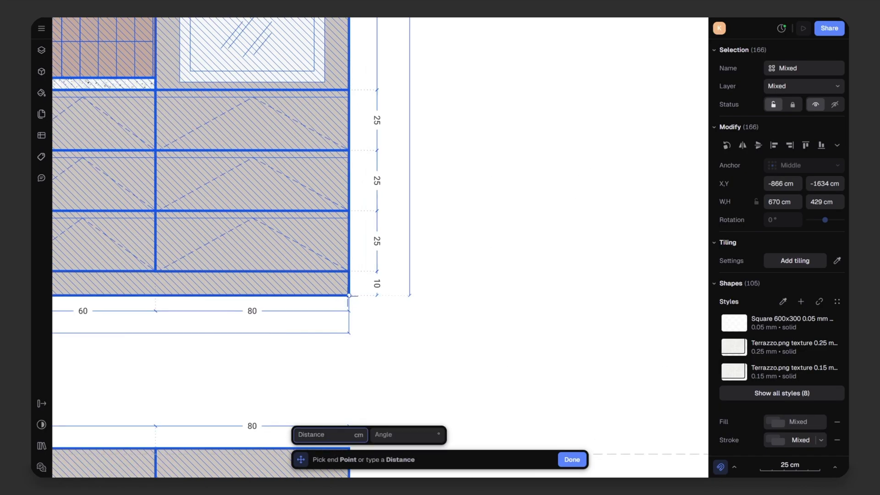
{"action": "scroll", "coordinate": [348, 298], "scroll_direction": "down", "scroll_amount": 5}
{"action": "left_click", "coordinate": [367, 340]}
{"action": "scroll", "coordinate": [381, 334], "scroll_direction": "down", "scroll_amount": 3}
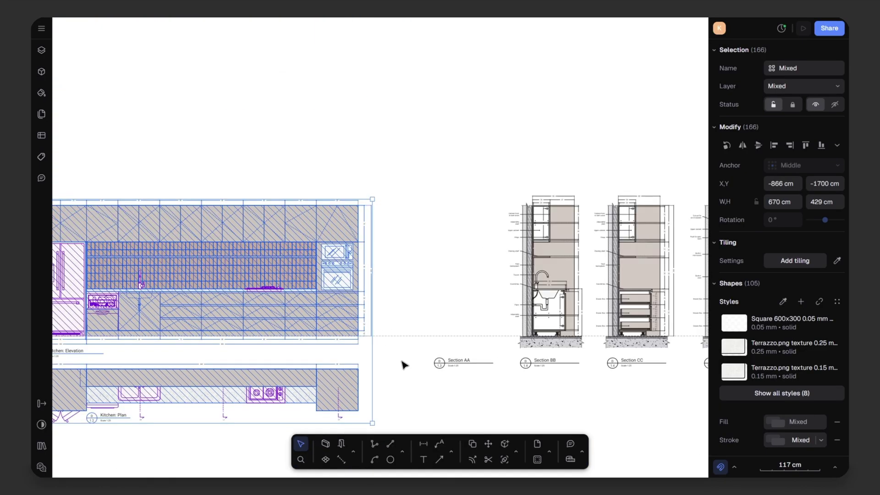
{"action": "left_click", "coordinate": [402, 366]}
{"action": "middle_click_drag", "start_coordinate": [403, 367], "coordinate": [458, 309]}
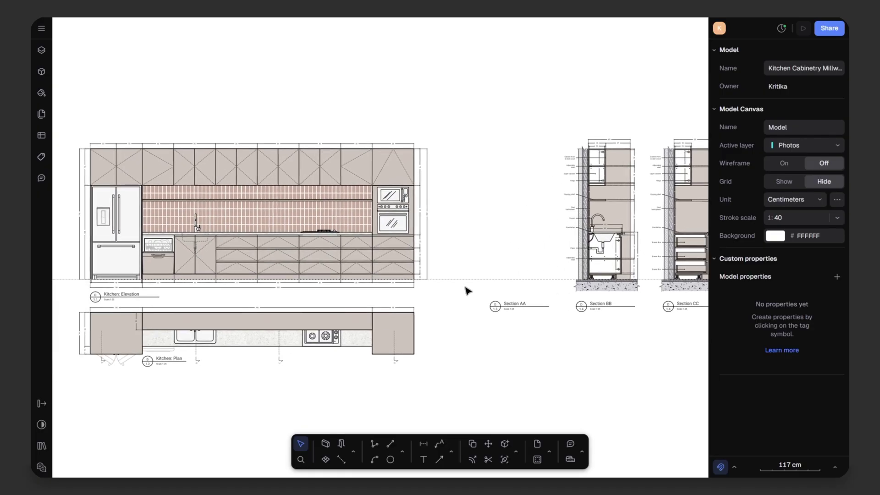
Step: Place a horizontal guideline along the top edge of the upper cabinets in the kitchen elevation
{"action": "left_click", "coordinate": [400, 452]}
{"action": "left_click", "coordinate": [431, 426]}
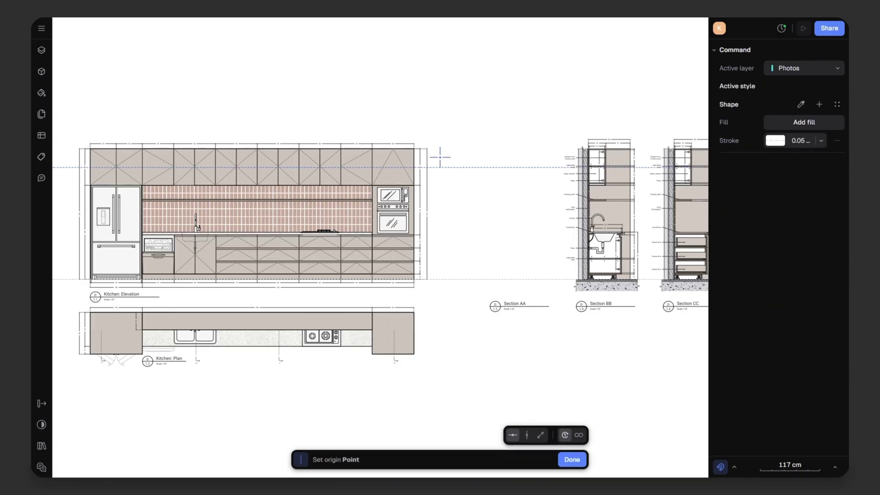
{"action": "scroll", "coordinate": [427, 147], "scroll_direction": "up", "scroll_amount": 5}
{"action": "left_click", "coordinate": [389, 136]}
{"action": "scroll", "coordinate": [519, 142], "scroll_direction": "down", "scroll_amount": 5}
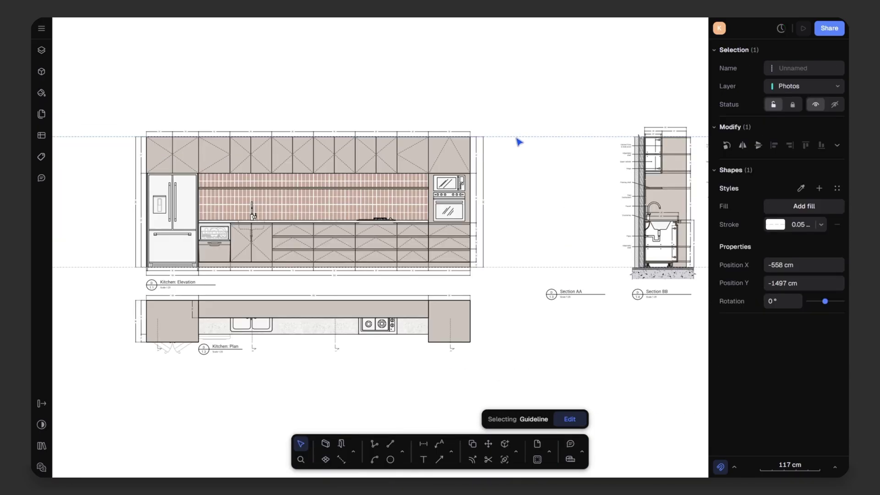
{"action": "key", "text": "Escape"}
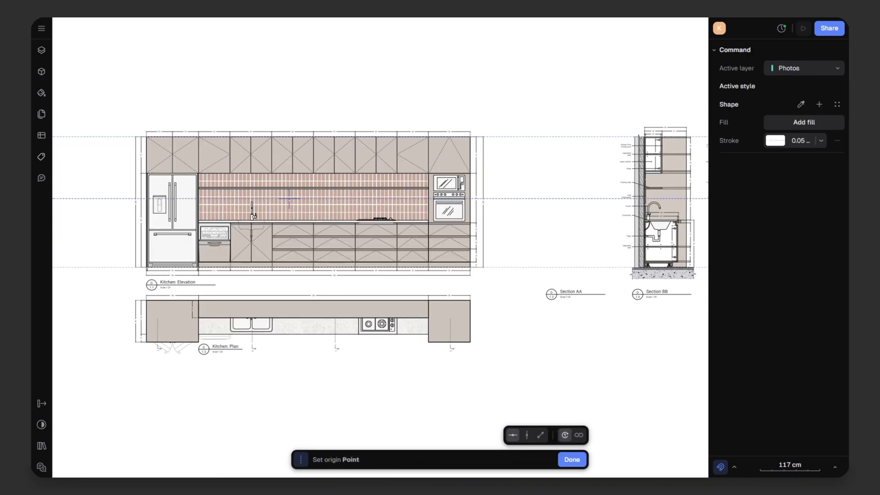
Step: Place a horizontal guideline along the underside of the upper cabinets in the kitchen elevation
{"action": "scroll", "coordinate": [177, 172], "scroll_direction": "up", "scroll_amount": 7}
{"action": "left_click", "coordinate": [247, 174]}
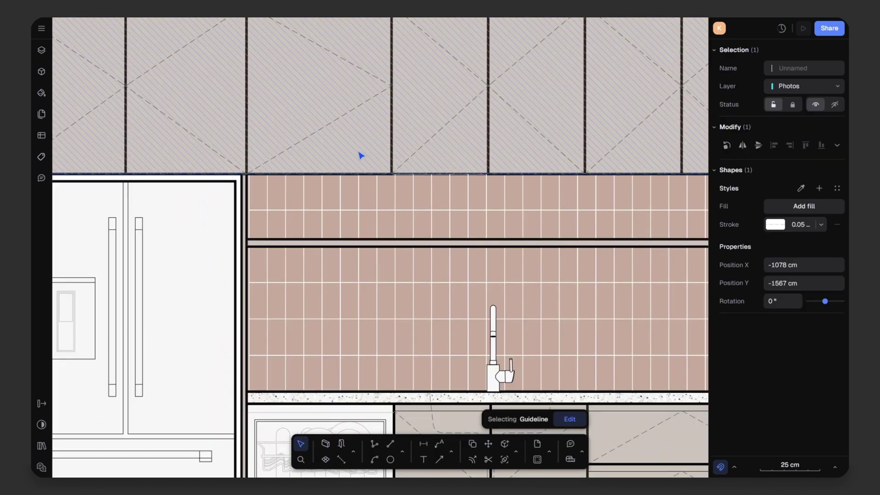
{"action": "scroll", "coordinate": [349, 183], "scroll_direction": "down", "scroll_amount": 9}
{"action": "middle_click_drag", "start_coordinate": [512, 171], "coordinate": [468, 242]}
Step: Place a horizontal guideline along the boundary between the hatched floor layer and the concrete slab in Section BB
{"action": "key", "text": "g"}
{"action": "scroll", "coordinate": [280, 268], "scroll_direction": "up", "scroll_amount": 5}
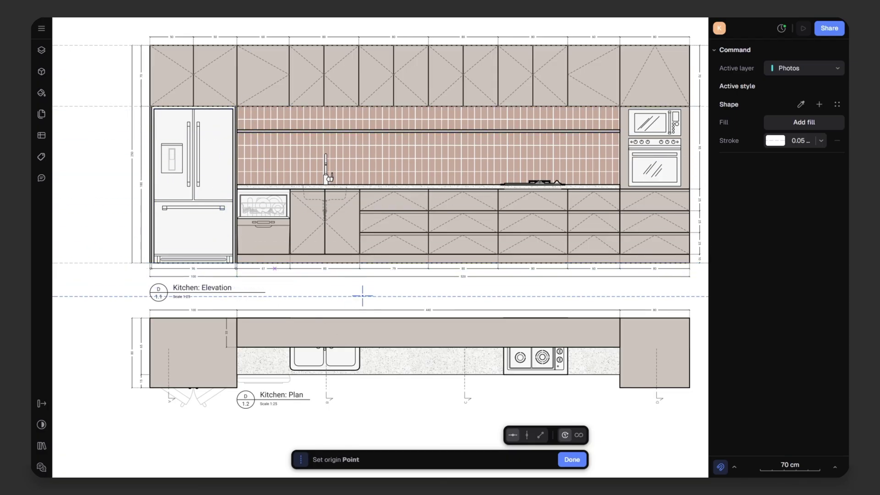
{"action": "scroll", "coordinate": [229, 224], "scroll_direction": "down", "scroll_amount": 2}
{"action": "middle_click_drag", "start_coordinate": [491, 228], "coordinate": [216, 232]}
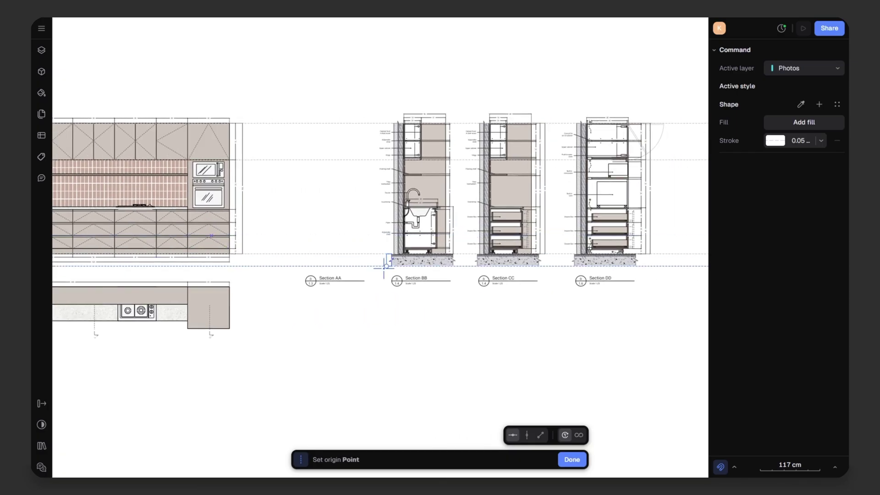
{"action": "scroll", "coordinate": [387, 259], "scroll_direction": "up", "scroll_amount": 7}
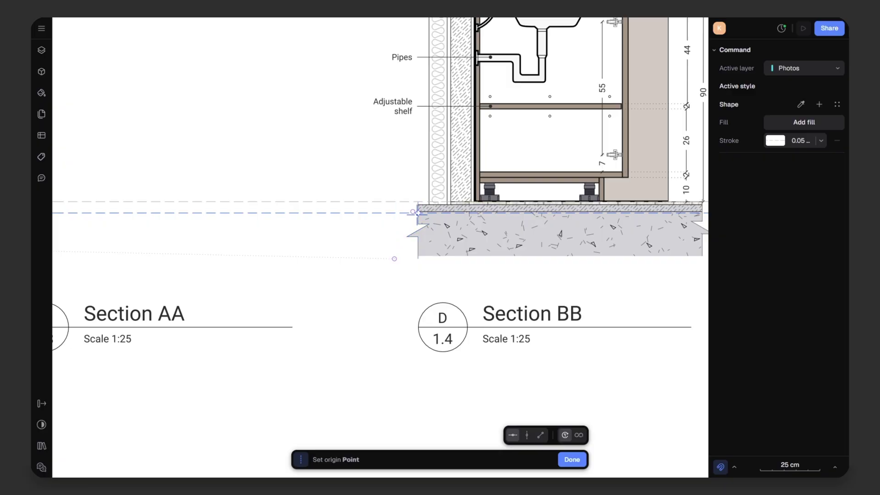
{"action": "scroll", "coordinate": [417, 213], "scroll_direction": "up", "scroll_amount": 5}
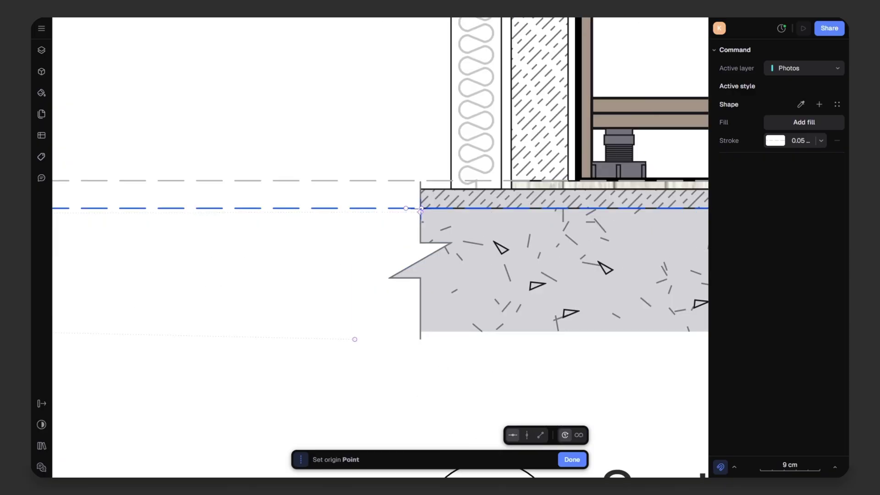
{"action": "key", "text": "Escape"}
{"action": "scroll", "coordinate": [480, 192], "scroll_direction": "down", "scroll_amount": 3}
Step: Place a horizontal guideline along the bottom edge of the concrete slab in Section BB
{"action": "key", "text": "g"}
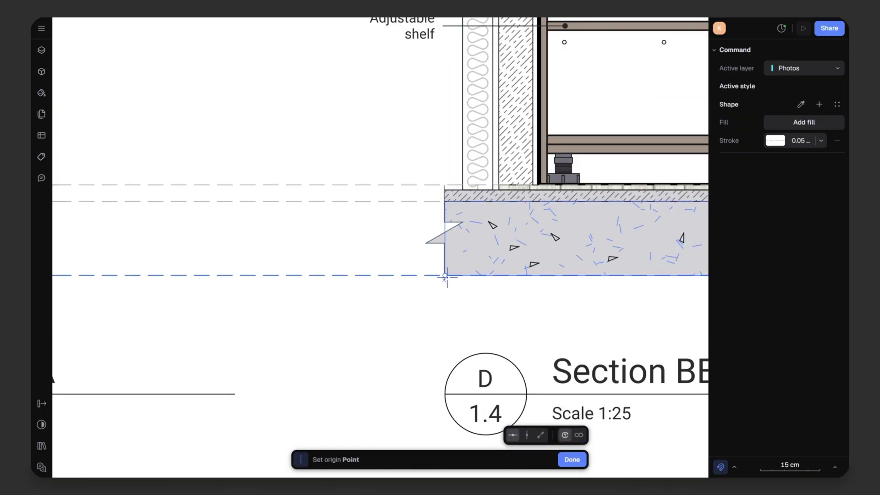
{"action": "left_click", "coordinate": [446, 276]}
{"action": "scroll", "coordinate": [468, 256], "scroll_direction": "down", "scroll_amount": 3}
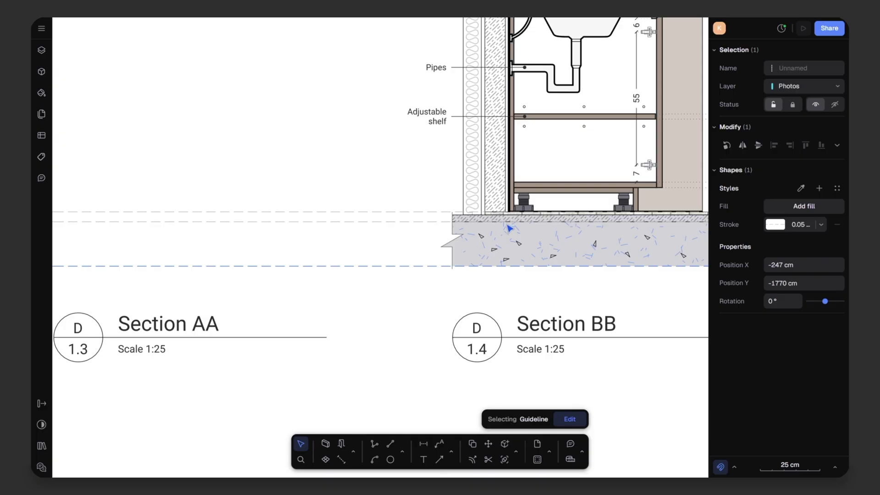
Step: Place a horizontal guideline along the top of the hatched layer under the floor finish in Section BB
{"action": "key", "text": "Return"}
{"action": "scroll", "coordinate": [468, 215], "scroll_direction": "up", "scroll_amount": 6}
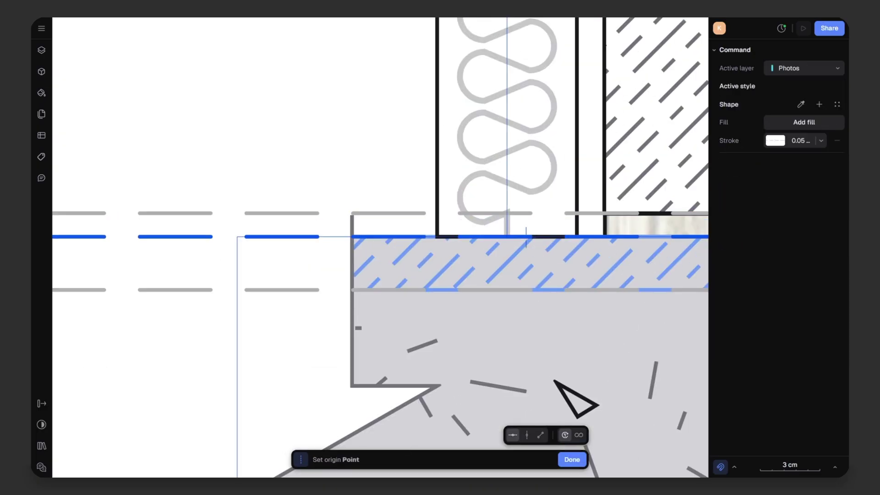
{"action": "left_click", "coordinate": [571, 239]}
{"action": "scroll", "coordinate": [515, 211], "scroll_direction": "down", "scroll_amount": 5}
{"action": "scroll", "coordinate": [403, 287], "scroll_direction": "down", "scroll_amount": 2}
{"action": "left_click", "coordinate": [389, 337]}
{"action": "scroll", "coordinate": [453, 313], "scroll_direction": "down", "scroll_amount": 2}
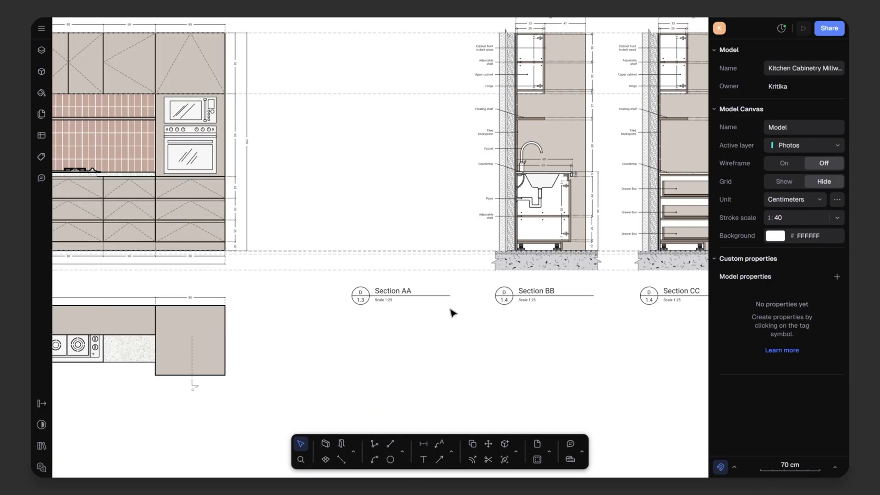
Step: Place a vertical guideline through the Section AA title marker as the starting edge of the new section
{"action": "scroll", "coordinate": [374, 245], "scroll_direction": "down", "scroll_amount": 2}
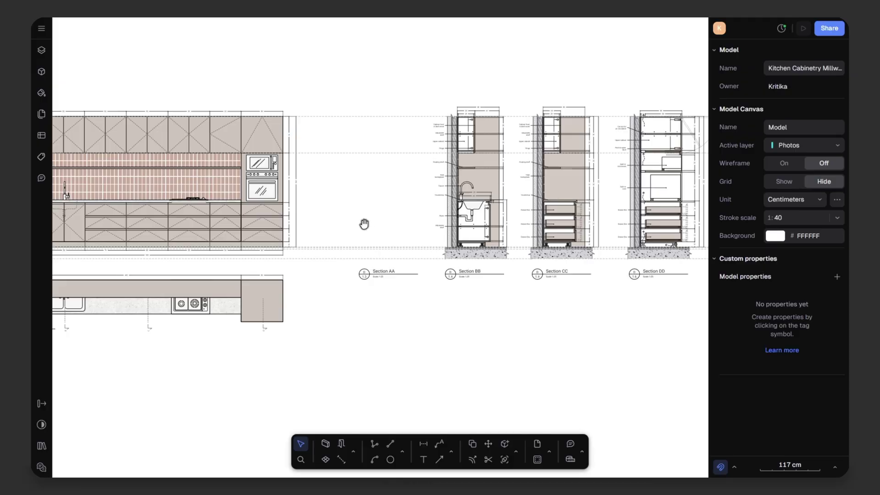
{"action": "scroll", "coordinate": [387, 273], "scroll_direction": "up", "scroll_amount": 2}
{"action": "key", "text": "Return"}
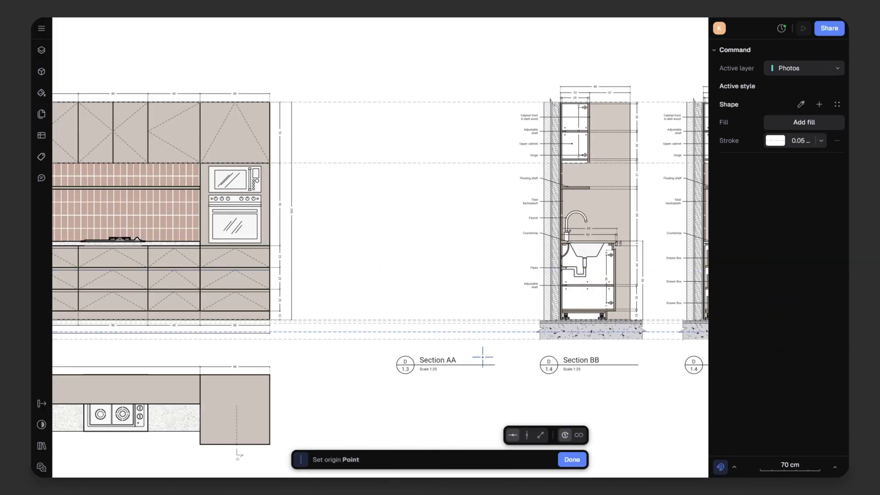
{"action": "left_click", "coordinate": [528, 434]}
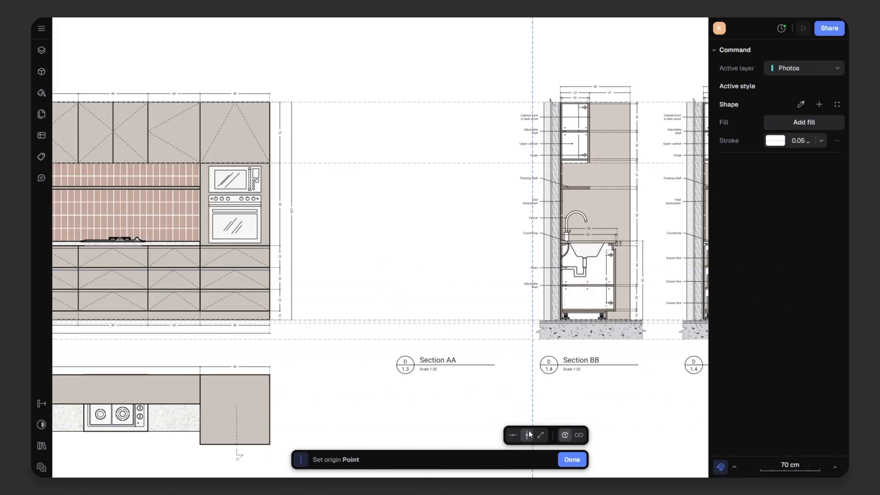
{"action": "left_click", "coordinate": [403, 298]}
Step: Offset the vertical guideline at Section AA 7 cm to the right
{"action": "left_click", "coordinate": [523, 451]}
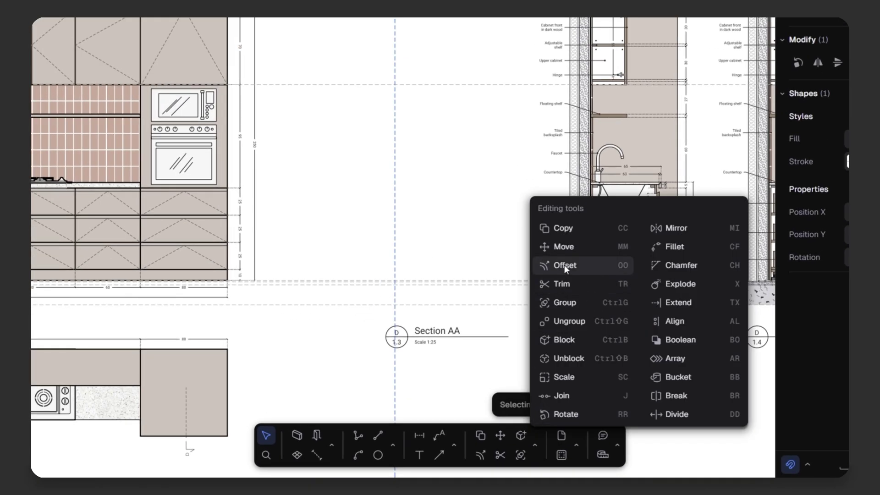
{"action": "left_click", "coordinate": [565, 264]}
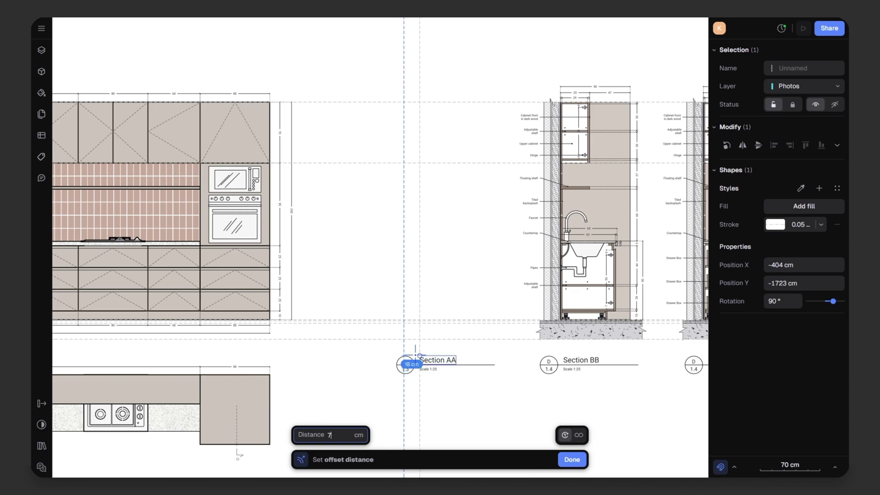
{"action": "key", "text": "Return"}
{"action": "left_click", "coordinate": [409, 271]}
{"action": "scroll", "coordinate": [418, 263], "scroll_direction": "up", "scroll_amount": 3}
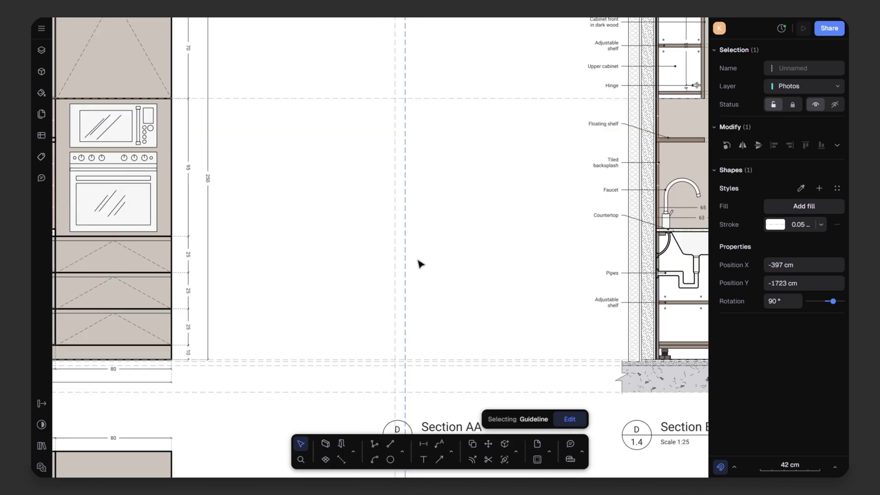
Step: Offset the newest vertical guideline 1 cm to the right, and offset that copy another 8 cm to the right
{"action": "key", "text": "o"}
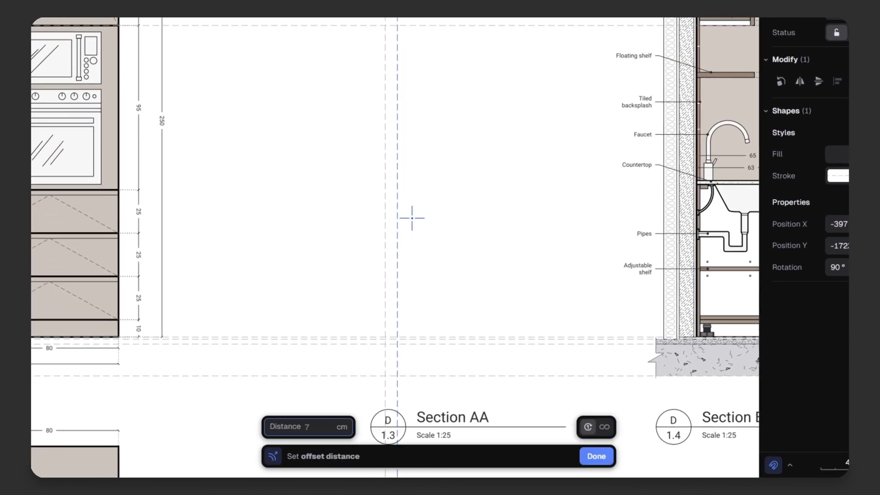
{"action": "type", "text": "1"}
{"action": "key", "text": "Return"}
{"action": "left_click", "coordinate": [435, 257]}
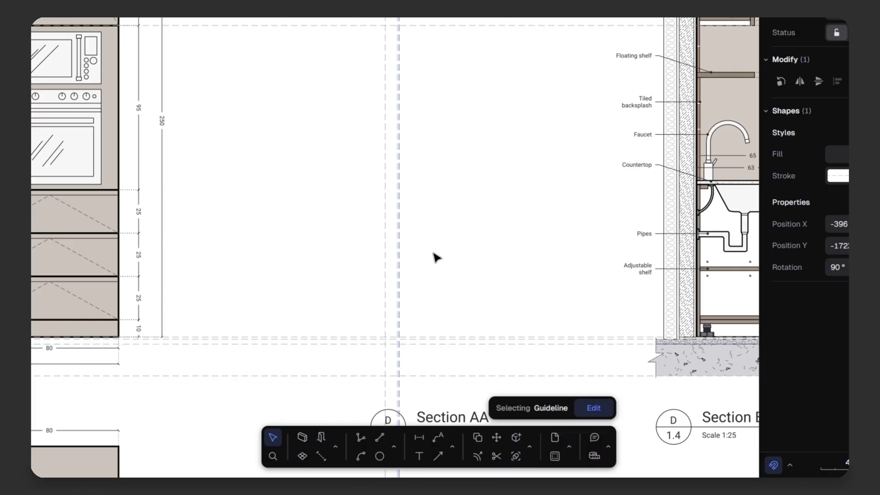
{"action": "key", "text": "o"}
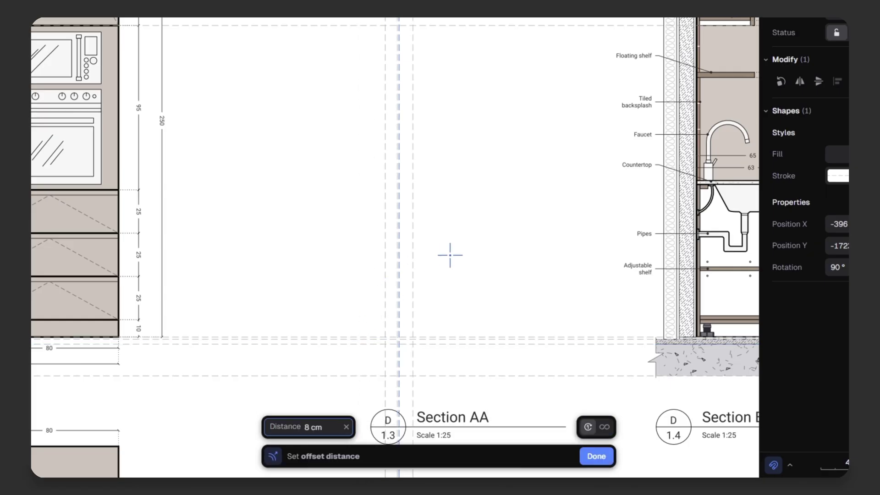
{"action": "left_click", "coordinate": [449, 255]}
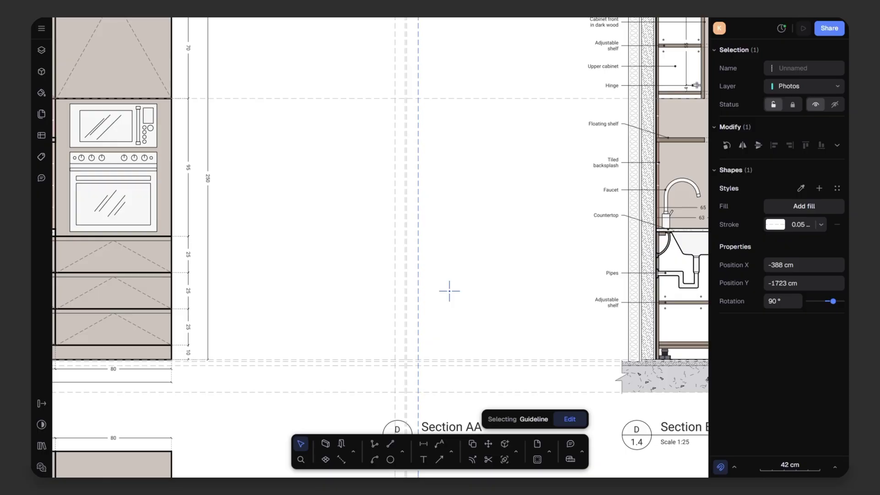
Step: Offset the newest vertical guideline at Section AA 2 cm to the right, and offset that copy another 2 cm to the right
{"action": "key", "text": "o"}
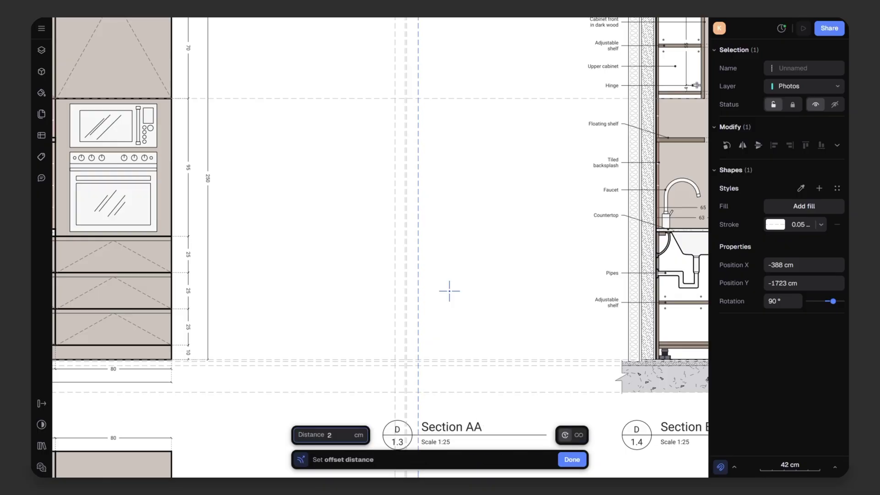
{"action": "left_click", "coordinate": [469, 282]}
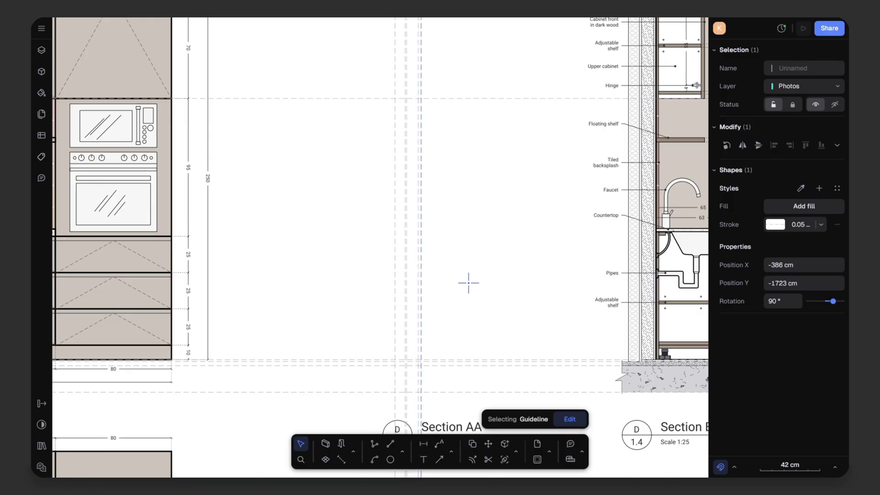
{"action": "key", "text": "o"}
{"action": "key", "text": "Escape"}
{"action": "scroll", "coordinate": [428, 286], "scroll_direction": "up", "scroll_amount": 3, "text": "ctrl"}
{"action": "key", "text": "o"}
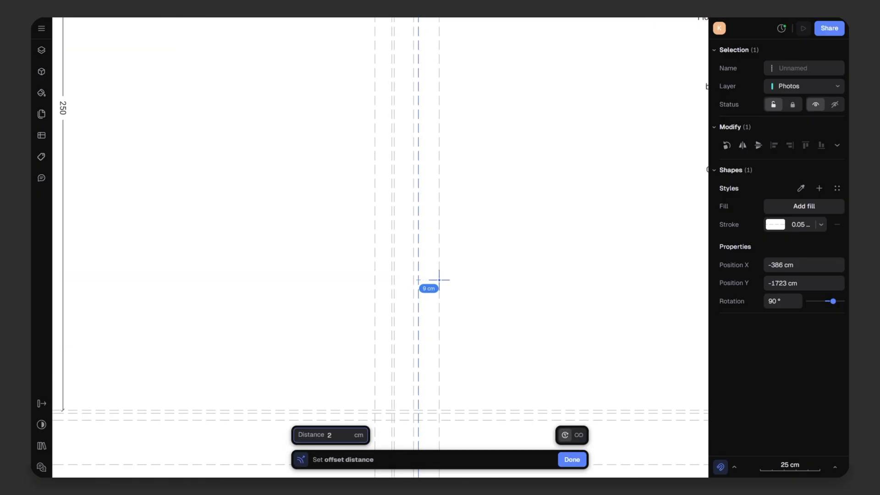
{"action": "left_click", "coordinate": [425, 281]}
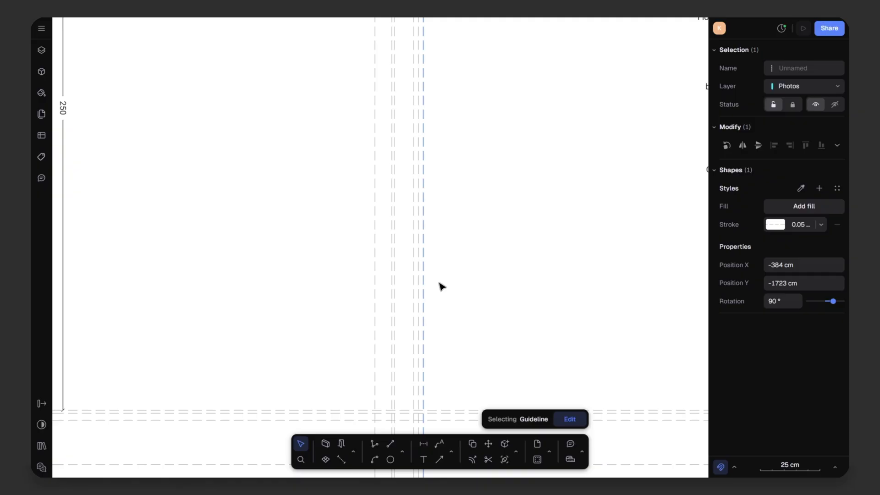
Step: Offset the newest vertical guideline 76 cm to the right, and offset that copy another 2 cm to the right
{"action": "key", "text": "o"}
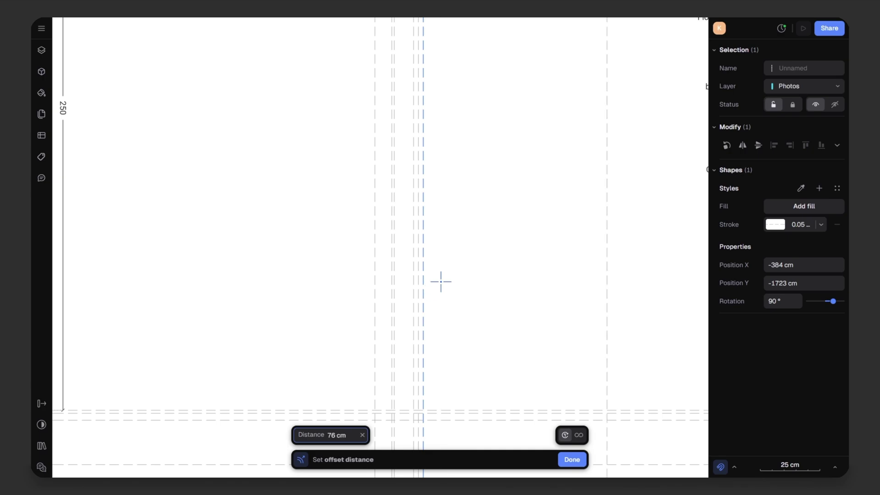
{"action": "key", "text": "Return"}
{"action": "scroll", "coordinate": [399, 293], "scroll_direction": "down", "scroll_amount": 3}
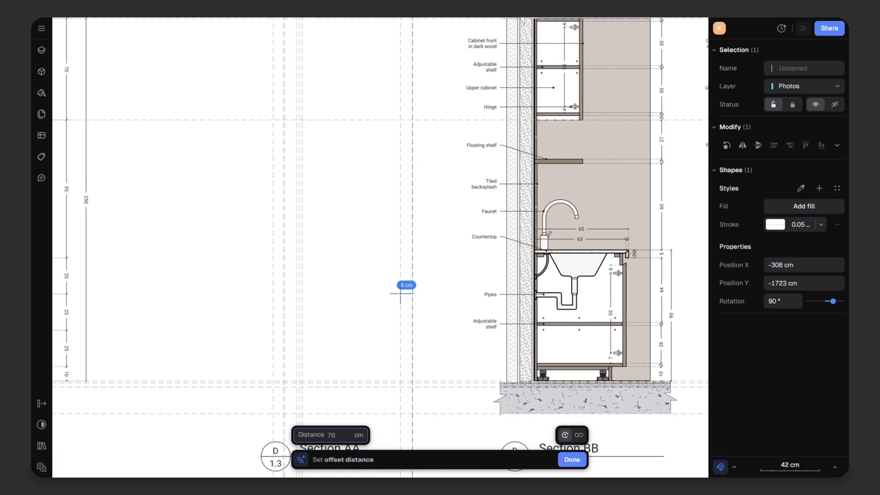
{"action": "left_click", "coordinate": [436, 283]}
Step: Place a horizontal guideline along the top edge of the upper cabinets, level with the elevation and Section BB
{"action": "scroll", "coordinate": [436, 281], "scroll_direction": "down", "scroll_amount": 3}
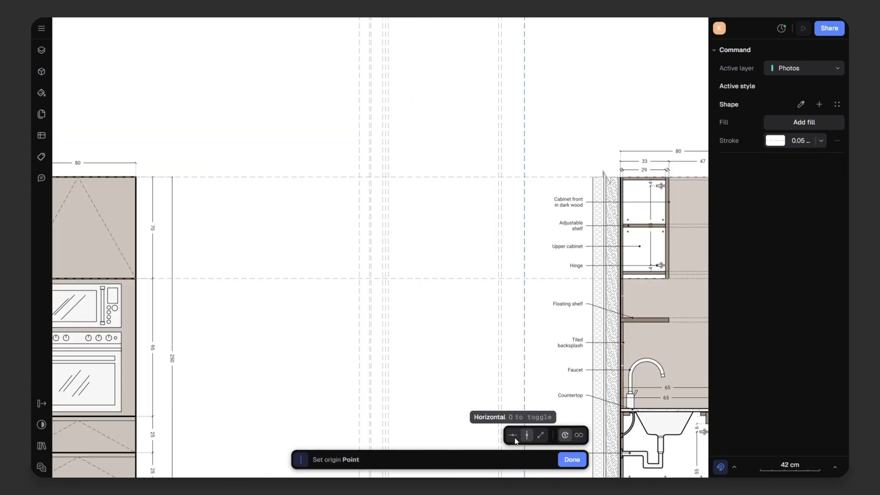
{"action": "left_click", "coordinate": [513, 435]}
{"action": "left_click", "coordinate": [443, 176]}
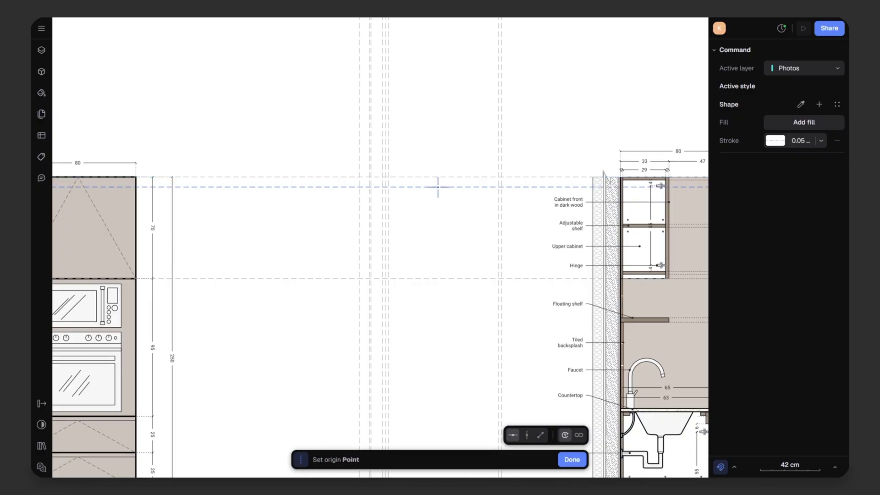
{"action": "key", "text": "Escape"}
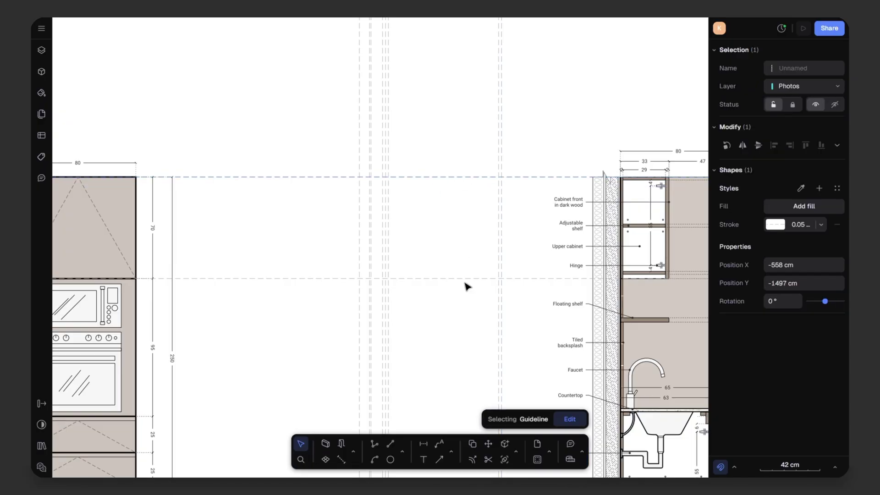
Step: Offset the cabinet-top guideline 2 cm downward, and offset that copy another 30 cm downward
{"action": "left_click", "coordinate": [516, 452]}
{"action": "left_click", "coordinate": [520, 308]}
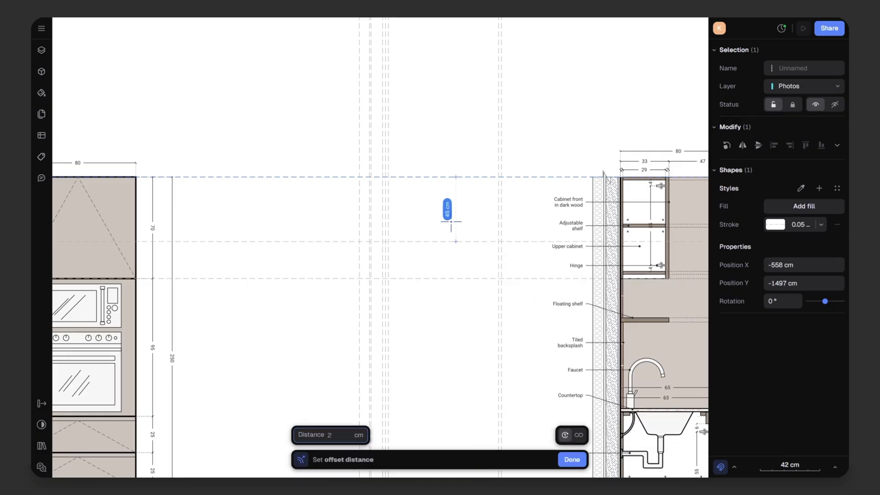
{"action": "left_click", "coordinate": [447, 191]}
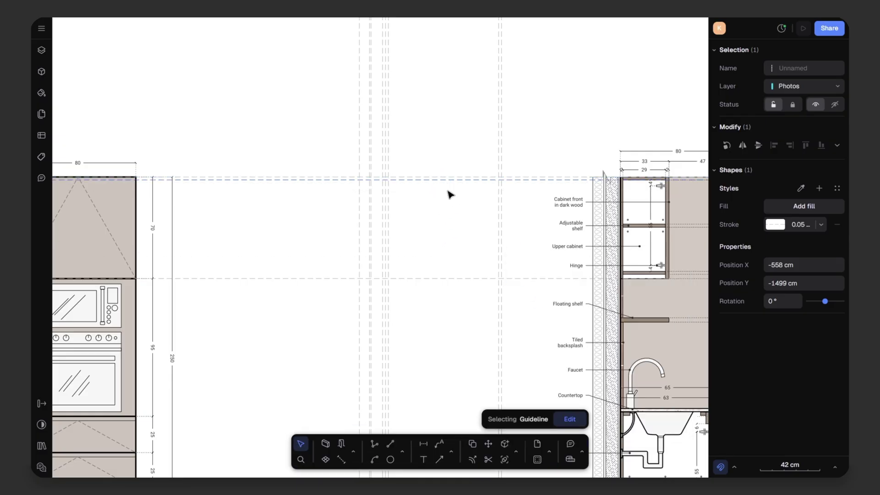
{"action": "key", "text": "o"}
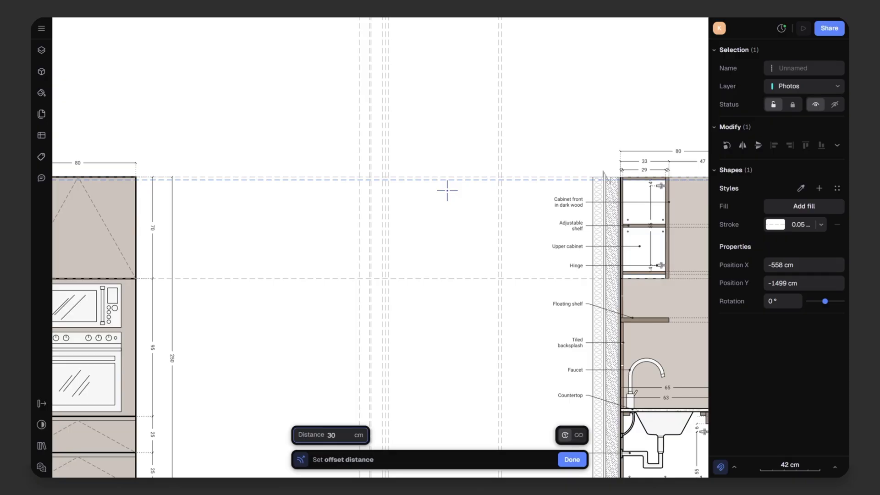
{"action": "left_click", "coordinate": [448, 230]}
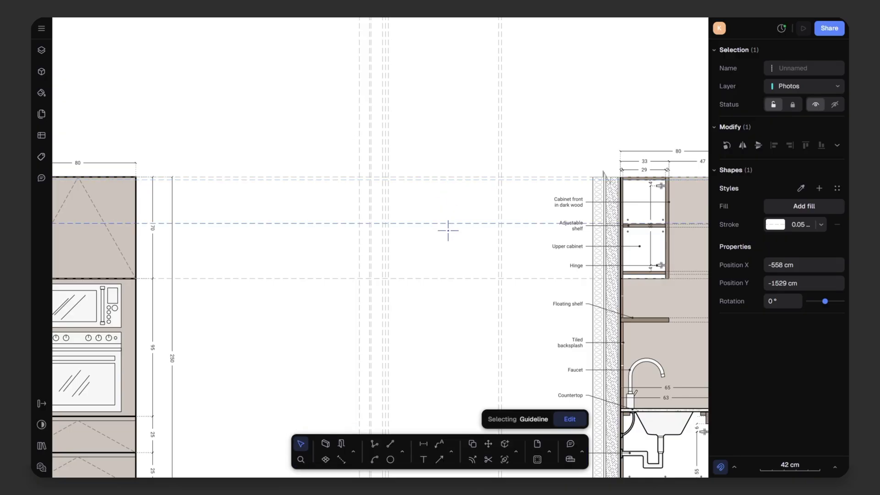
Step: Offset the middle shelf guideline 2 cm upward, and offset the guideline under the upper cabinets 2 cm upward
{"action": "key", "text": "o"}
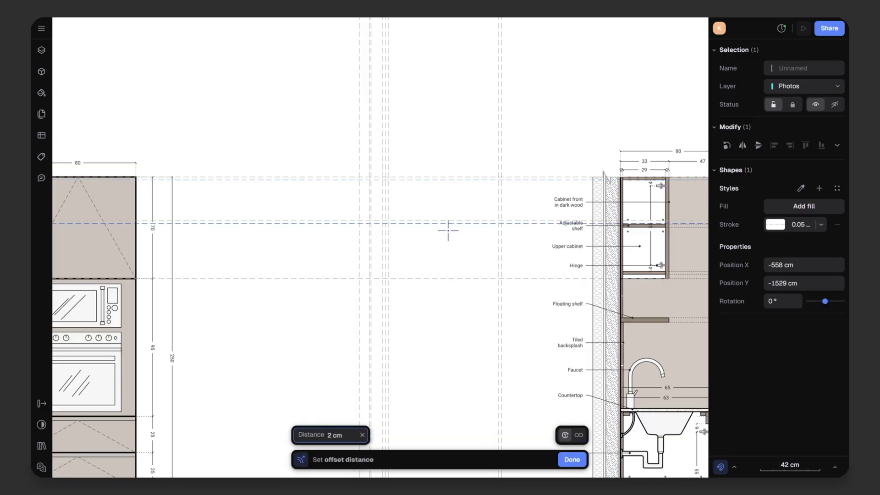
{"action": "left_click", "coordinate": [448, 230]}
{"action": "left_click", "coordinate": [439, 271]}
{"action": "scroll", "coordinate": [445, 278], "scroll_direction": "up", "scroll_amount": 3}
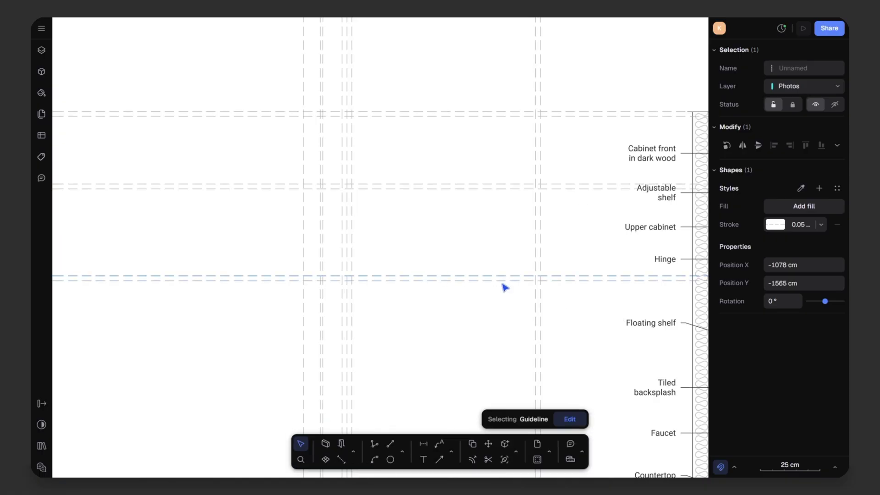
Step: Draw a 114 by 18 cm floor slab rectangle between the two lowest guidelines, starting at Section AA's first vertical guideline
{"action": "scroll", "coordinate": [504, 287], "scroll_direction": "down", "scroll_amount": 6}
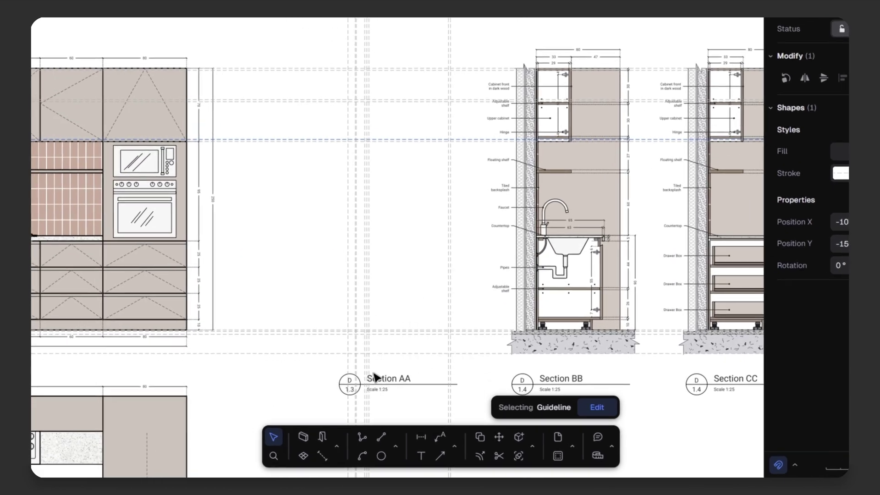
{"action": "left_click", "coordinate": [401, 451]}
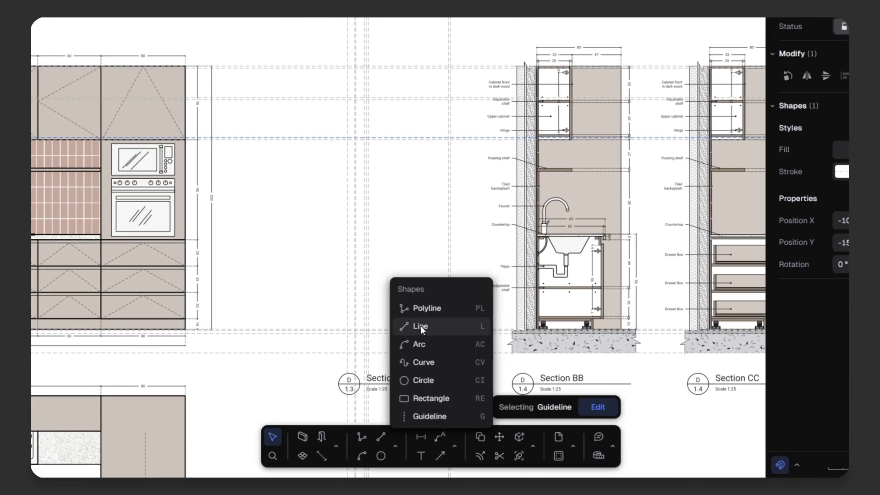
{"action": "left_click", "coordinate": [402, 398]}
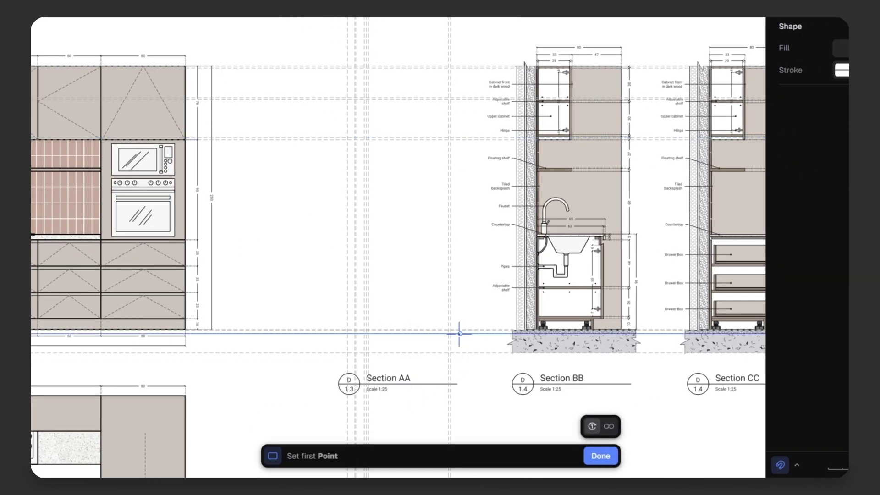
{"action": "scroll", "coordinate": [422, 369], "scroll_direction": "up", "scroll_amount": 5}
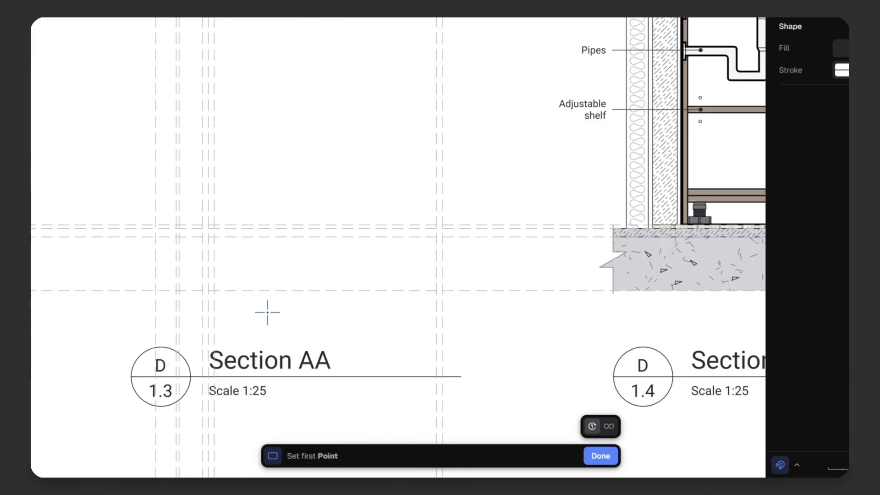
{"action": "left_click", "coordinate": [156, 236]}
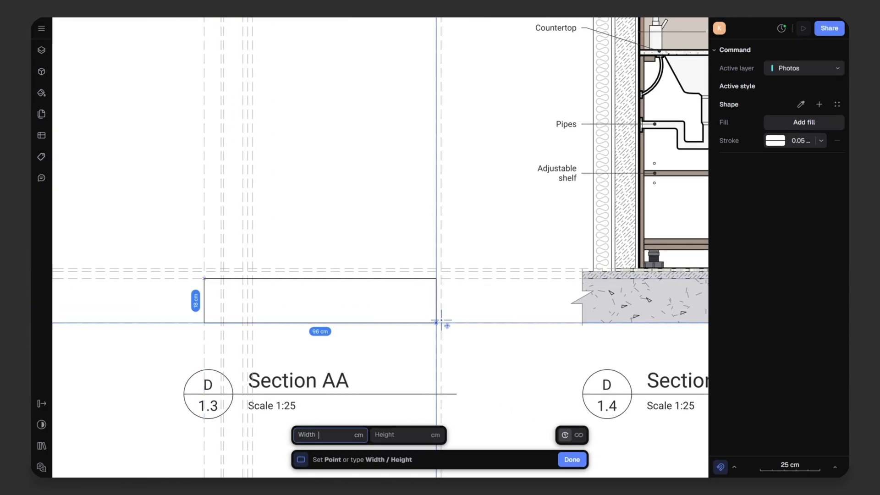
{"action": "scroll", "coordinate": [440, 320], "scroll_direction": "down", "scroll_amount": 3}
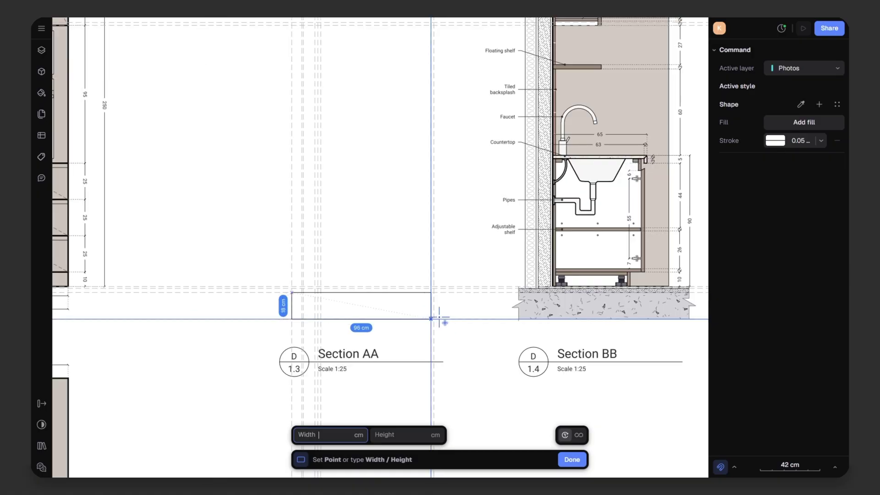
{"action": "left_click", "coordinate": [456, 319]}
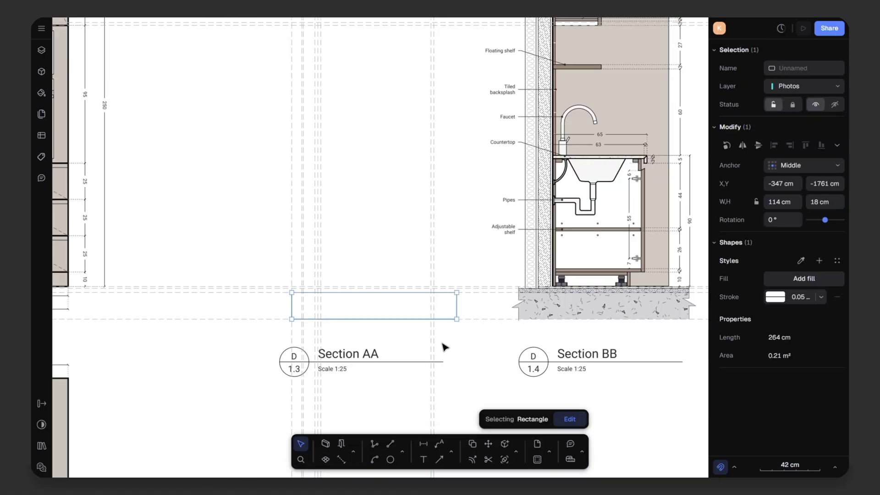
{"action": "key", "text": "Escape"}
Step: Draw a 114 by 3 cm rectangle directly on top of the slab rectangle as the next floor layer
{"action": "scroll", "coordinate": [397, 333], "scroll_direction": "up", "scroll_amount": 3, "text": "ctrl"}
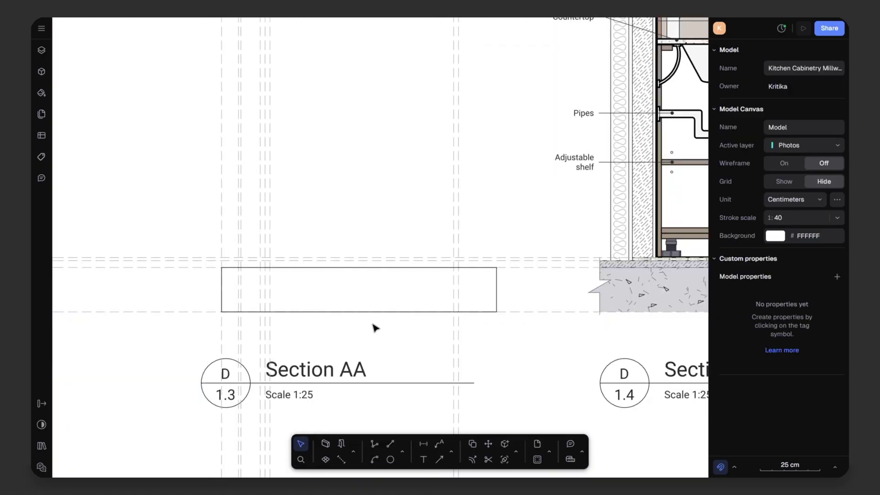
{"action": "key", "text": "r"}
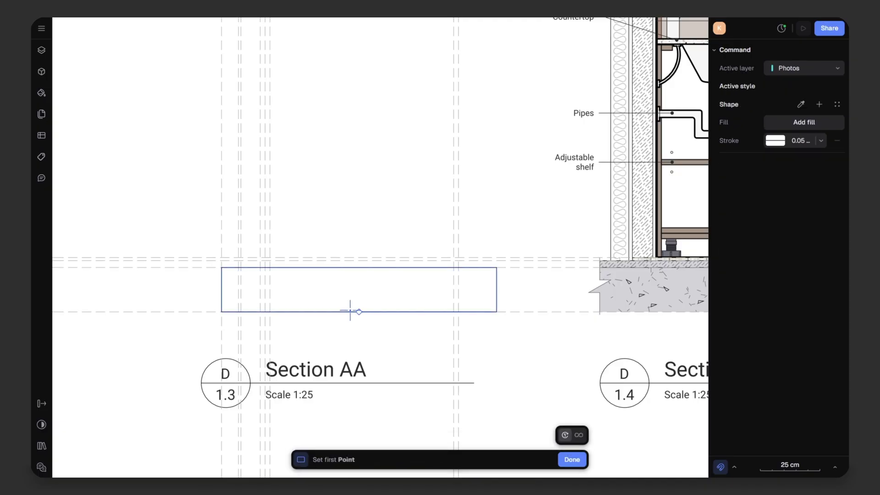
{"action": "scroll", "coordinate": [243, 274], "scroll_direction": "up", "scroll_amount": 5, "text": "ctrl"}
{"action": "left_click", "coordinate": [180, 236]}
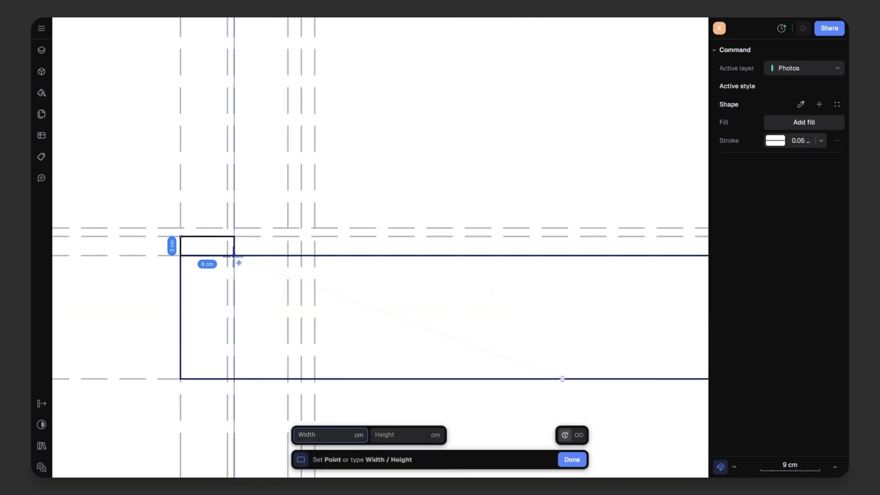
{"action": "scroll", "coordinate": [264, 259], "scroll_direction": "down", "scroll_amount": 3, "text": "ctrl"}
{"action": "left_click", "coordinate": [673, 257]}
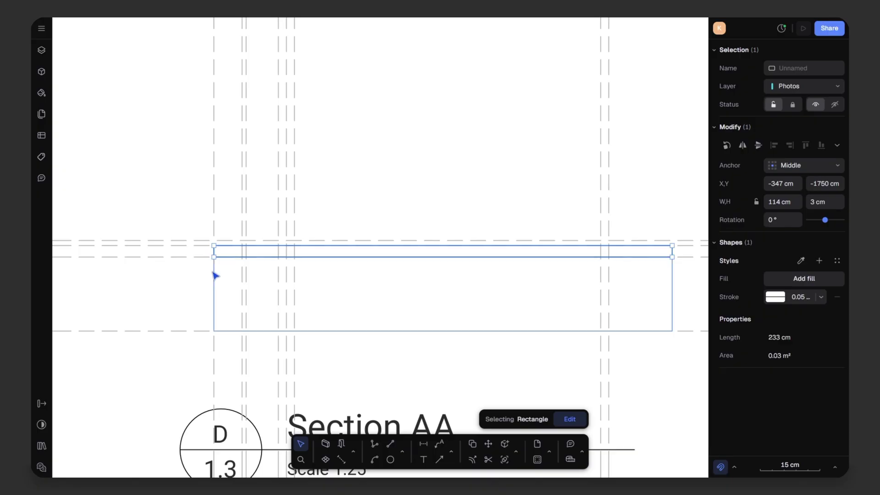
Step: Select both floor layer rectangles and stretch them outward at both ends to a total width of 135 cm
{"action": "left_click", "coordinate": [214, 275], "text": "shift"}
{"action": "left_click_drag", "start_coordinate": [213, 278], "coordinate": [155, 274]}
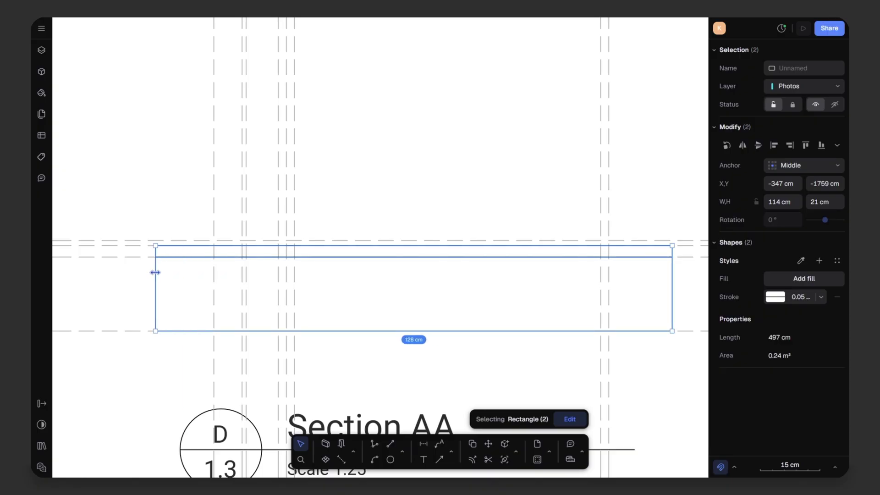
{"action": "scroll", "coordinate": [242, 253], "scroll_direction": "down", "scroll_amount": 3}
{"action": "left_click_drag", "start_coordinate": [498, 279], "coordinate": [515, 279]}
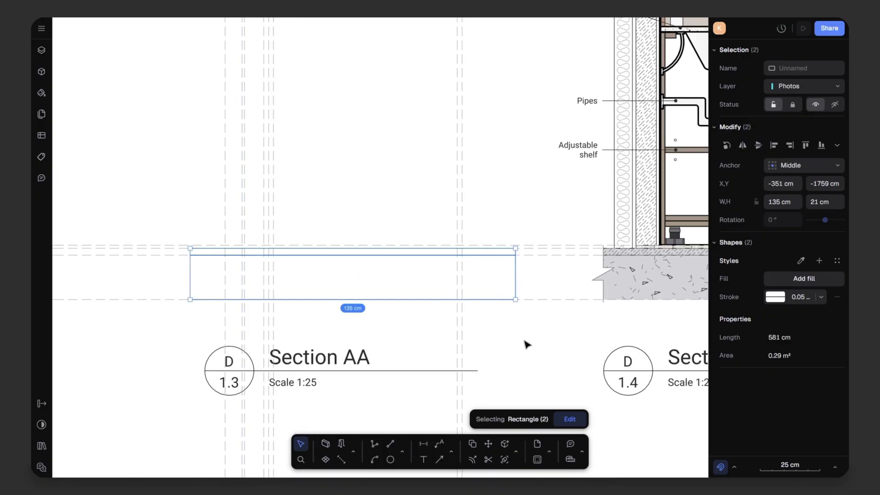
{"action": "left_click", "coordinate": [526, 344]}
Step: Draw a 7 cm wide wall layer rectangle between the first two vertical guidelines, from the floor layers to the cabinet-top guideline
{"action": "middle_click_drag", "start_coordinate": [526, 343], "coordinate": [535, 376]}
{"action": "left_click", "coordinate": [403, 451]}
{"action": "left_click", "coordinate": [420, 412]}
{"action": "scroll", "coordinate": [245, 284], "scroll_direction": "up", "scroll_amount": 5, "text": "ctrl"}
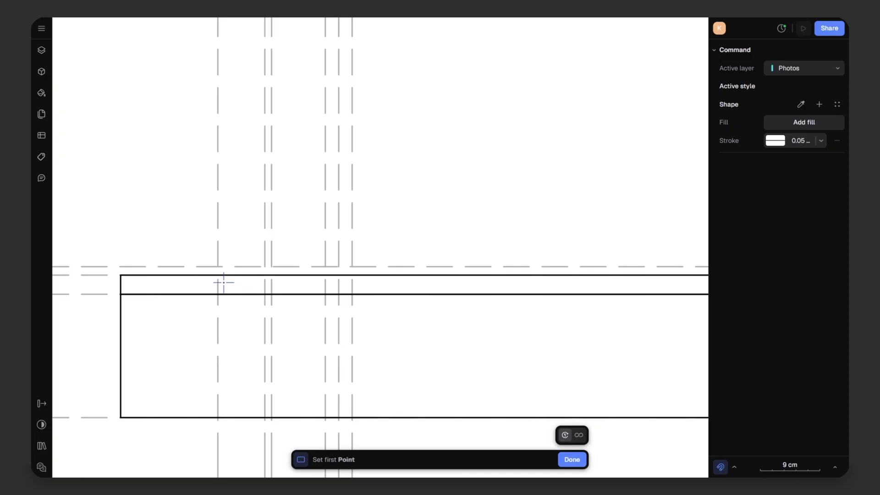
{"action": "left_click", "coordinate": [225, 286]}
{"action": "scroll", "coordinate": [261, 275], "scroll_direction": "down", "scroll_amount": 5, "text": "ctrl"}
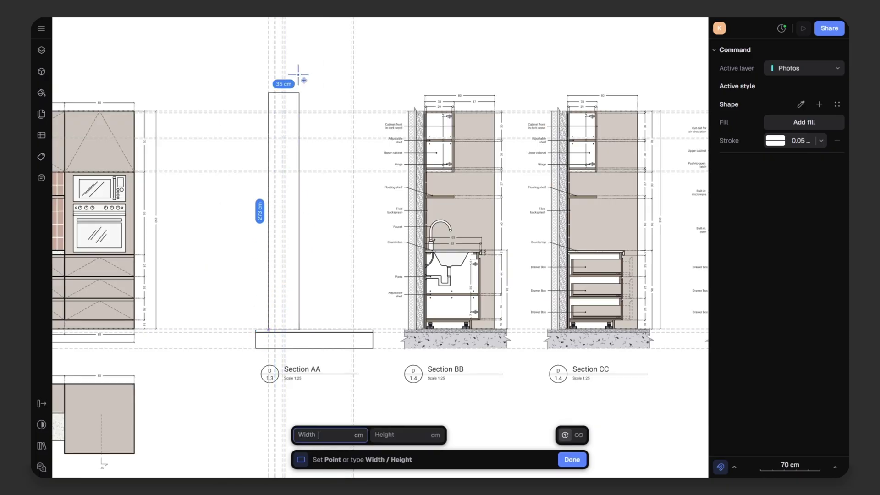
{"action": "scroll", "coordinate": [270, 115], "scroll_direction": "up", "scroll_amount": 6, "text": "ctrl"}
{"action": "scroll", "coordinate": [282, 133], "scroll_direction": "up", "scroll_amount": 3, "text": "ctrl"}
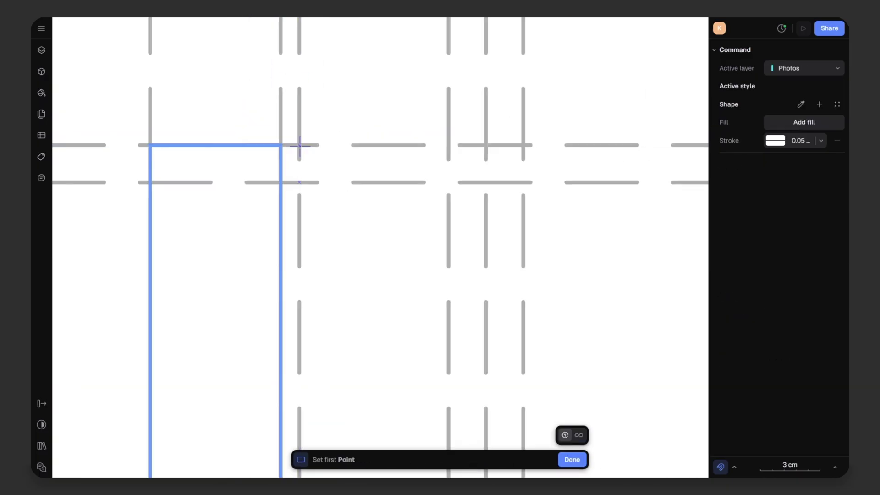
Step: Draw an 8 by 250 cm wall layer rectangle between the third and fourth vertical guidelines, from the cabinet-top guideline to the floor guideline
{"action": "scroll", "coordinate": [362, 126], "scroll_direction": "down", "scroll_amount": 8, "text": "ctrl"}
{"action": "scroll", "coordinate": [380, 309], "scroll_direction": "up", "scroll_amount": 6, "text": "ctrl"}
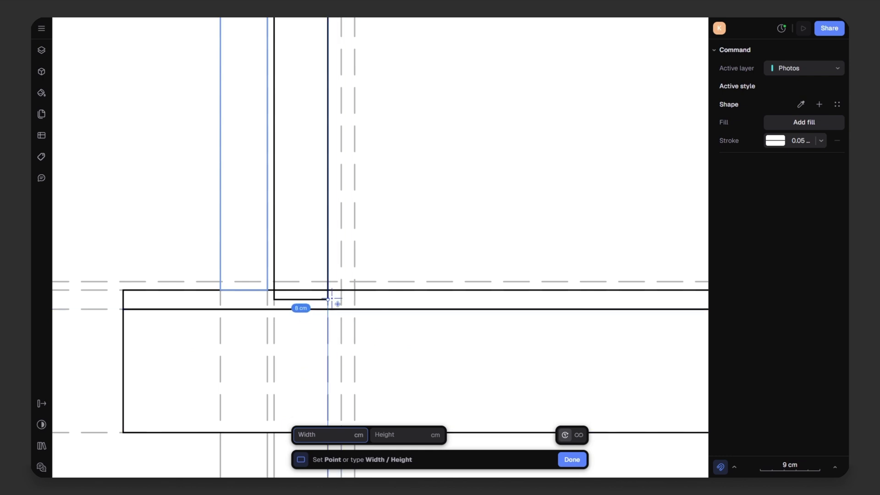
{"action": "left_click", "coordinate": [334, 287]}
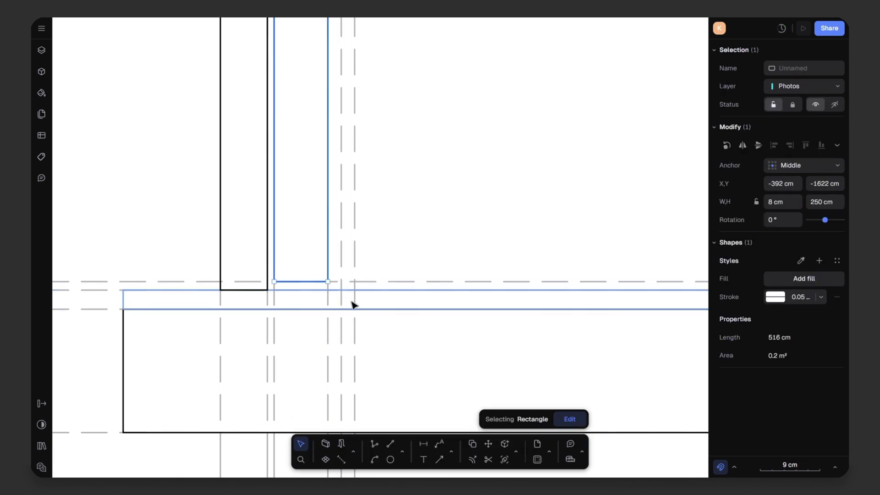
{"action": "scroll", "coordinate": [265, 276], "scroll_direction": "down", "scroll_amount": 2, "text": "ctrl"}
{"action": "left_click", "coordinate": [193, 241]}
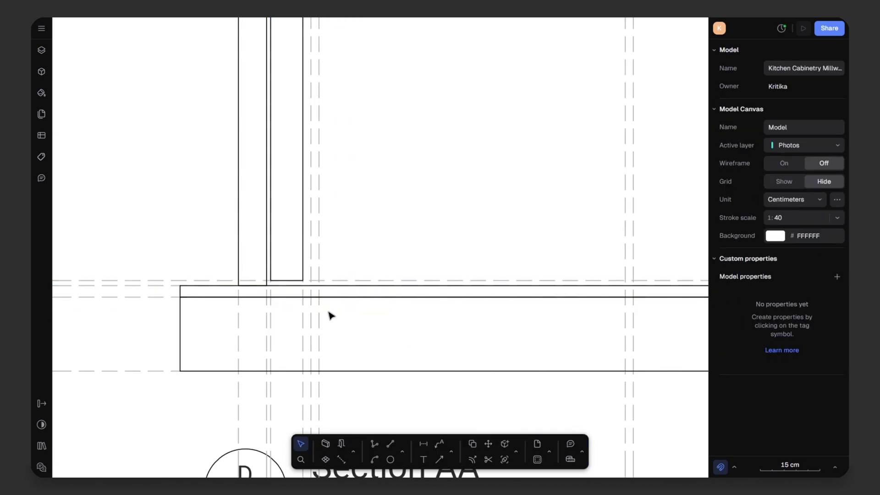
Step: Draw a thin rectangle on top of the floor layers, from the second wall layer's lower corner to the floor layers' far end
{"action": "key", "text": "r"}
{"action": "scroll", "coordinate": [285, 281], "scroll_direction": "up", "scroll_amount": 6, "text": "ctrl"}
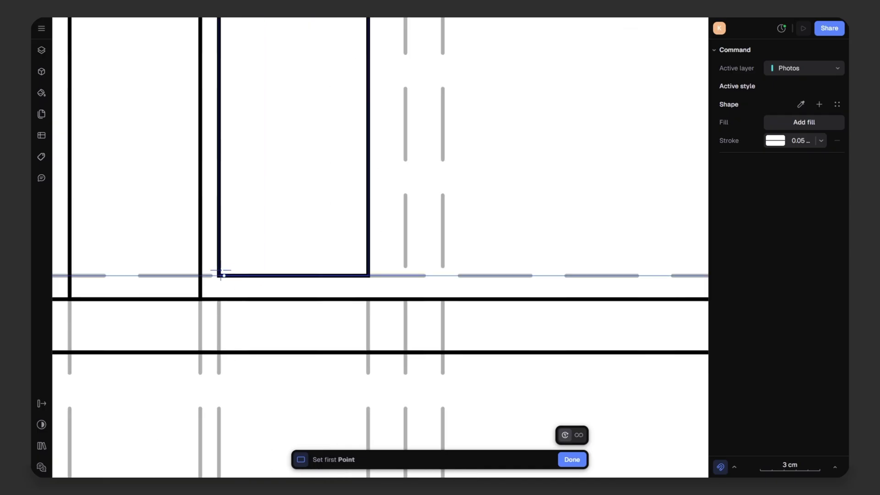
{"action": "left_click", "coordinate": [219, 276]}
{"action": "scroll", "coordinate": [297, 330], "scroll_direction": "down", "scroll_amount": 6, "text": "ctrl"}
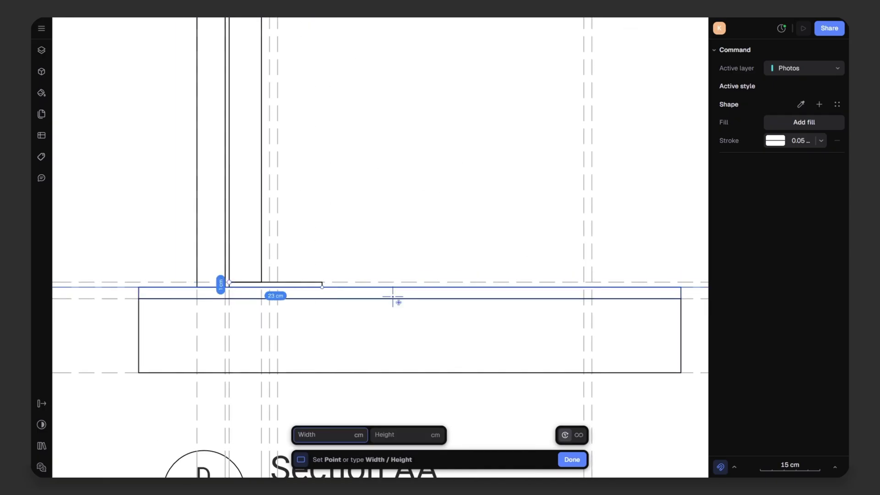
{"action": "left_click", "coordinate": [681, 286]}
{"action": "left_click", "coordinate": [520, 255]}
{"action": "scroll", "coordinate": [348, 275], "scroll_direction": "down", "scroll_amount": 2}
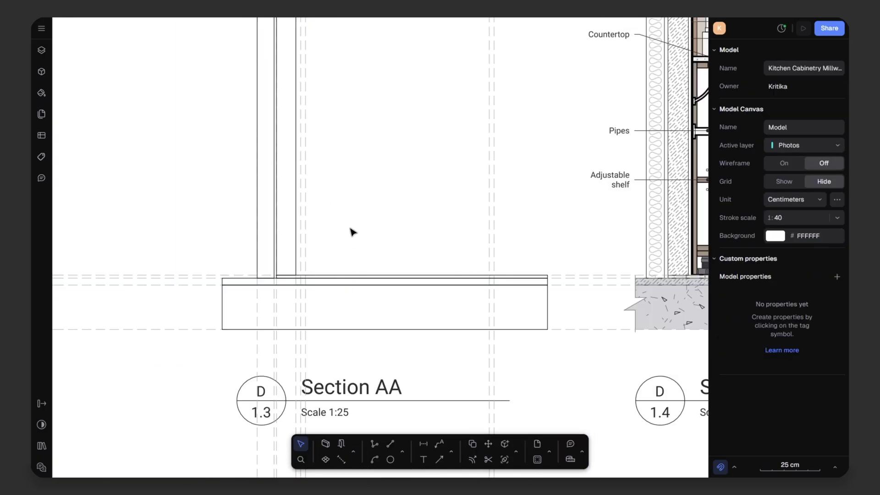
Step: Draw a 2 cm wide back panel rectangle between the fifth and sixth vertical guidelines, from the floor to the cabinet-top guideline
{"action": "middle_click_drag", "start_coordinate": [351, 231], "coordinate": [350, 310]}
{"action": "key", "text": "r"}
{"action": "scroll", "coordinate": [317, 356], "scroll_direction": "up", "scroll_amount": 6}
{"action": "left_click", "coordinate": [219, 355]}
{"action": "scroll", "coordinate": [218, 355], "scroll_direction": "down", "scroll_amount": 5, "text": "ctrl"}
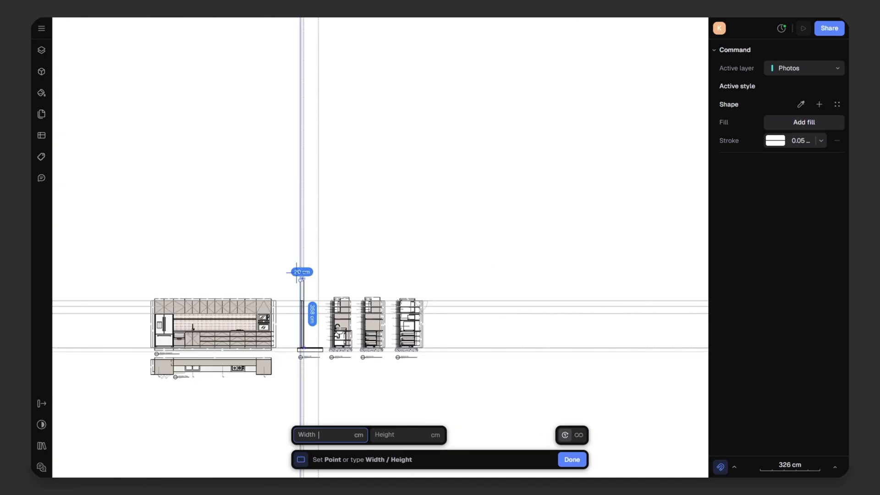
{"action": "scroll", "coordinate": [321, 275], "scroll_direction": "up", "scroll_amount": 6, "text": "ctrl"}
{"action": "scroll", "coordinate": [288, 252], "scroll_direction": "up", "scroll_amount": 3}
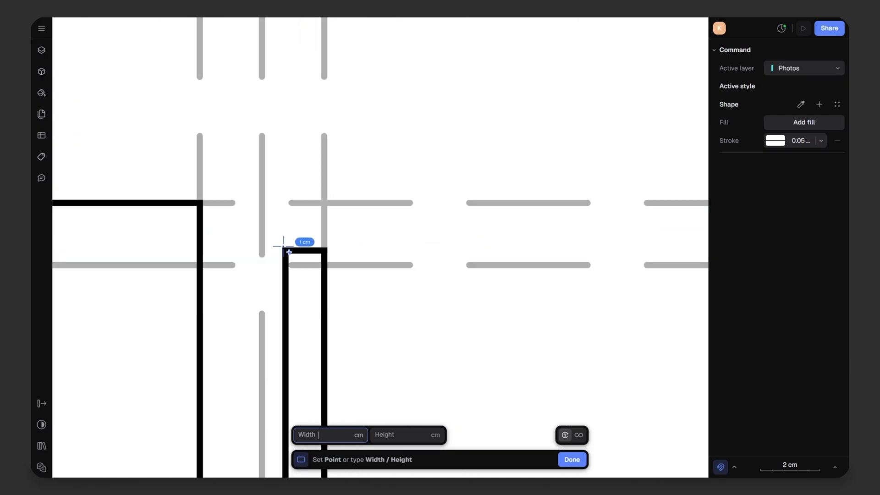
{"action": "left_click", "coordinate": [262, 203]}
Step: Draw the upper cabinet's top panel rectangle between the sixth and seventh vertical guidelines, within the uppermost pair of horizontal guidelines
{"action": "scroll", "coordinate": [297, 176], "scroll_direction": "down", "scroll_amount": 6}
{"action": "key", "text": "r"}
{"action": "scroll", "coordinate": [285, 218], "scroll_direction": "up", "scroll_amount": 3, "text": "ctrl"}
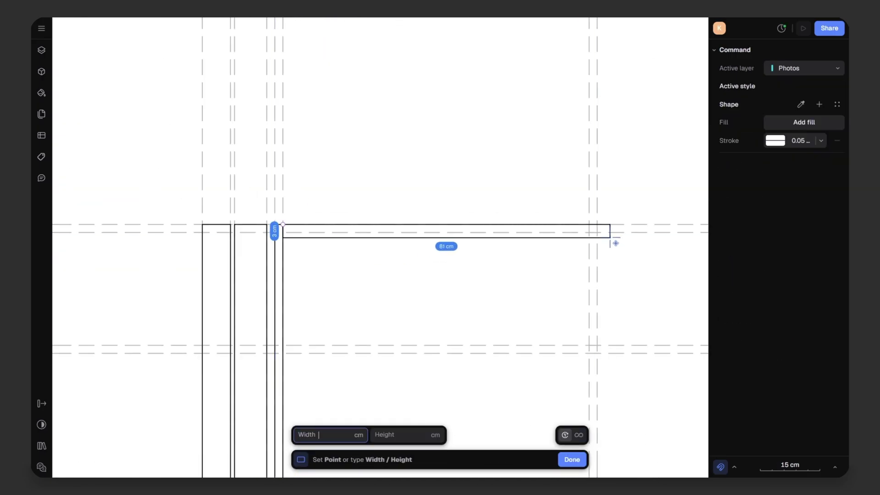
{"action": "scroll", "coordinate": [534, 224], "scroll_direction": "up", "scroll_amount": 5, "text": "ctrl"}
{"action": "left_click", "coordinate": [533, 224]}
{"action": "scroll", "coordinate": [464, 172], "scroll_direction": "down", "scroll_amount": 5}
{"action": "key", "text": "Escape"}
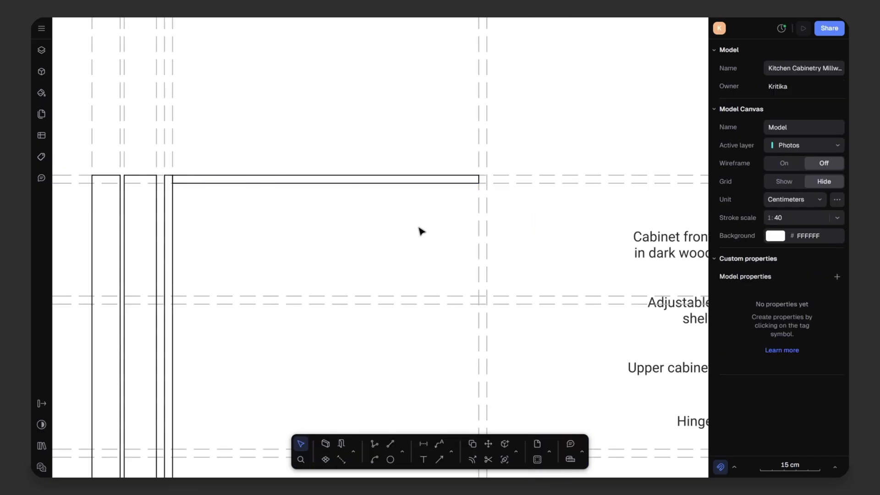
Step: Draw the adjustable shelf rectangle from the back panel to the seventh vertical guideline, within the middle pair of horizontal guidelines
{"action": "key", "text": "r"}
{"action": "scroll", "coordinate": [198, 306], "scroll_direction": "up", "scroll_amount": 5}
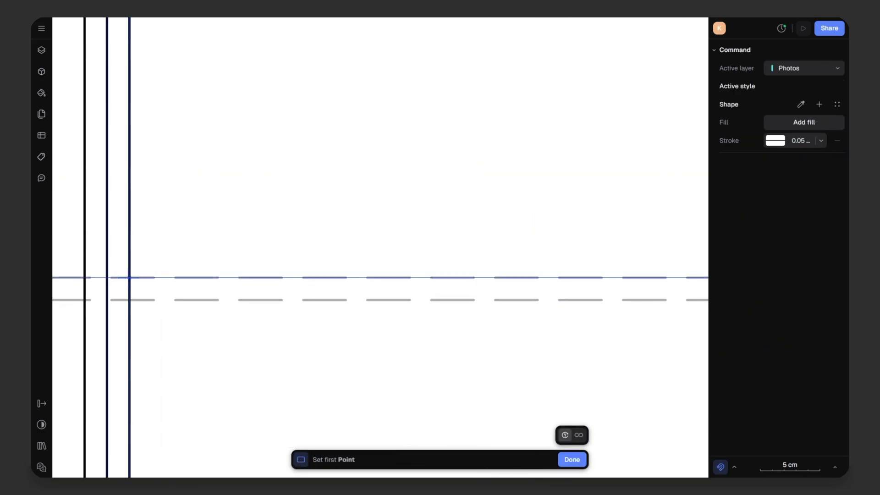
{"action": "left_click", "coordinate": [130, 277]}
{"action": "scroll", "coordinate": [247, 277], "scroll_direction": "down", "scroll_amount": 5}
{"action": "scroll", "coordinate": [522, 287], "scroll_direction": "up", "scroll_amount": 2, "text": "ctrl"}
{"action": "left_click", "coordinate": [523, 287]}
{"action": "scroll", "coordinate": [390, 204], "scroll_direction": "down", "scroll_amount": 5, "text": "ctrl"}
{"action": "key", "text": "Escape"}
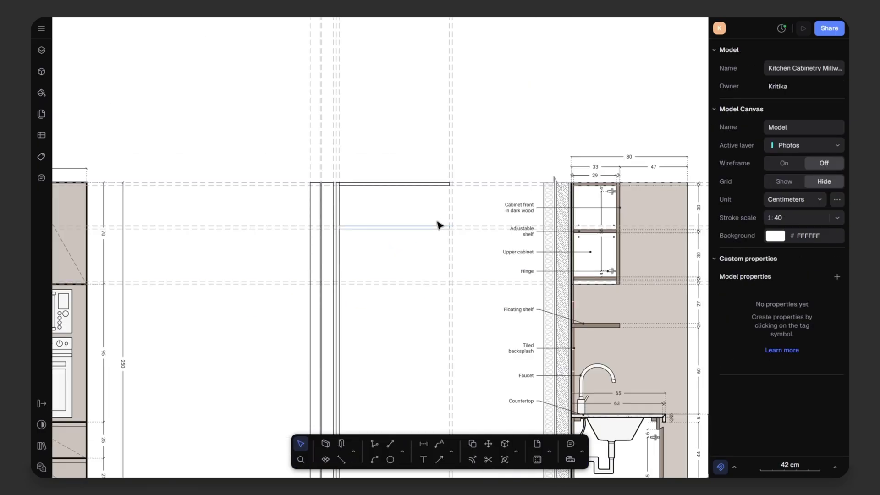
Step: Draw the cabinet front rectangle between the last two vertical guidelines, from the cabinet top to the upper cabinet's lowest guideline
{"action": "scroll", "coordinate": [440, 220], "scroll_direction": "up", "scroll_amount": 3, "text": "ctrl"}
{"action": "key", "text": "r"}
{"action": "scroll", "coordinate": [458, 162], "scroll_direction": "up", "scroll_amount": 5}
{"action": "left_click", "coordinate": [458, 170]}
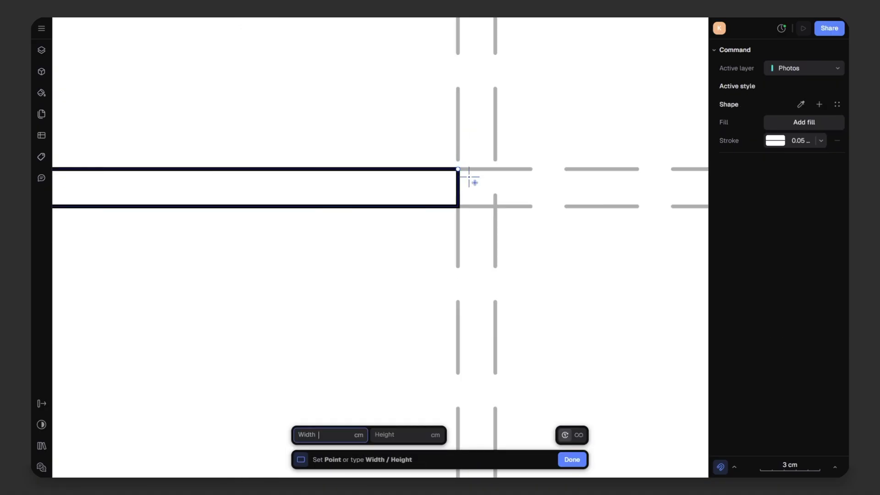
{"action": "scroll", "coordinate": [461, 172], "scroll_direction": "down", "scroll_amount": 5}
{"action": "scroll", "coordinate": [439, 184], "scroll_direction": "up", "scroll_amount": 4}
{"action": "left_click", "coordinate": [433, 252]}
{"action": "scroll", "coordinate": [387, 281], "scroll_direction": "down", "scroll_amount": 4, "text": "ctrl"}
{"action": "key", "text": "Escape"}
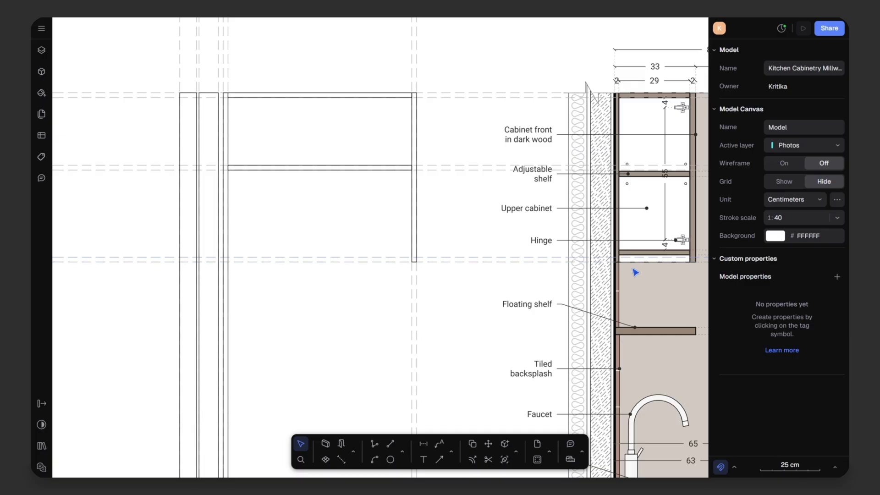
Step: Delete the higher of the two guidelines at the upper cabinet's bottom and offset the lower one 3 cm upward
{"action": "scroll", "coordinate": [635, 272], "scroll_direction": "right", "scroll_amount": 2}
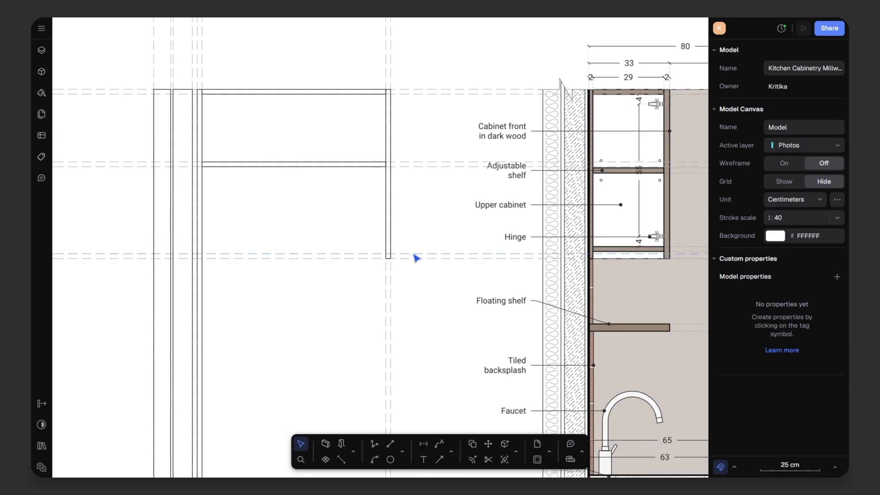
{"action": "left_click", "coordinate": [442, 254]}
{"action": "key", "text": "Escape"}
{"action": "left_click", "coordinate": [516, 451]}
{"action": "left_click", "coordinate": [541, 308]}
{"action": "left_click", "coordinate": [334, 258]}
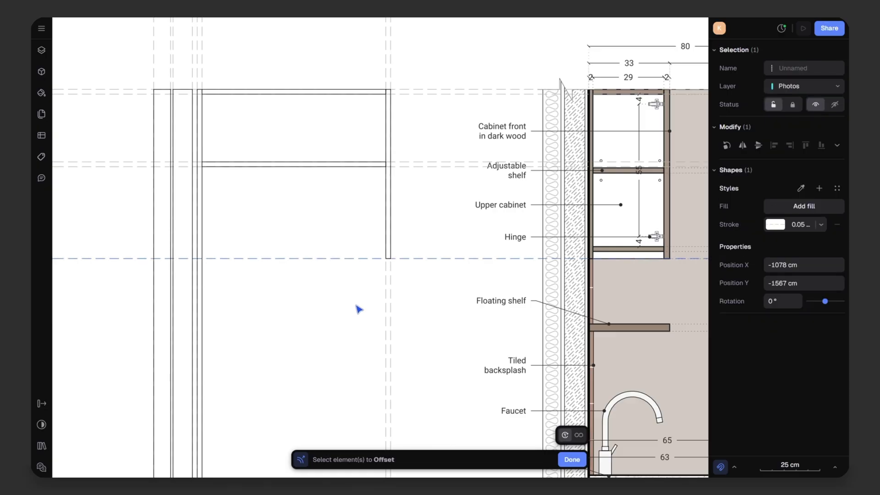
{"action": "key", "text": "Return"}
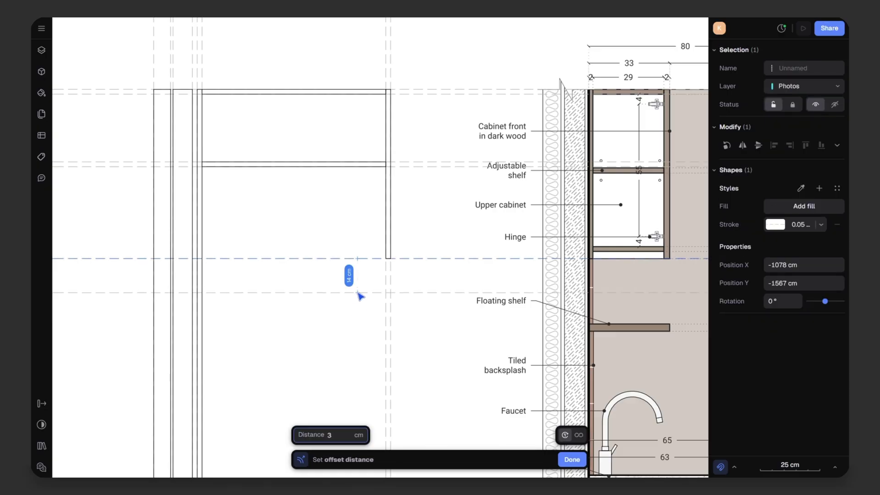
{"action": "key", "text": "Return"}
{"action": "left_click", "coordinate": [349, 232]}
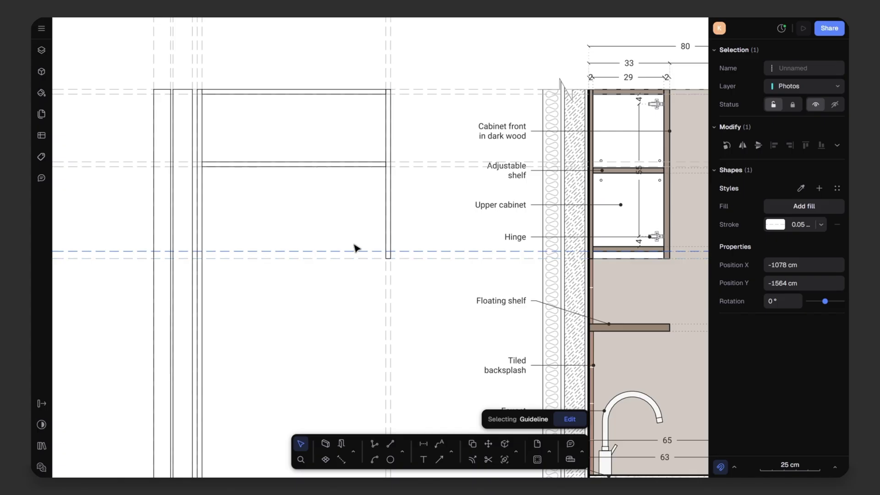
Step: Offset the new guideline another 2 cm upward to mark the bottom panel's thickness
{"action": "key", "text": "o"}
{"action": "key", "text": "Escape"}
{"action": "key", "text": "Escape"}
Step: Draw a 76 by 2 cm bottom panel rectangle between the two offset guidelines, from the back panel to the cabinet front
{"action": "key", "text": "r"}
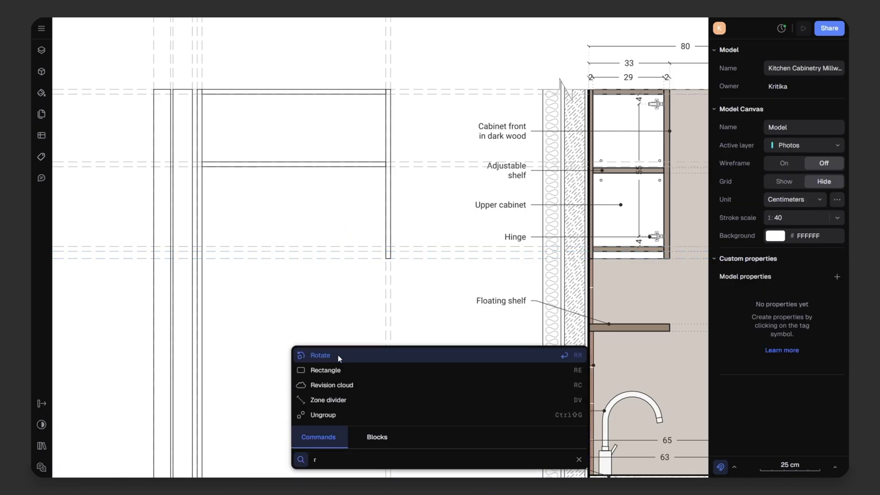
{"action": "left_click", "coordinate": [327, 370]}
{"action": "scroll", "coordinate": [207, 246], "scroll_direction": "up", "scroll_amount": 4}
{"action": "left_click", "coordinate": [196, 252]}
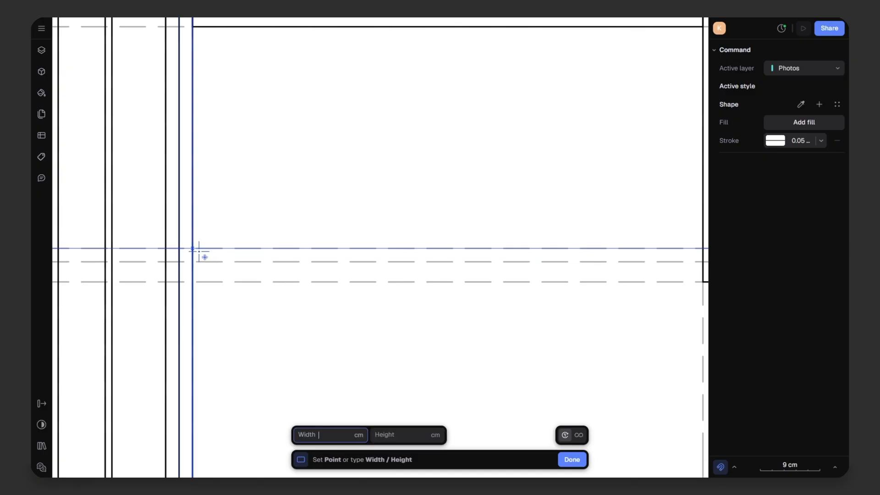
{"action": "scroll", "coordinate": [403, 284], "scroll_direction": "down", "scroll_amount": 5}
{"action": "scroll", "coordinate": [394, 281], "scroll_direction": "up", "scroll_amount": 6}
{"action": "left_click", "coordinate": [389, 282]}
{"action": "scroll", "coordinate": [411, 277], "scroll_direction": "down", "scroll_amount": 3}
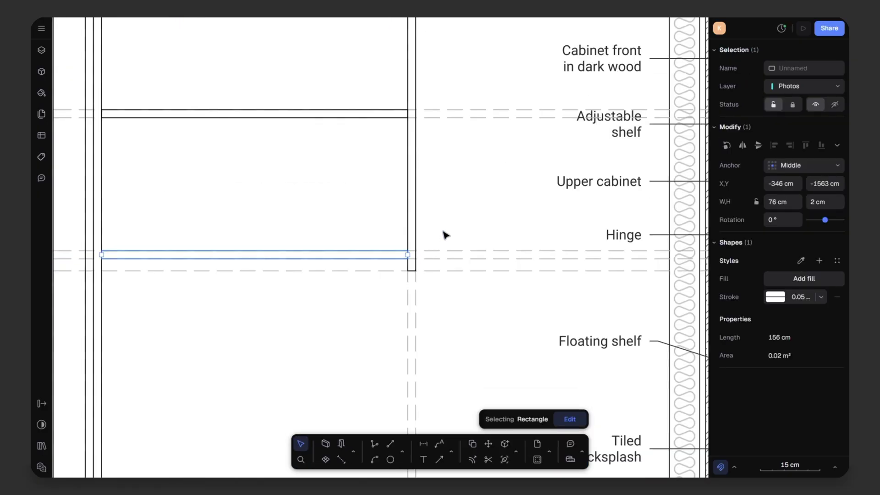
{"action": "key", "text": "Escape"}
Step: Examine the refrigerator and the cabinets above it in the kitchen elevation for reference
{"action": "scroll", "coordinate": [445, 232], "scroll_direction": "down", "scroll_amount": 5}
{"action": "middle_click_drag", "start_coordinate": [445, 233], "coordinate": [829, 252]}
{"action": "scroll", "coordinate": [108, 195], "scroll_direction": "up", "scroll_amount": 6}
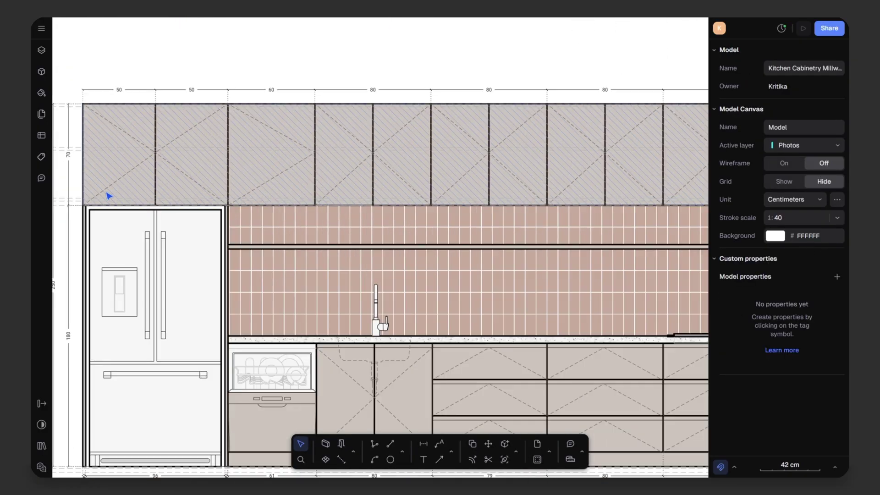
{"action": "scroll", "coordinate": [449, 208], "scroll_direction": "down", "scroll_amount": 3}
{"action": "scroll", "coordinate": [368, 206], "scroll_direction": "up", "scroll_amount": 3}
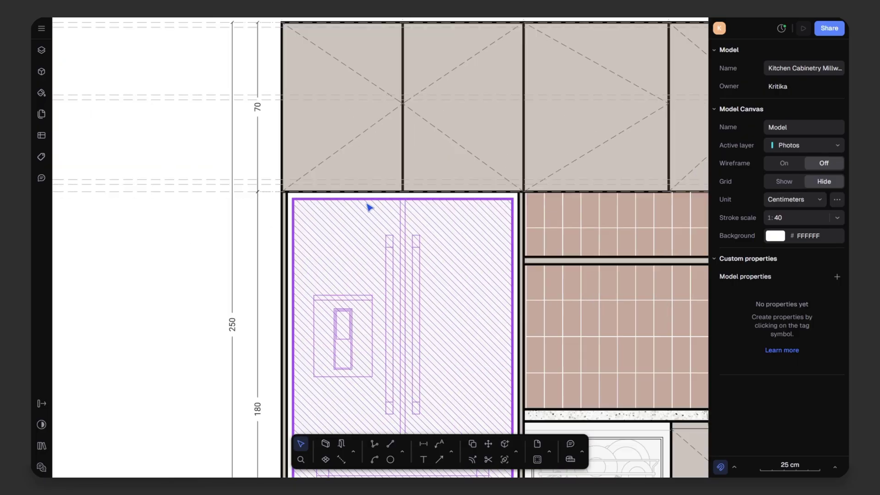
{"action": "scroll", "coordinate": [271, 194], "scroll_direction": "down", "scroll_amount": 8}
{"action": "middle_click_drag", "start_coordinate": [409, 228], "coordinate": [211, 222]}
{"action": "scroll", "coordinate": [297, 165], "scroll_direction": "up", "scroll_amount": 3}
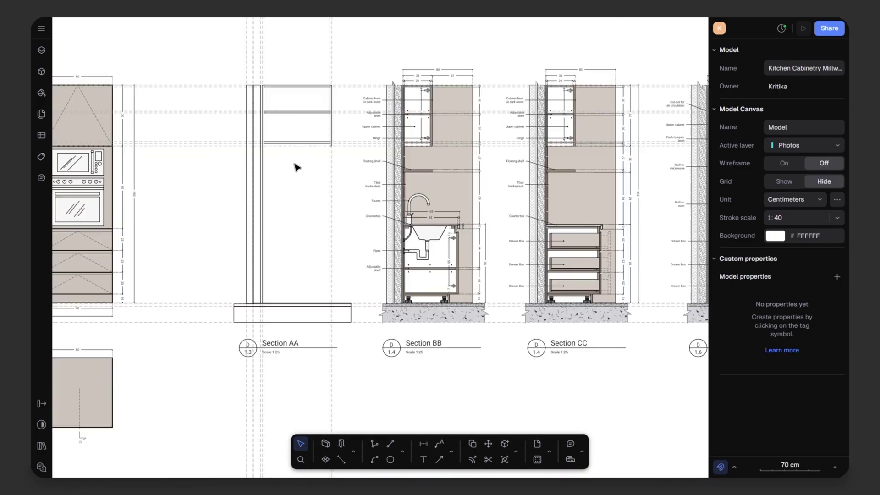
Step: Draw an 80 by 180 cm rectangle below the upper cabinet, from its lower edge down to the finished floor
{"action": "scroll", "coordinate": [285, 175], "scroll_direction": "up", "scroll_amount": 3}
{"action": "left_click", "coordinate": [403, 449]}
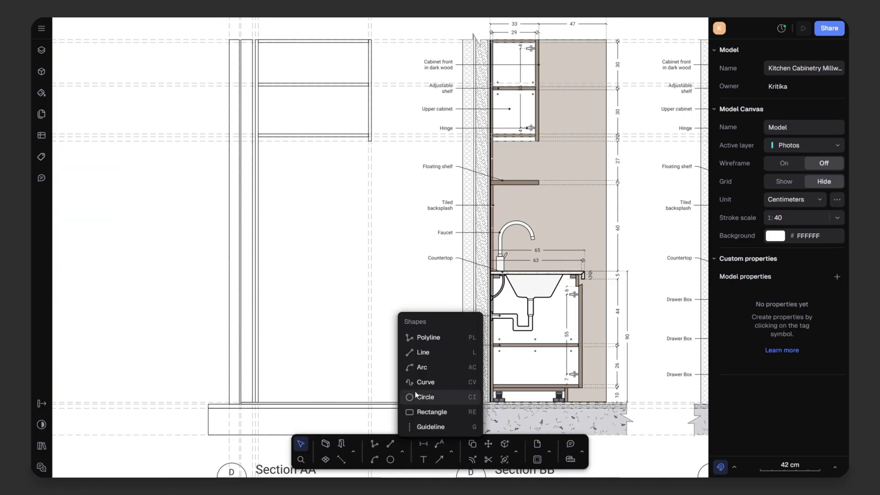
{"action": "left_click", "coordinate": [424, 411]}
{"action": "scroll", "coordinate": [281, 134], "scroll_direction": "up", "scroll_amount": 3}
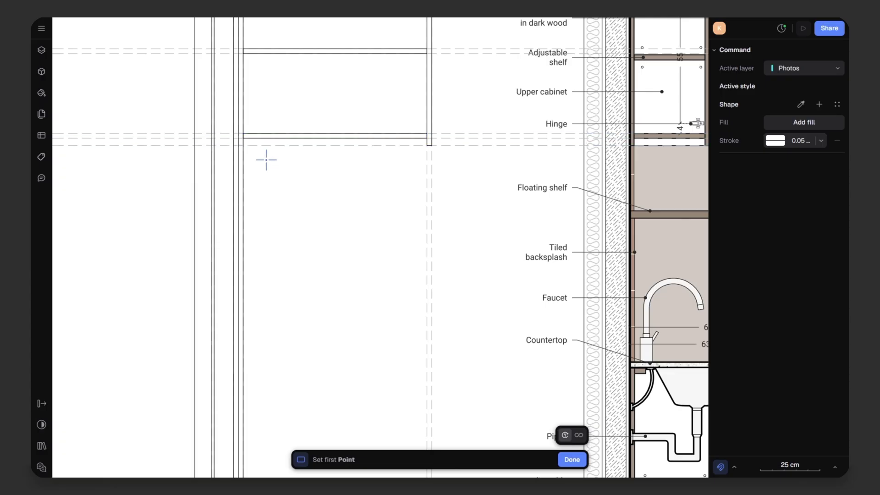
{"action": "left_click", "coordinate": [239, 140]}
{"action": "scroll", "coordinate": [367, 156], "scroll_direction": "down", "scroll_amount": 9}
{"action": "scroll", "coordinate": [377, 227], "scroll_direction": "up", "scroll_amount": 8}
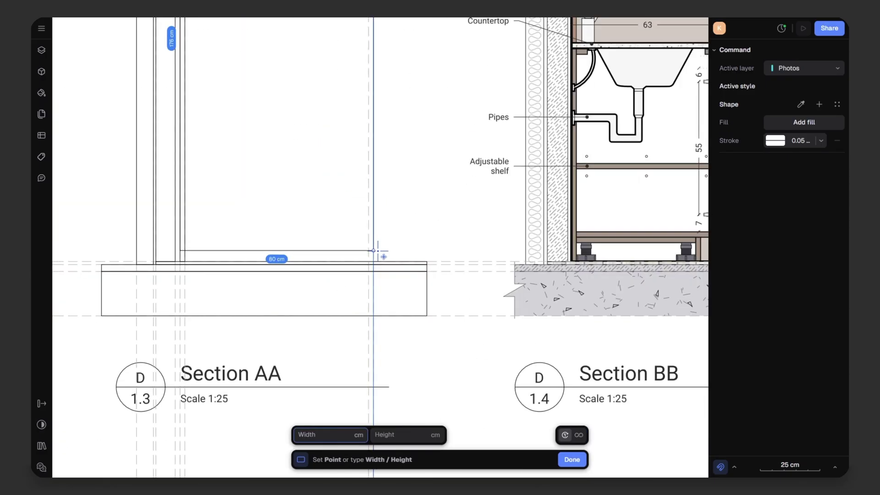
{"action": "left_click", "coordinate": [374, 262]}
{"action": "scroll", "coordinate": [375, 262], "scroll_direction": "down", "scroll_amount": 10}
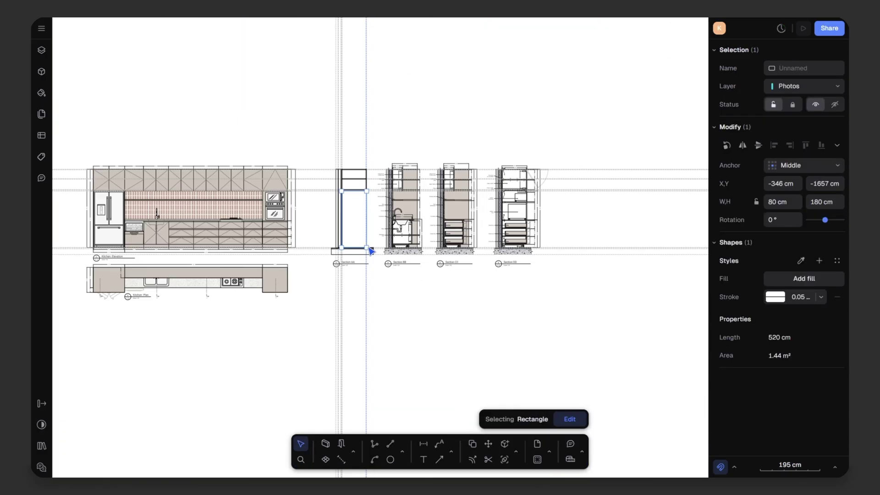
{"action": "left_click", "coordinate": [442, 306]}
Step: Delete all vertical and horizontal guidelines used for constructing Section AA
{"action": "scroll", "coordinate": [372, 198], "scroll_direction": "up", "scroll_amount": 3}
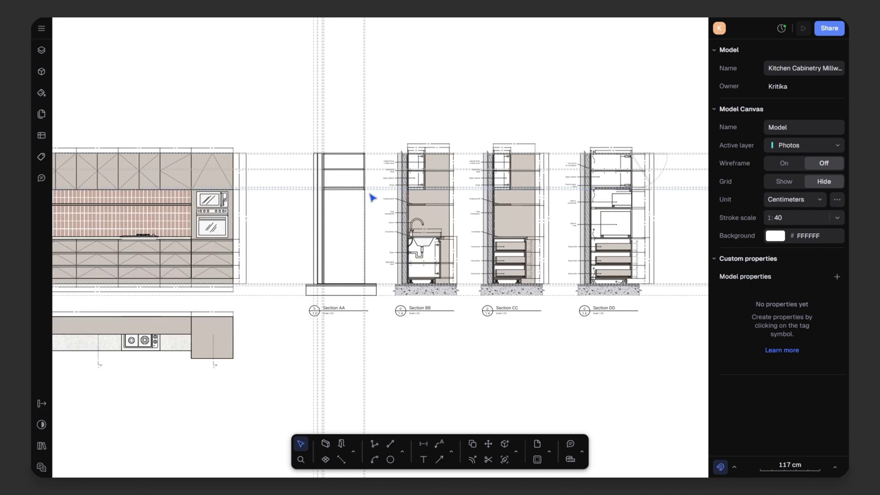
{"action": "left_click_drag", "start_coordinate": [280, 92], "coordinate": [281, 92]}
{"action": "key", "text": "Delete"}
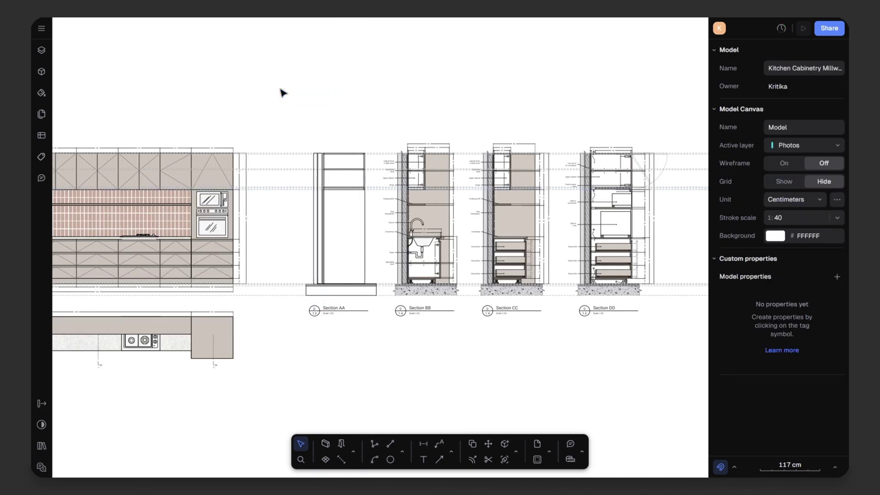
{"action": "left_click_drag", "start_coordinate": [285, 243], "coordinate": [271, 121]}
{"action": "key", "text": "Delete"}
{"action": "left_click_drag", "start_coordinate": [275, 307], "coordinate": [264, 268]}
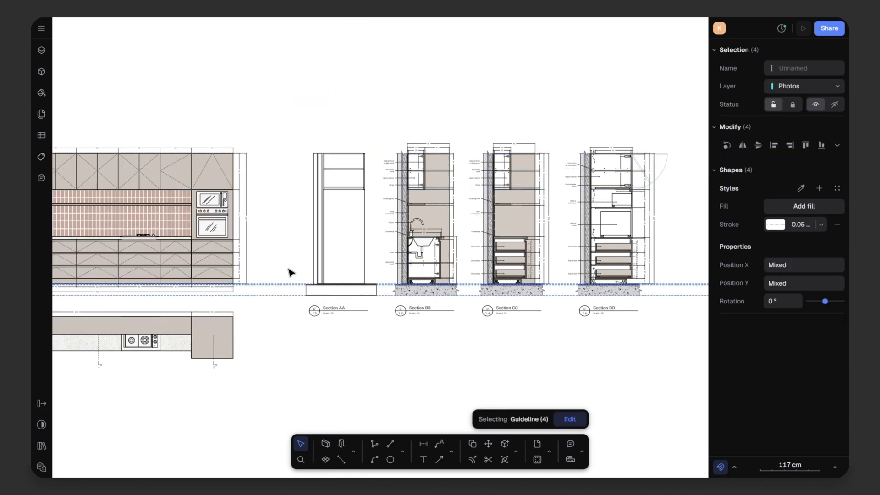
{"action": "key", "text": "Delete"}
{"action": "scroll", "coordinate": [330, 181], "scroll_direction": "up", "scroll_amount": 3}
Step: Add a new layer named Section AA and make it the active layer
{"action": "left_click", "coordinate": [41, 52]}
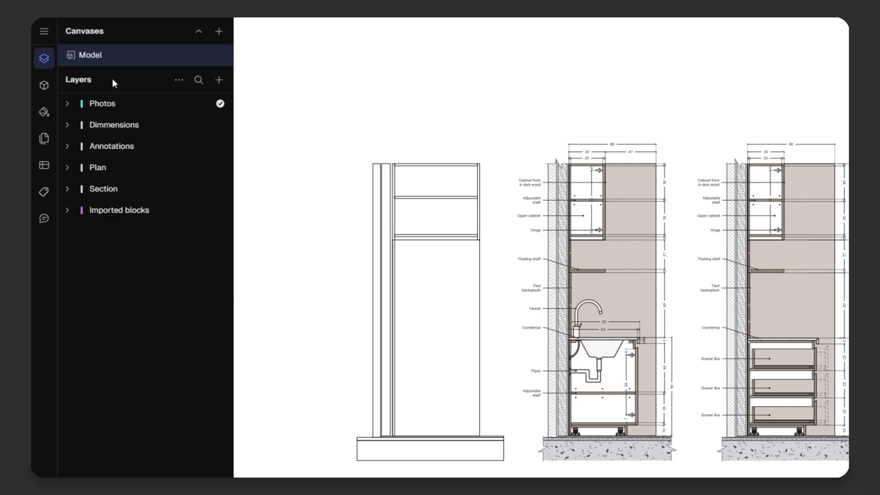
{"action": "left_click", "coordinate": [72, 105]}
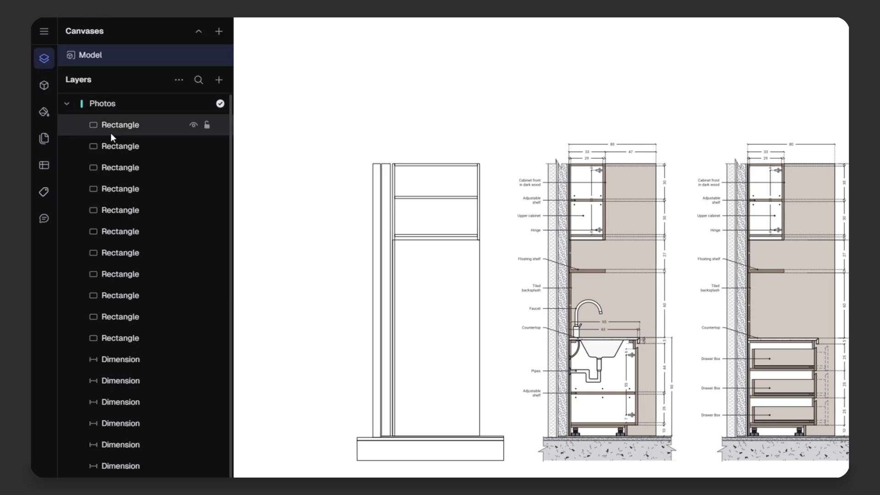
{"action": "left_click", "coordinate": [65, 104]}
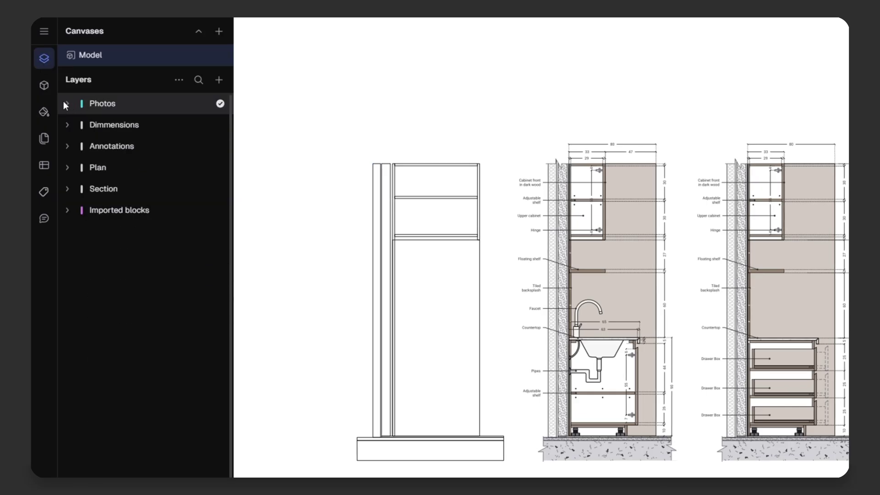
{"action": "left_click", "coordinate": [219, 80]}
{"action": "left_click", "coordinate": [225, 103]}
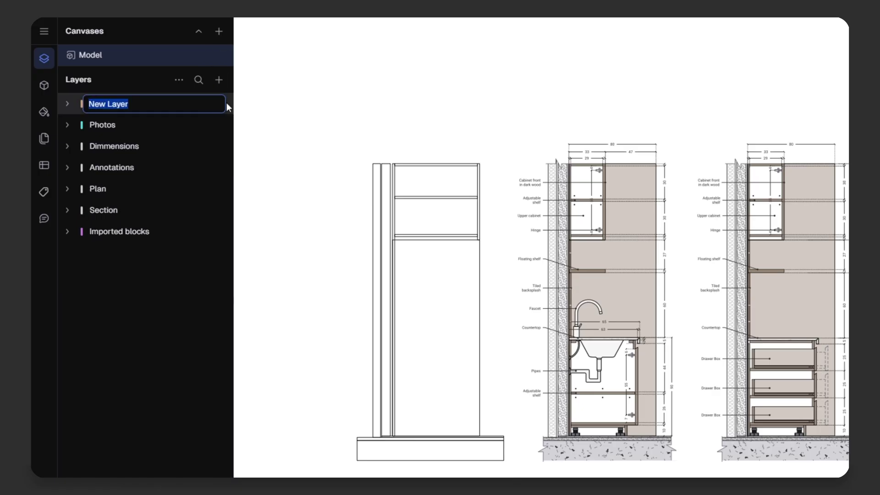
{"action": "key", "text": "BackSpace"}
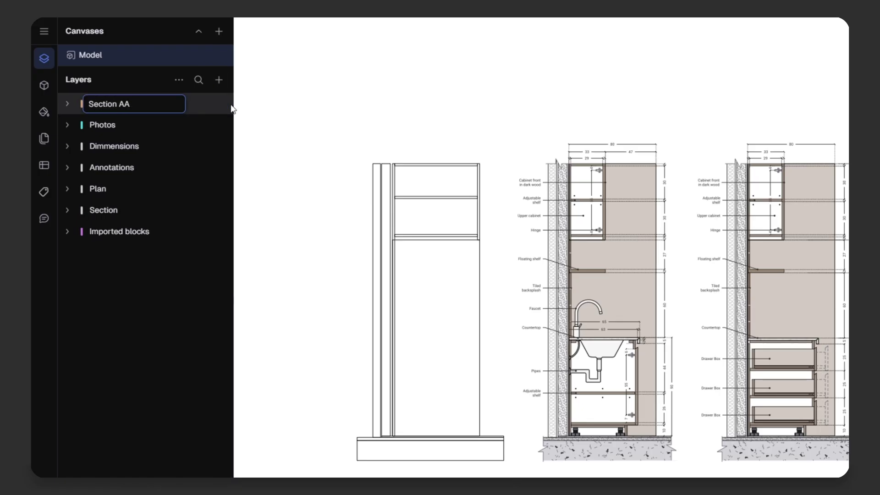
{"action": "key", "text": "Return"}
Step: Select all of the newly drawn section rectangles and move them from the Photos layer into the Section AA layer
{"action": "left_click_drag", "start_coordinate": [326, 133], "coordinate": [508, 472]}
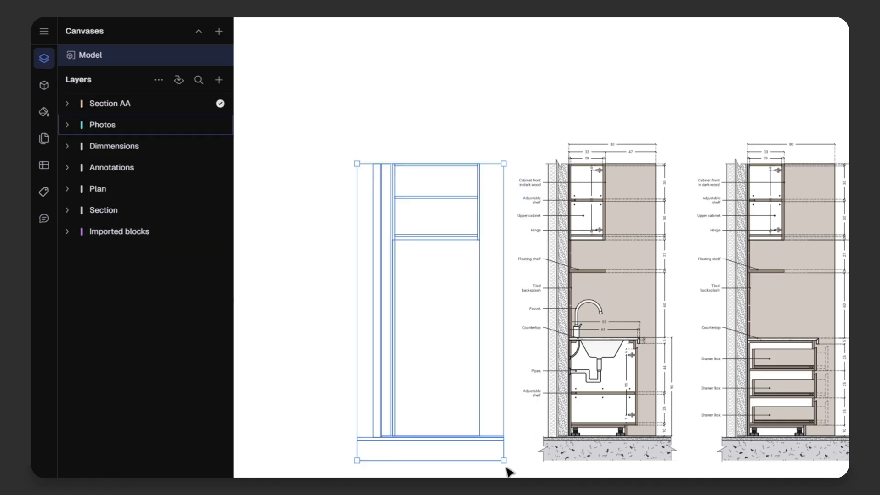
{"action": "left_click", "coordinate": [68, 127]}
{"action": "left_click_drag", "start_coordinate": [126, 138], "coordinate": [120, 104]}
{"action": "left_click", "coordinate": [67, 359]}
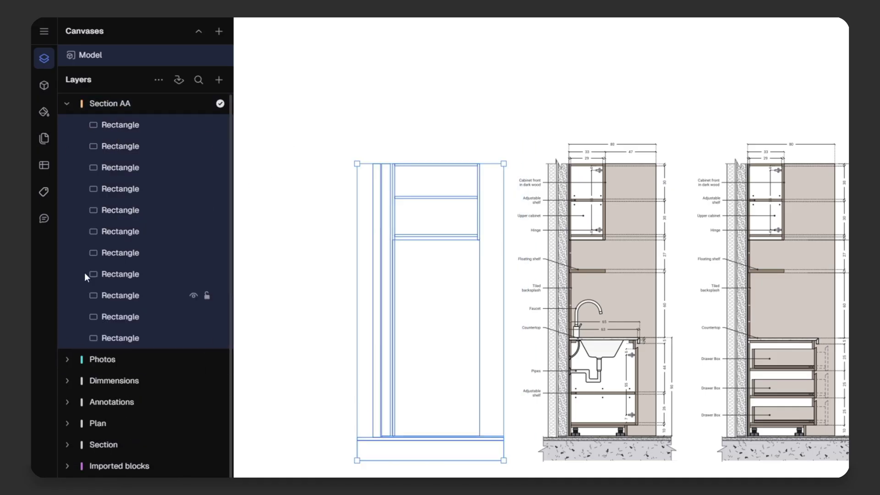
Step: Collapse the Section AA layer and toggle its visibility off and on to check which geometry it holds
{"action": "left_click", "coordinate": [64, 106]}
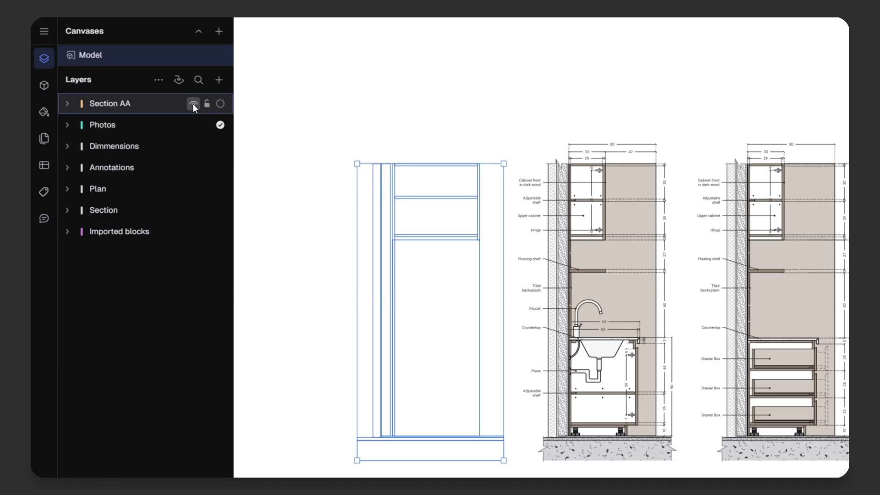
{"action": "left_click", "coordinate": [192, 104]}
{"action": "left_click", "coordinate": [192, 104]}
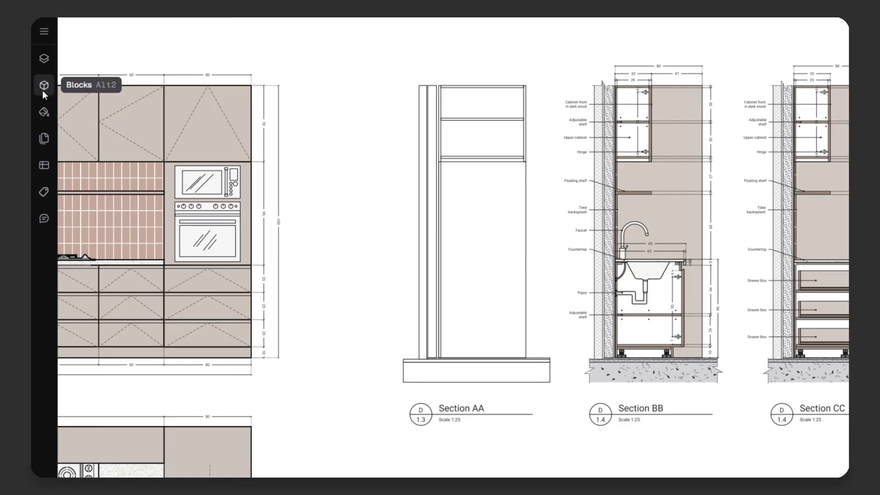
Step: Insert the Wall edge cut sharp L block from the Title blocks & annotations library beside the Section AA title
{"action": "left_click", "coordinate": [42, 90]}
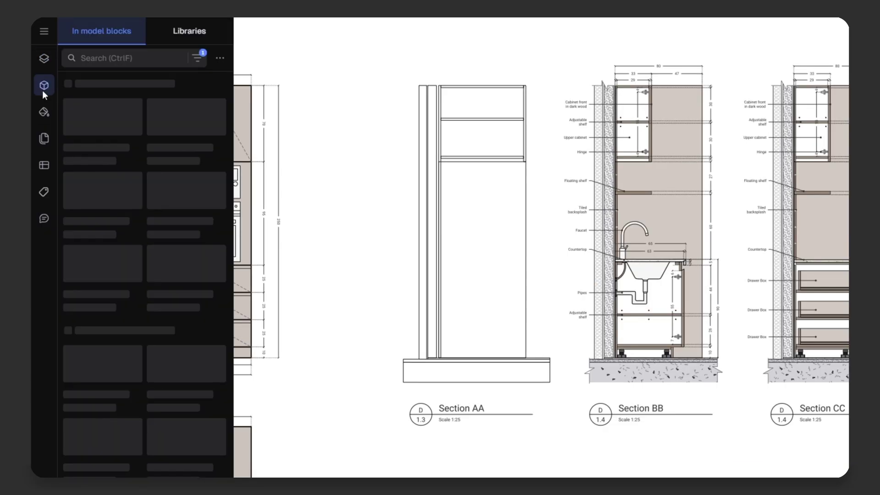
{"action": "left_click", "coordinate": [177, 32]}
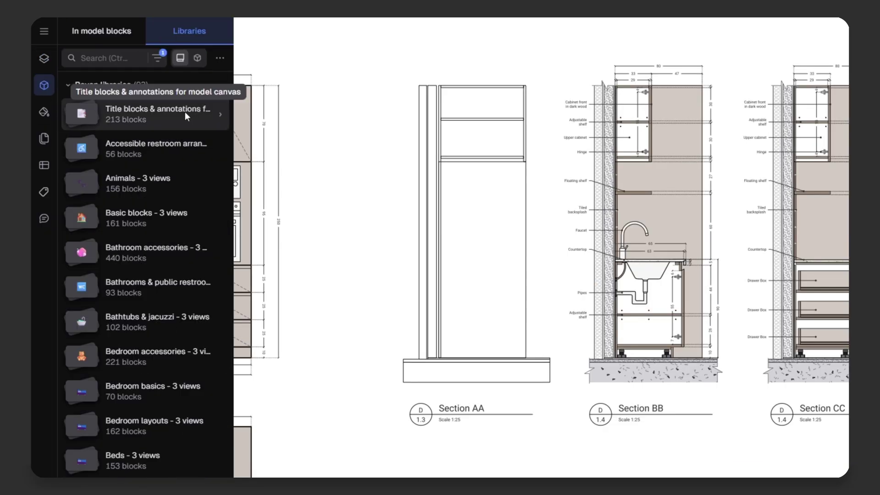
{"action": "left_click", "coordinate": [186, 113]}
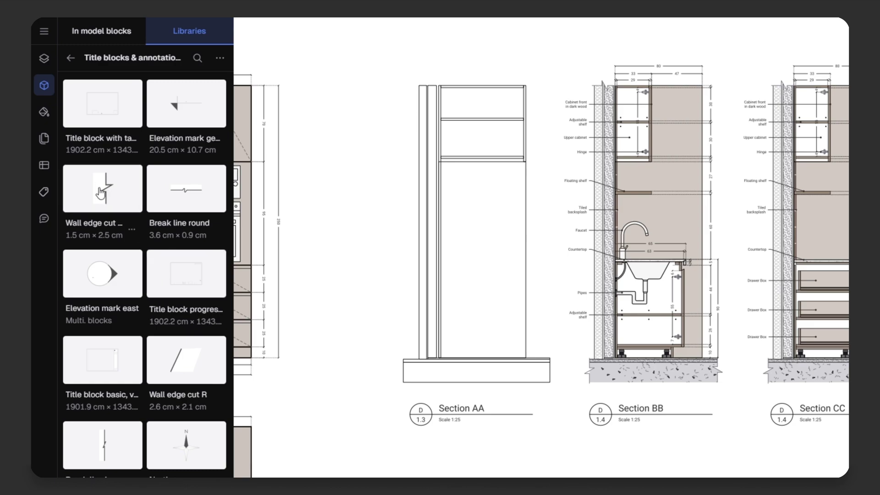
{"action": "left_click_drag", "start_coordinate": [104, 192], "coordinate": [348, 442]}
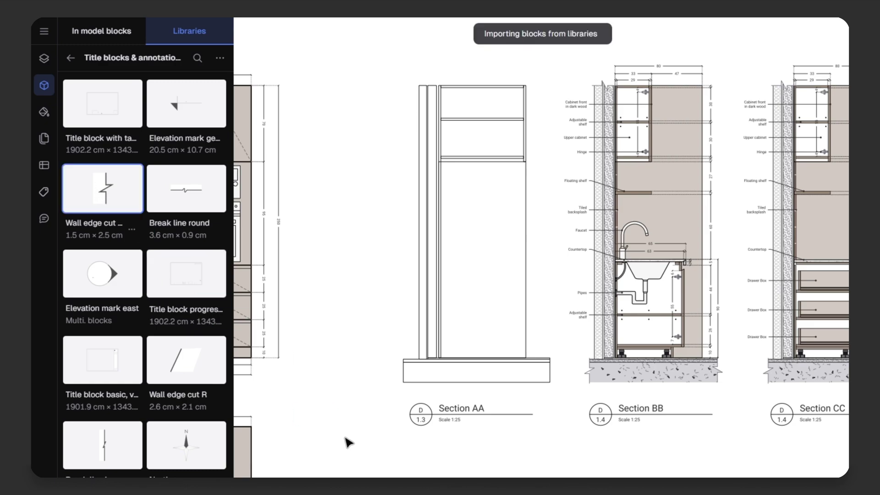
{"action": "scroll", "coordinate": [351, 438], "scroll_direction": "up", "scroll_amount": 8}
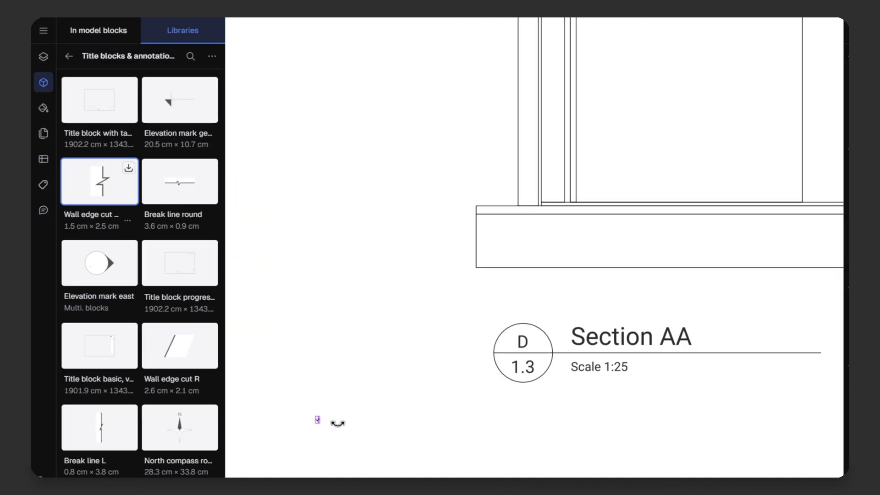
Step: Enlarge the wall edge cut block to about 19 by 31 cm and move it to the left end of the floor slab
{"action": "left_click_drag", "start_coordinate": [351, 395], "coordinate": [537, 161]}
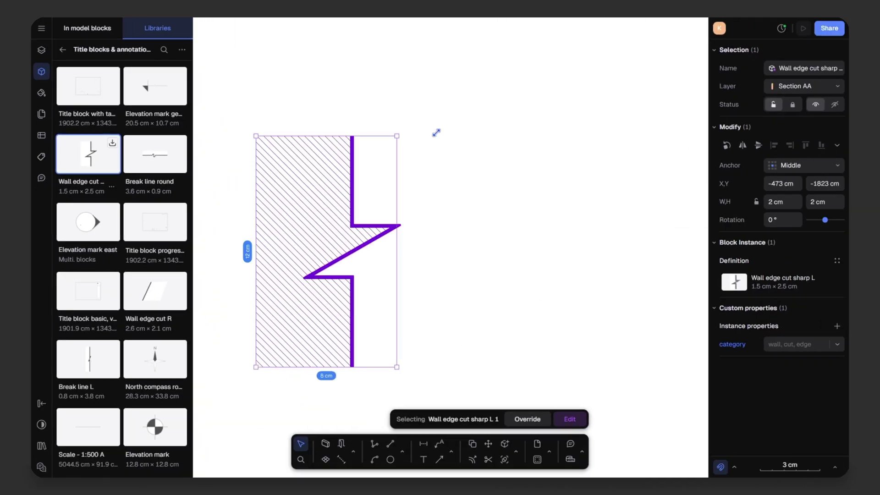
{"action": "scroll", "coordinate": [396, 279], "scroll_direction": "down", "scroll_amount": 10}
{"action": "scroll", "coordinate": [392, 281], "scroll_direction": "up", "scroll_amount": 2}
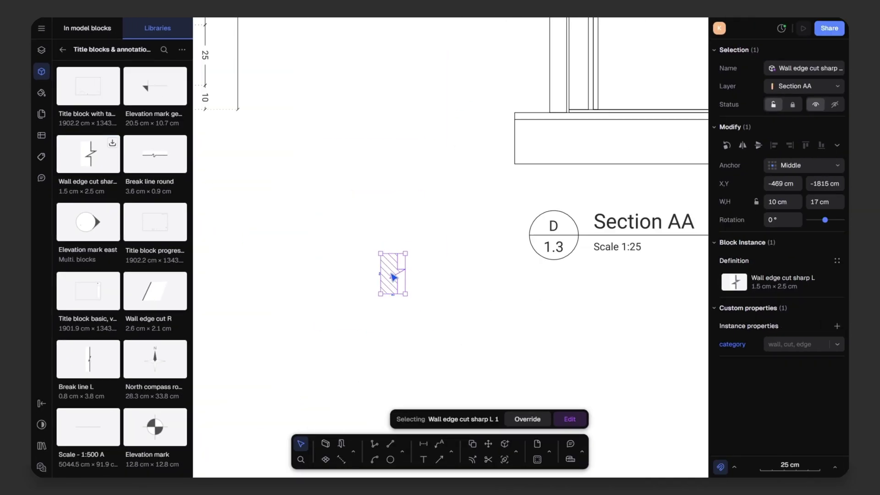
{"action": "left_click_drag", "start_coordinate": [392, 281], "coordinate": [521, 195]}
{"action": "left_click_drag", "start_coordinate": [497, 157], "coordinate": [515, 150]}
Step: Fine-tune the wall edge cut block's horizontal position so it masks the left end of the floor slab
{"action": "left_click", "coordinate": [367, 226]}
{"action": "scroll", "coordinate": [367, 226], "scroll_direction": "down", "scroll_amount": 5}
{"action": "scroll", "coordinate": [402, 197], "scroll_direction": "up", "scroll_amount": 5}
{"action": "left_click", "coordinate": [357, 230]}
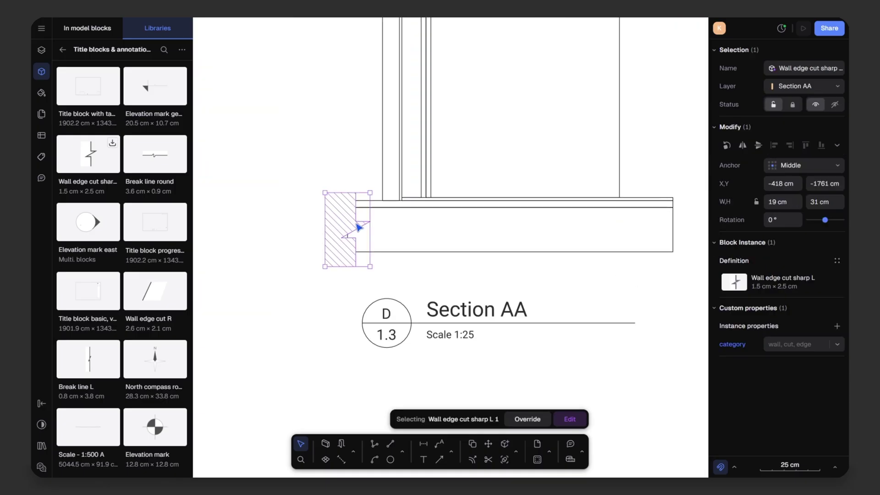
{"action": "scroll", "coordinate": [346, 219], "scroll_direction": "up", "scroll_amount": 4}
{"action": "left_click_drag", "start_coordinate": [337, 222], "coordinate": [354, 222]}
{"action": "left_click", "coordinate": [244, 227]}
{"action": "scroll", "coordinate": [270, 229], "scroll_direction": "down", "scroll_amount": 5}
{"action": "left_click", "coordinate": [320, 232]}
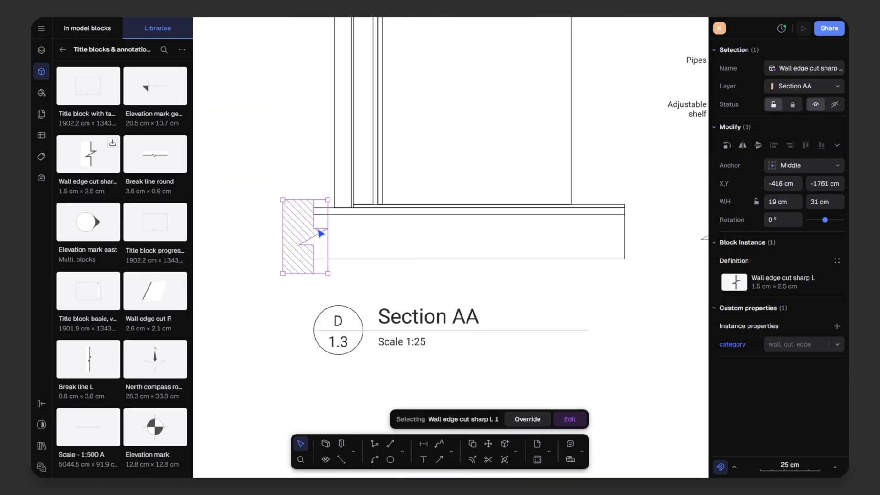
Step: Duplicate the wall edge cut block, move the copy to the slab's right end and mirror it horizontally to face outward
{"action": "scroll", "coordinate": [310, 198], "scroll_direction": "down", "scroll_amount": 5}
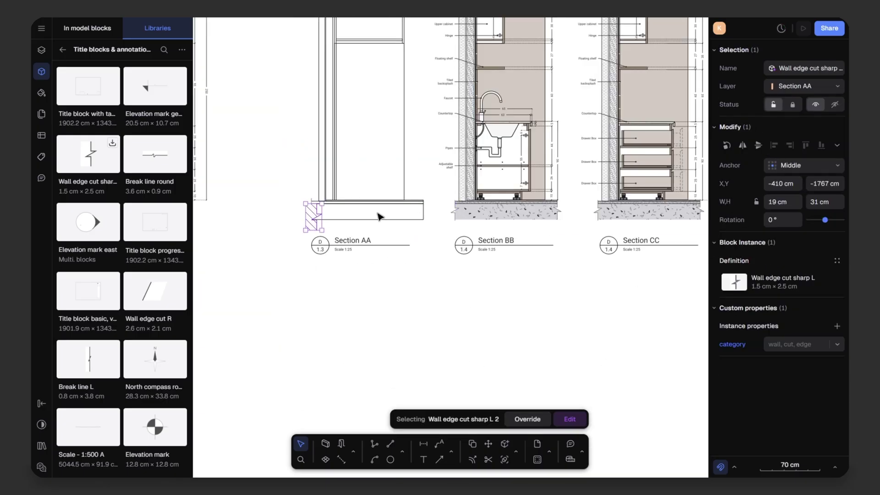
{"action": "scroll", "coordinate": [379, 216], "scroll_direction": "up", "scroll_amount": 3}
{"action": "left_click_drag", "start_coordinate": [243, 216], "coordinate": [416, 209]}
{"action": "right_click", "coordinate": [416, 209]}
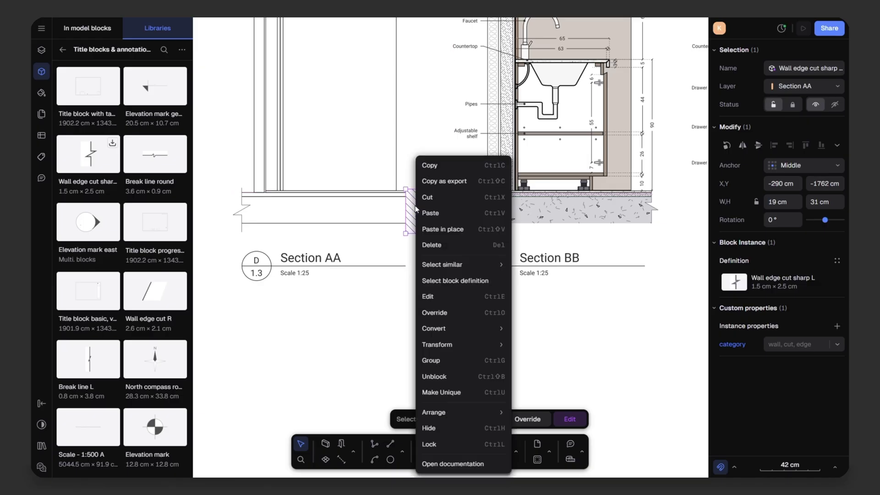
{"action": "mouse_move", "coordinate": [447, 345]}
{"action": "left_click", "coordinate": [543, 386]}
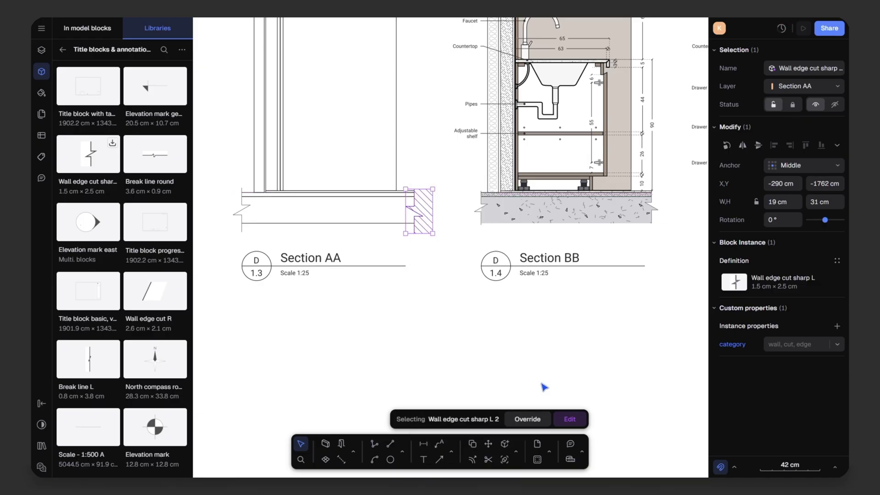
{"action": "scroll", "coordinate": [403, 197], "scroll_direction": "up", "scroll_amount": 3}
{"action": "scroll", "coordinate": [499, 249], "scroll_direction": "up", "scroll_amount": 3}
{"action": "left_click", "coordinate": [613, 255]}
{"action": "scroll", "coordinate": [545, 303], "scroll_direction": "down", "scroll_amount": 5}
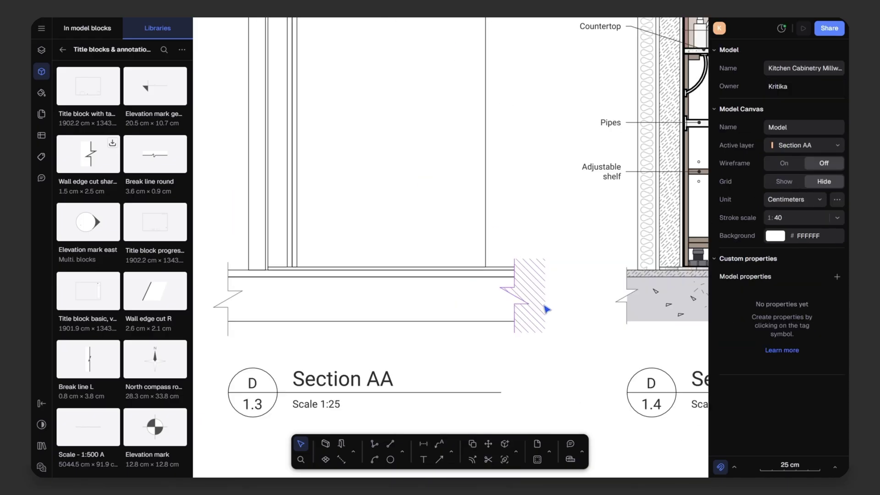
Step: Make a third copy of the wall edge cut block, rotate it -90° and place it over the top of the wall
{"action": "left_click_drag", "start_coordinate": [546, 310], "coordinate": [235, 297]}
{"action": "scroll", "coordinate": [235, 297], "scroll_direction": "down", "scroll_amount": 5}
{"action": "middle_click_drag", "start_coordinate": [305, 251], "coordinate": [376, 268]}
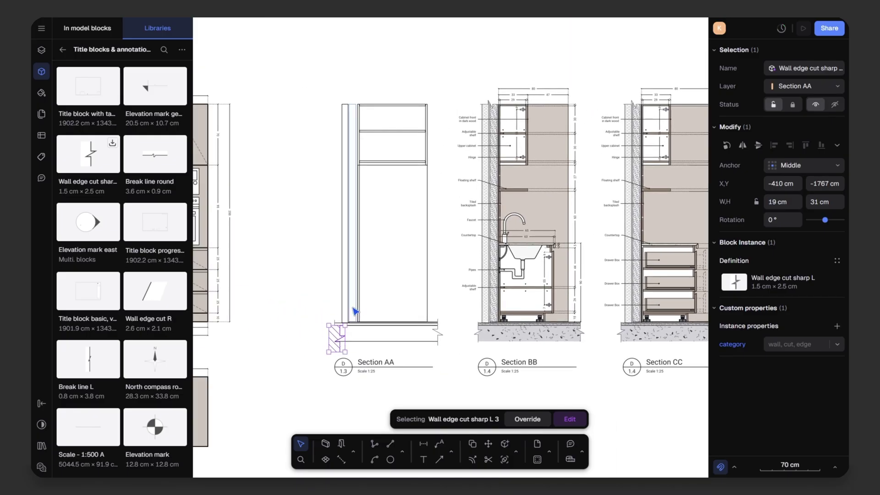
{"action": "left_click_drag", "start_coordinate": [334, 327], "coordinate": [385, 177]}
{"action": "scroll", "coordinate": [330, 66], "scroll_direction": "up", "scroll_amount": 5}
{"action": "scroll", "coordinate": [385, 176], "scroll_direction": "up", "scroll_amount": 5}
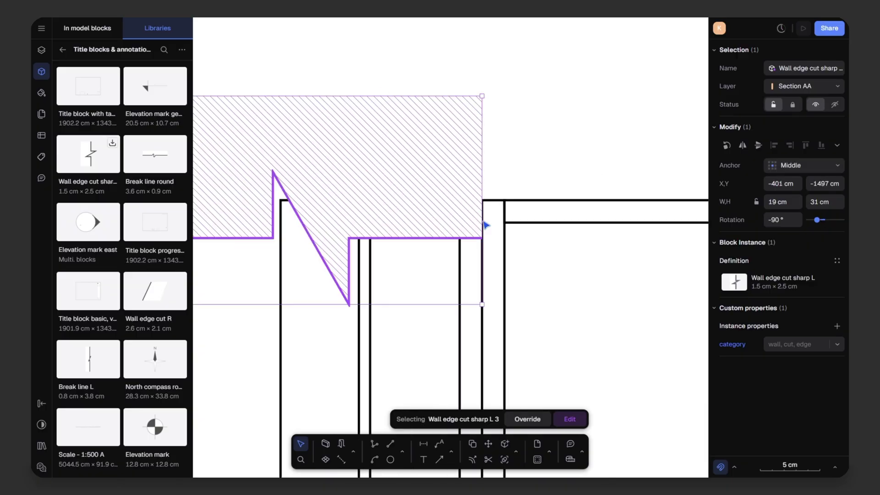
Step: Align the rotated wall edge cut block with the wall's cabinet-side edge and shrink it to suit the wall width
{"action": "mouse_move", "coordinate": [442, 201]}
{"action": "left_mouse_down"}
{"action": "mouse_move", "coordinate": [444, 163]}
{"action": "mouse_move", "coordinate": [444, 200]}
{"action": "left_mouse_up"}
{"action": "scroll", "coordinate": [436, 203], "scroll_direction": "down", "scroll_amount": 3}
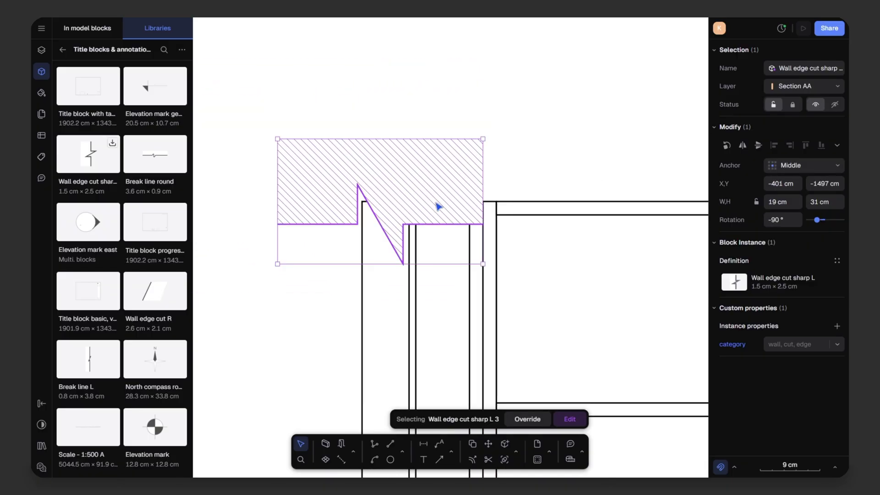
{"action": "left_click_drag", "start_coordinate": [277, 138], "coordinate": [336, 173]}
{"action": "key", "text": "Escape"}
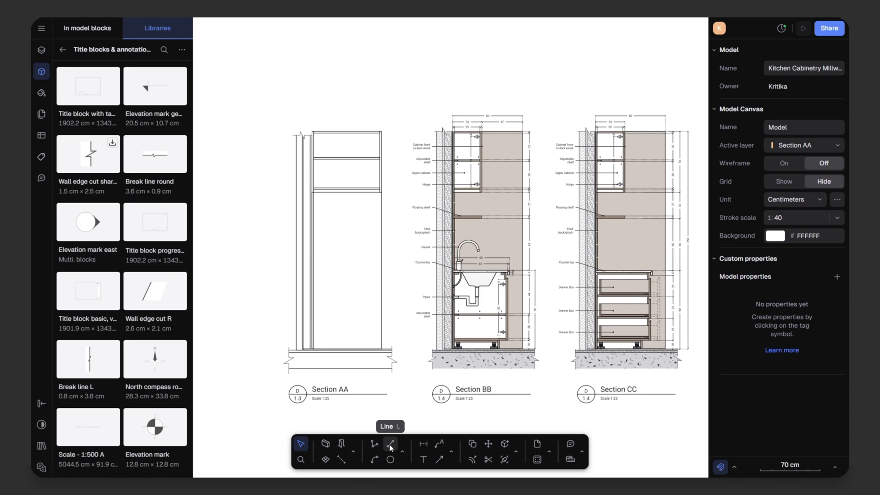
Step: Draw a vertical line about 247 cm long through the middle of the outer wall layer, from the floor to the top break line
{"action": "left_click", "coordinate": [390, 444]}
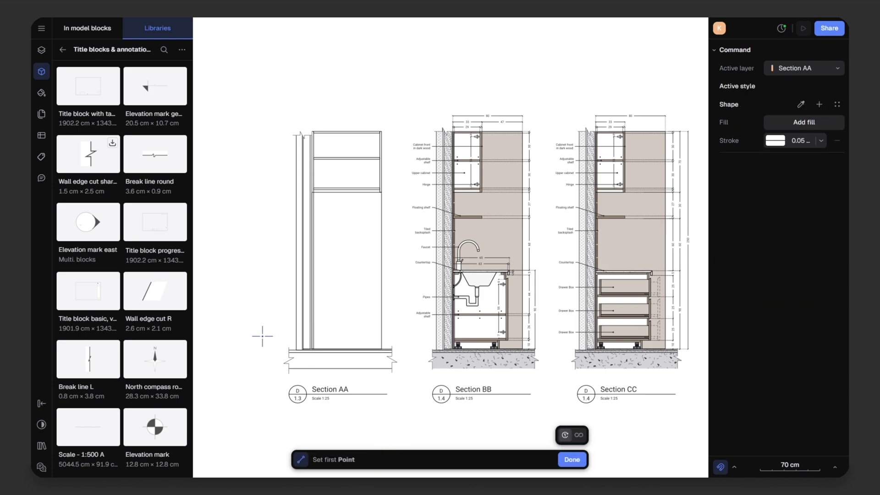
{"action": "scroll", "coordinate": [300, 348], "scroll_direction": "up", "scroll_amount": 5}
{"action": "left_click", "coordinate": [309, 377]}
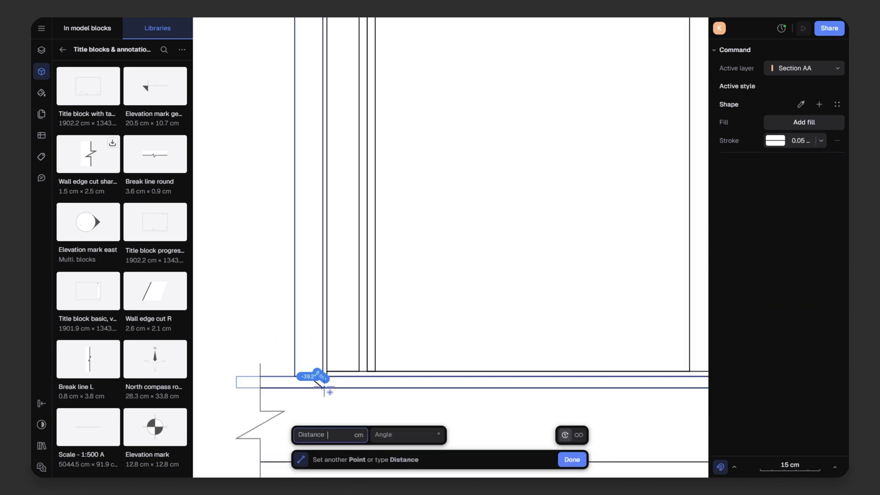
{"action": "scroll", "coordinate": [314, 375], "scroll_direction": "down", "scroll_amount": 4}
{"action": "scroll", "coordinate": [315, 58], "scroll_direction": "up", "scroll_amount": 7}
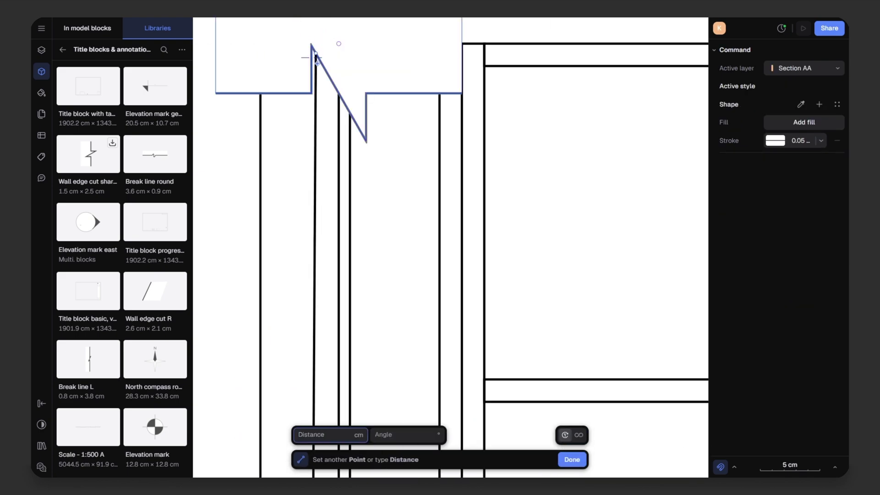
{"action": "left_click", "coordinate": [311, 93]}
{"action": "key", "text": "Escape"}
{"action": "scroll", "coordinate": [314, 58], "scroll_direction": "down", "scroll_amount": 5}
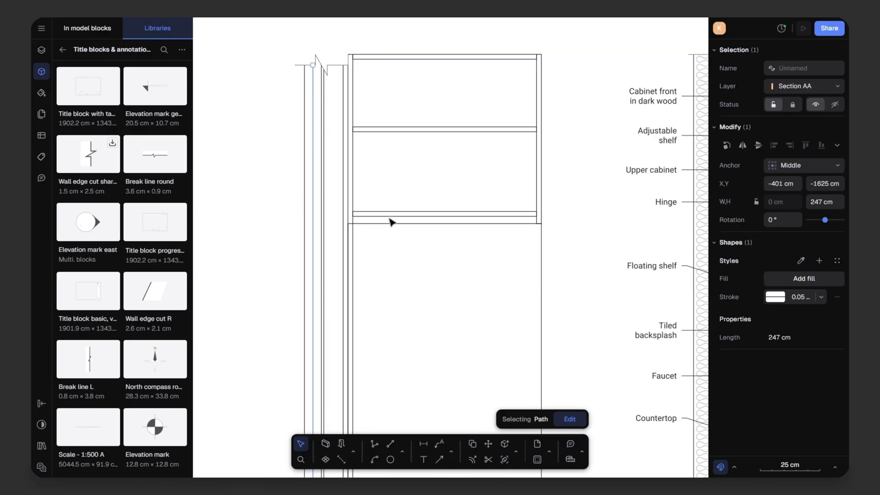
Step: Apply the Batting dash pattern to the stroke of the vertical line in the outer wall layer
{"action": "scroll", "coordinate": [393, 223], "scroll_direction": "down", "scroll_amount": 4}
{"action": "middle_click_drag", "start_coordinate": [417, 242], "coordinate": [384, 201]}
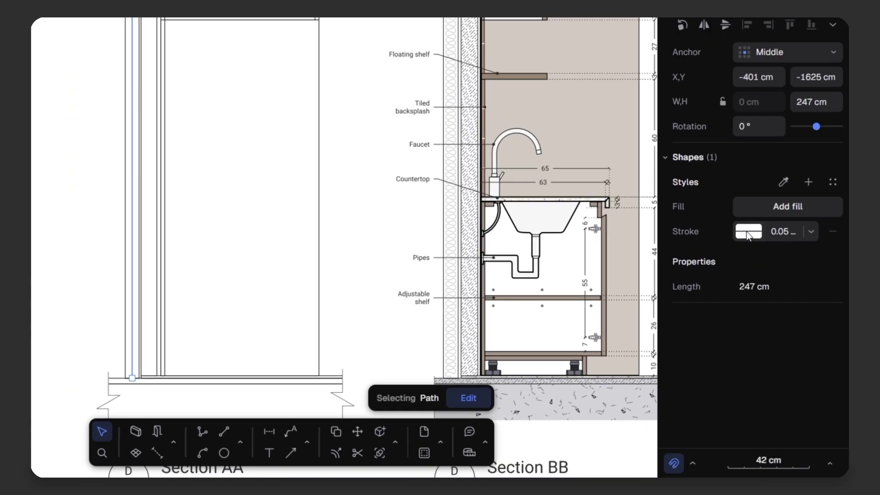
{"action": "left_click", "coordinate": [774, 300]}
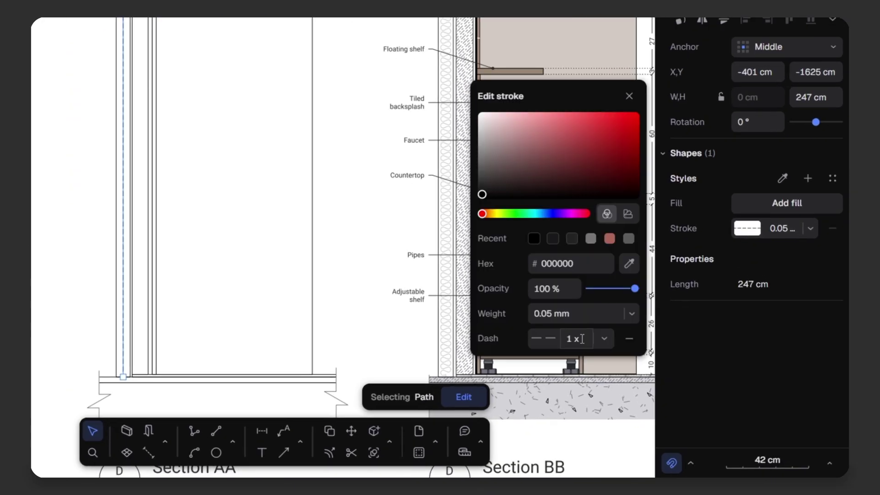
{"action": "left_click", "coordinate": [546, 339]}
{"action": "scroll", "coordinate": [594, 221], "scroll_direction": "down", "scroll_amount": 5}
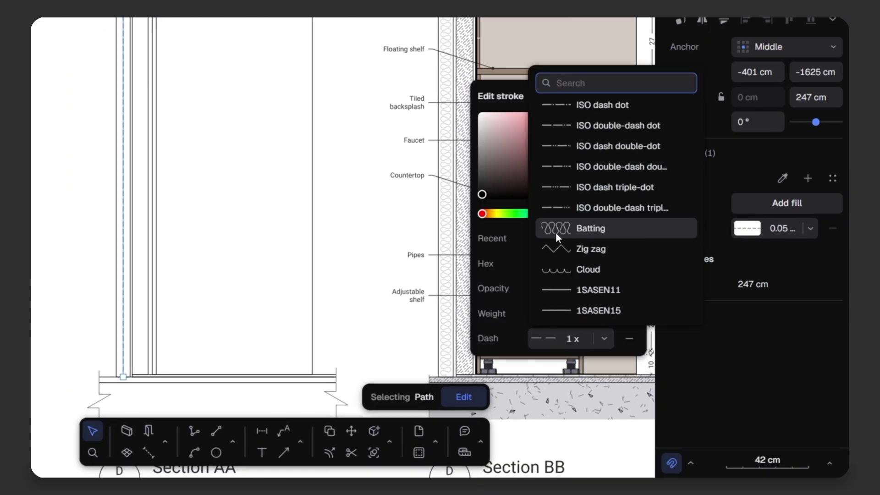
{"action": "left_click", "coordinate": [555, 228]}
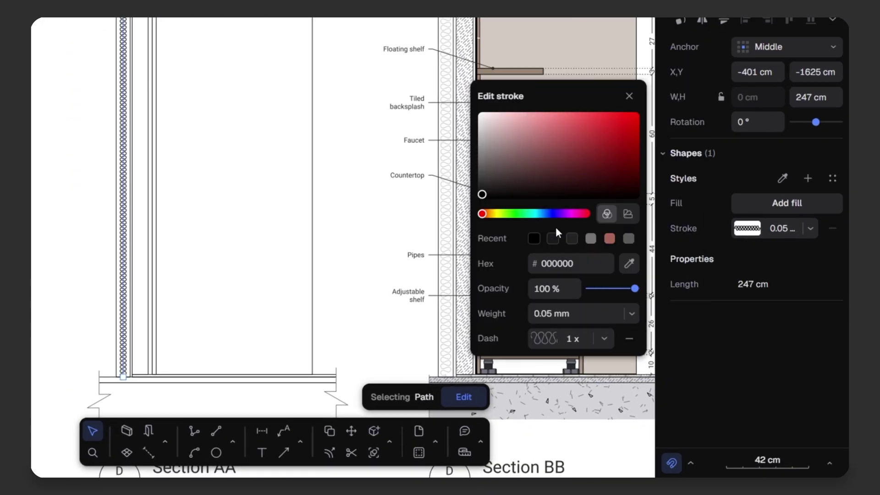
Step: Try a 2x dash scale on the batting line, settle on 1.5x and change its stroke colour to grey
{"action": "left_click", "coordinate": [584, 339]}
{"action": "key", "text": "Return"}
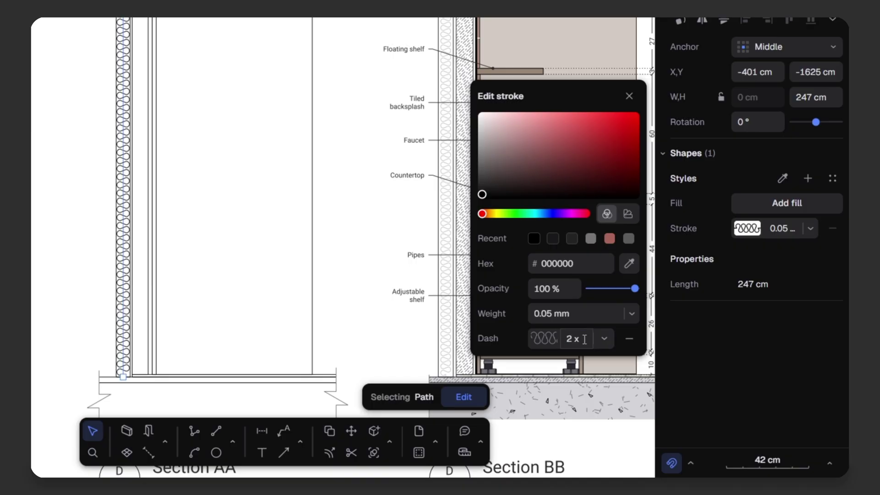
{"action": "left_click", "coordinate": [584, 339]}
{"action": "type", "text": "1.5"}
{"action": "key", "text": "Return"}
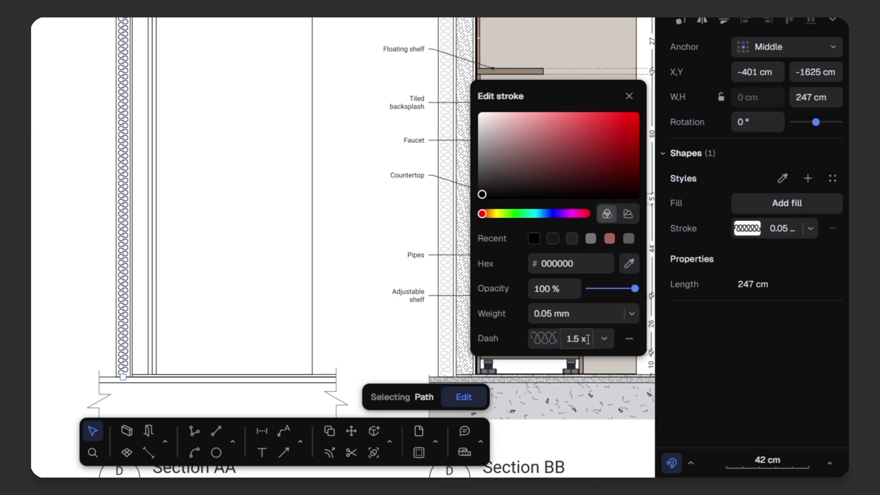
{"action": "left_click_drag", "start_coordinate": [479, 159], "coordinate": [482, 153]}
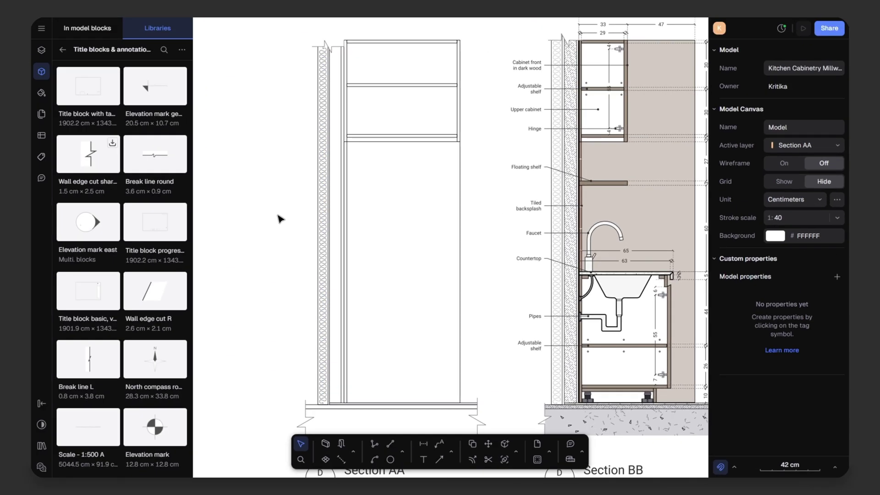
Step: Give the 8 by 250 cm wall rectangle a hatch fill with the Dashed Oblique pattern
{"action": "scroll", "coordinate": [331, 47], "scroll_direction": "up", "scroll_amount": 3}
{"action": "left_click", "coordinate": [359, 64]}
{"action": "scroll", "coordinate": [375, 63], "scroll_direction": "down", "scroll_amount": 5}
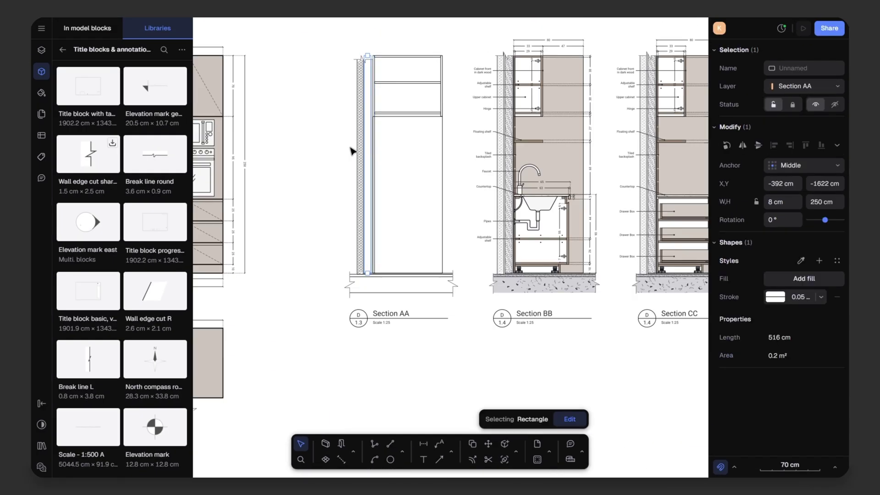
{"action": "scroll", "coordinate": [396, 142], "scroll_direction": "up", "scroll_amount": 3}
{"action": "left_click", "coordinate": [820, 279]}
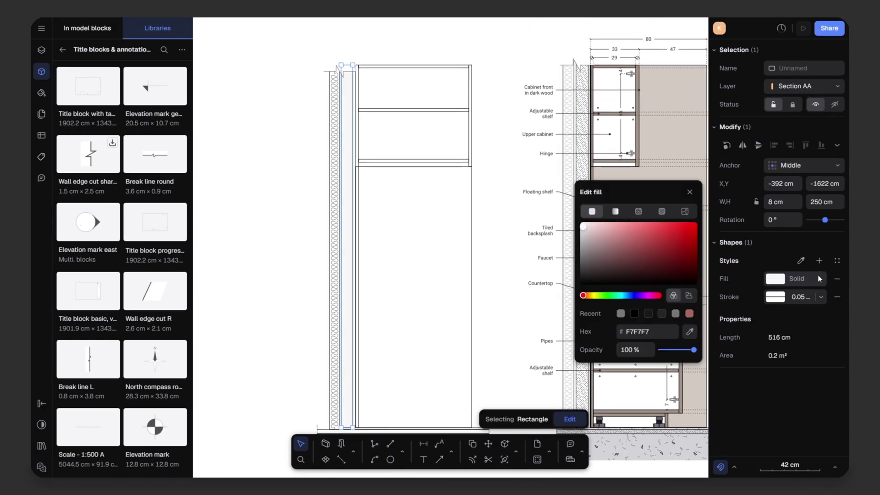
{"action": "left_click", "coordinate": [662, 210]}
{"action": "left_click", "coordinate": [655, 327]}
{"action": "left_click", "coordinate": [619, 137]}
Step: Try a scale of 0.5x for the wall's Dashed Oblique hatch and settle on 0.2x
{"action": "left_click", "coordinate": [656, 399]}
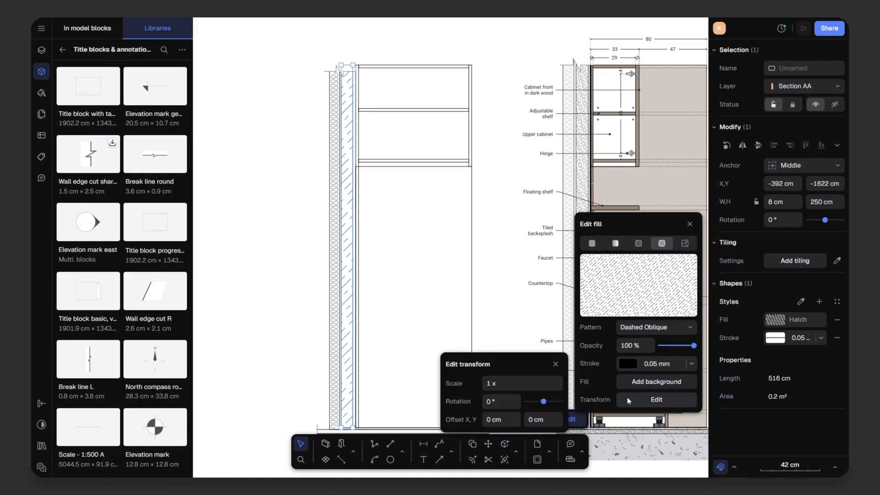
{"action": "left_click", "coordinate": [505, 384]}
{"action": "type", "text": "0.5"}
{"action": "key", "text": "Return"}
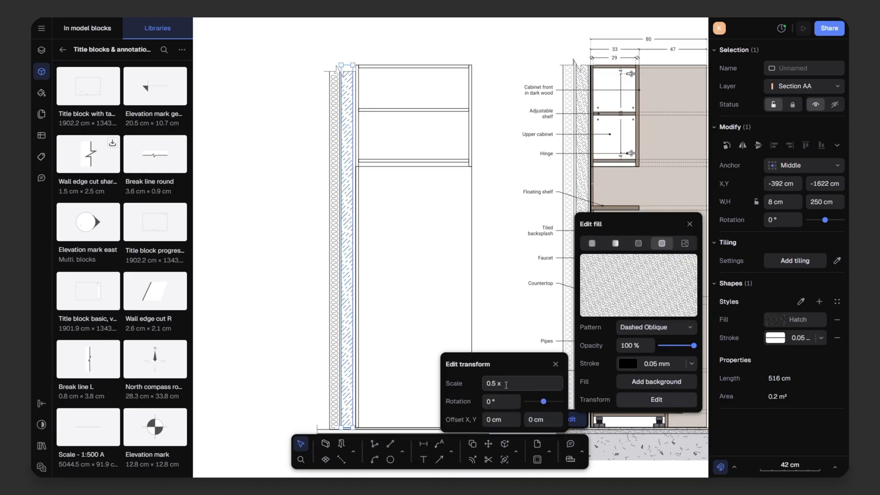
{"action": "left_click", "coordinate": [506, 384]}
{"action": "type", "text": "0.2"}
{"action": "key", "text": "Return"}
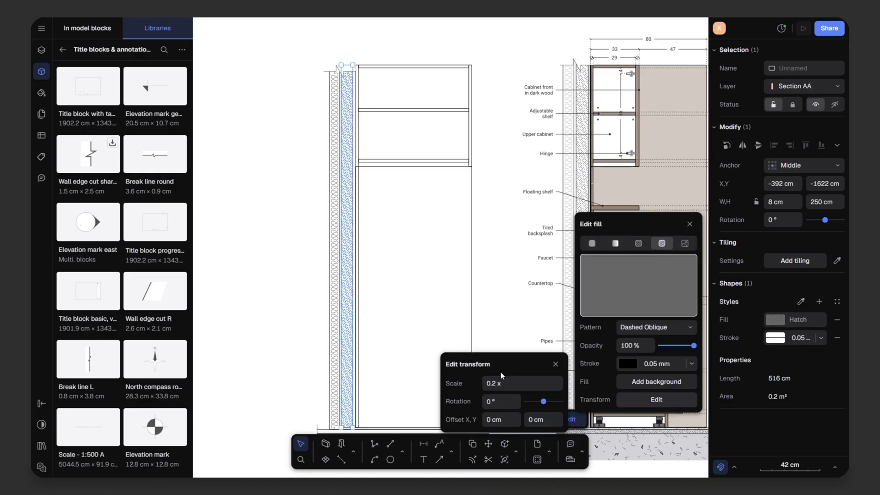
Step: Change the line colour of the wall's Dashed Oblique hatch to grey
{"action": "left_click", "coordinate": [523, 384]}
{"action": "key", "text": "Return"}
{"action": "left_click", "coordinate": [495, 243]}
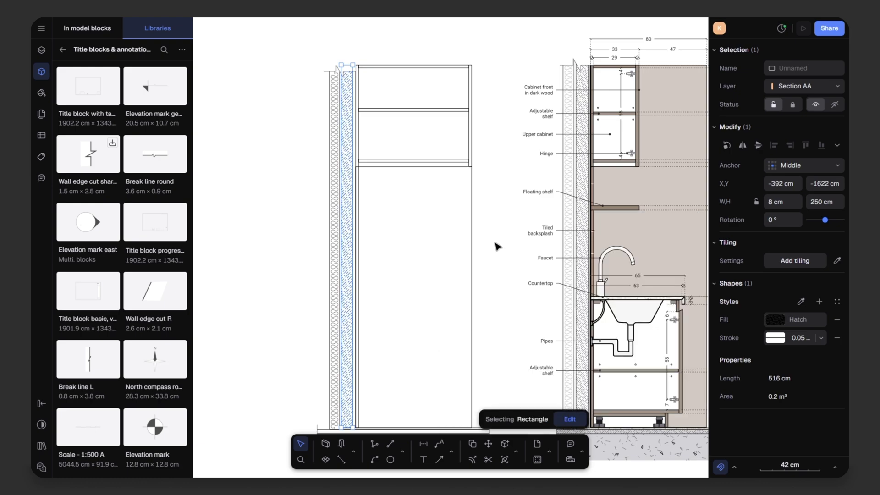
{"action": "left_click", "coordinate": [495, 243]}
{"action": "left_click", "coordinate": [350, 188]}
{"action": "left_click", "coordinate": [777, 320]}
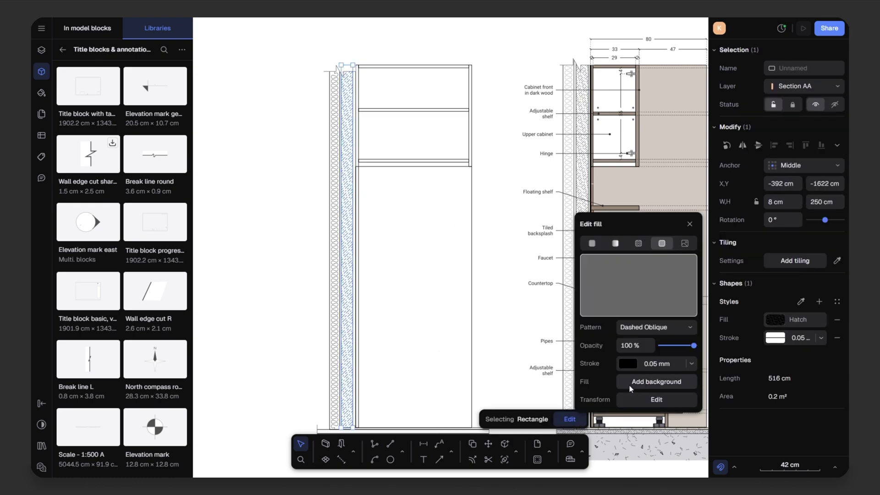
{"action": "left_click", "coordinate": [628, 364]}
{"action": "left_click", "coordinate": [634, 364]}
{"action": "left_click", "coordinate": [260, 298]}
Step: Copy the Gray orange 0.1 mm black style from Section BB's cabinet front onto Section AA's 2 by 70 cm front panel
{"action": "scroll", "coordinate": [492, 115], "scroll_direction": "up", "scroll_amount": 3}
{"action": "middle_click_drag", "start_coordinate": [492, 116], "coordinate": [531, 257]}
{"action": "left_click", "coordinate": [499, 227]}
{"action": "scroll", "coordinate": [478, 205], "scroll_direction": "down", "scroll_amount": 3}
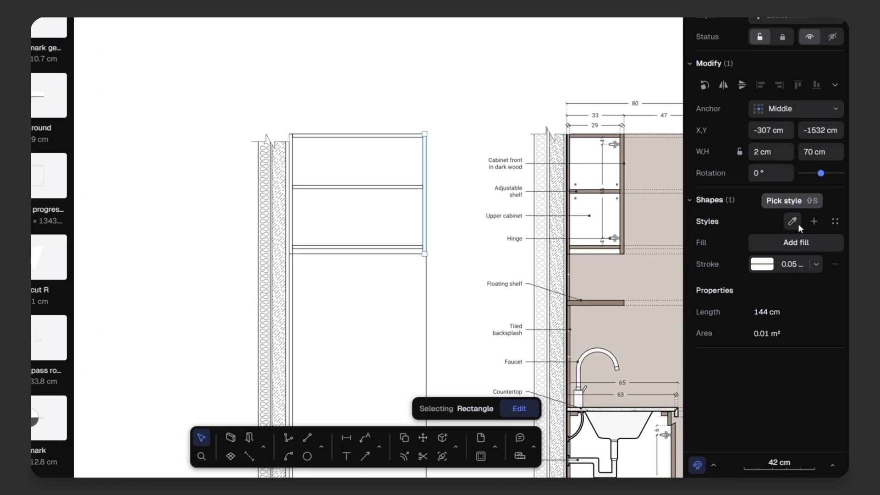
{"action": "left_click", "coordinate": [801, 261]}
{"action": "scroll", "coordinate": [668, 253], "scroll_direction": "up", "scroll_amount": 5}
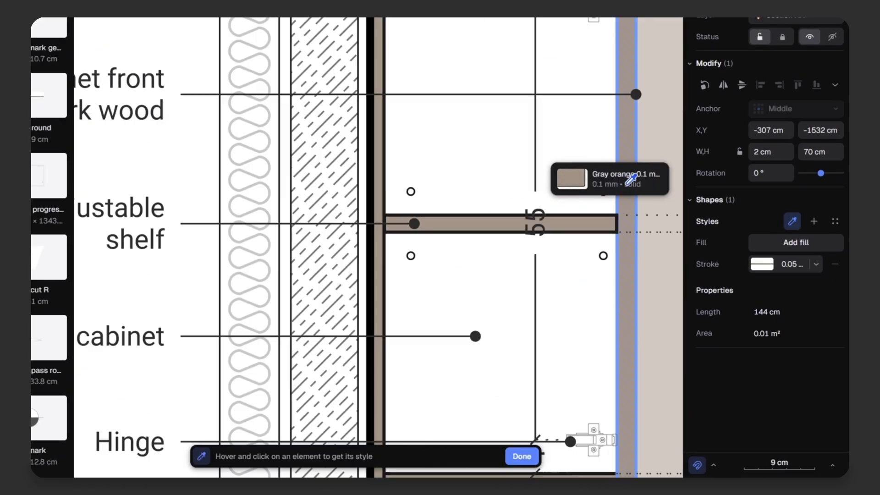
{"action": "left_click", "coordinate": [629, 158]}
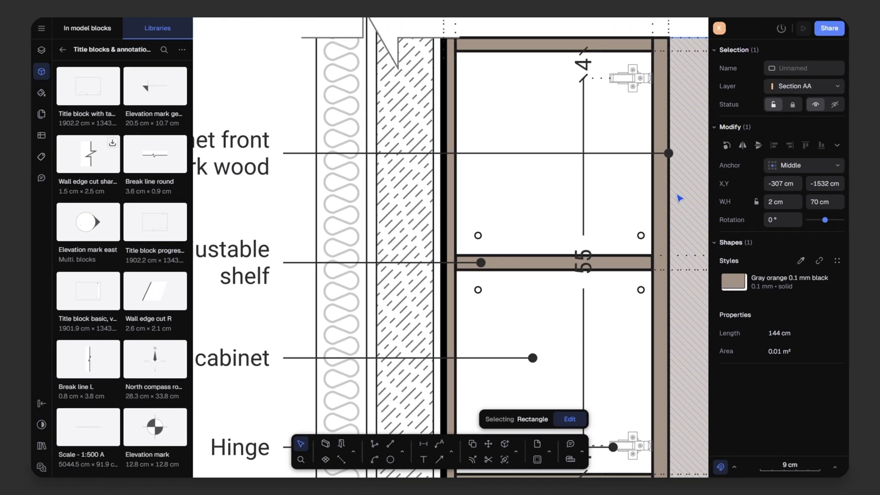
Step: Copy the front panel's wood style onto Section AA's unstyled cabinet boards and tall back panel
{"action": "scroll", "coordinate": [476, 240], "scroll_direction": "down", "scroll_amount": 5}
{"action": "middle_click_drag", "start_coordinate": [448, 208], "coordinate": [569, 229]}
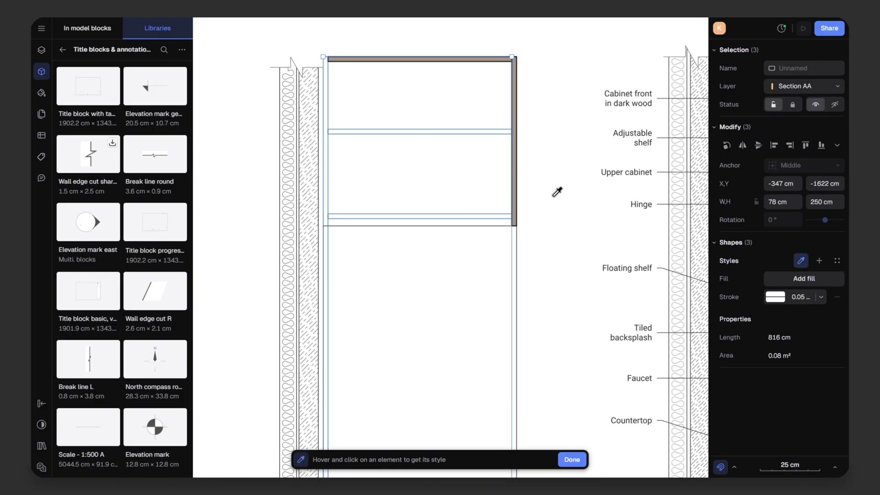
{"action": "left_click", "coordinate": [514, 160]}
{"action": "left_click", "coordinate": [542, 167]}
Step: Open the front panel's Gray orange 0.1 mm black style and view its stroke weight options
{"action": "left_click", "coordinate": [514, 134]}
{"action": "mouse_move", "coordinate": [779, 281]}
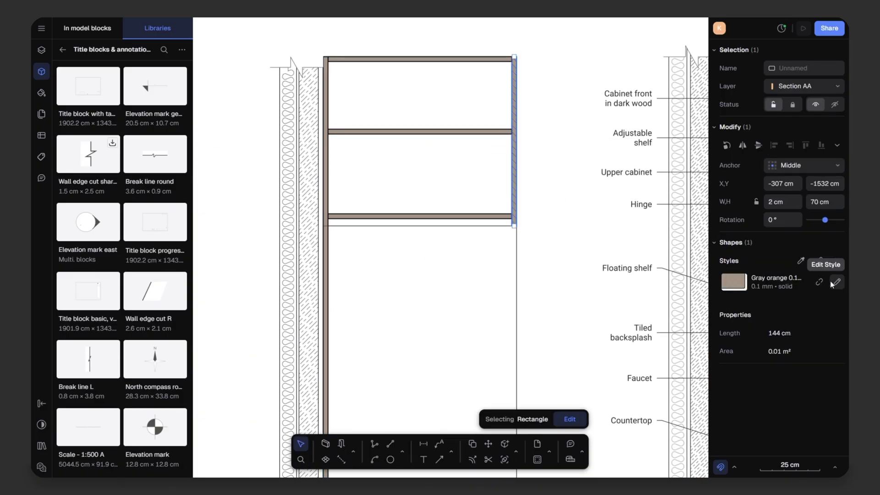
{"action": "left_click", "coordinate": [827, 264]}
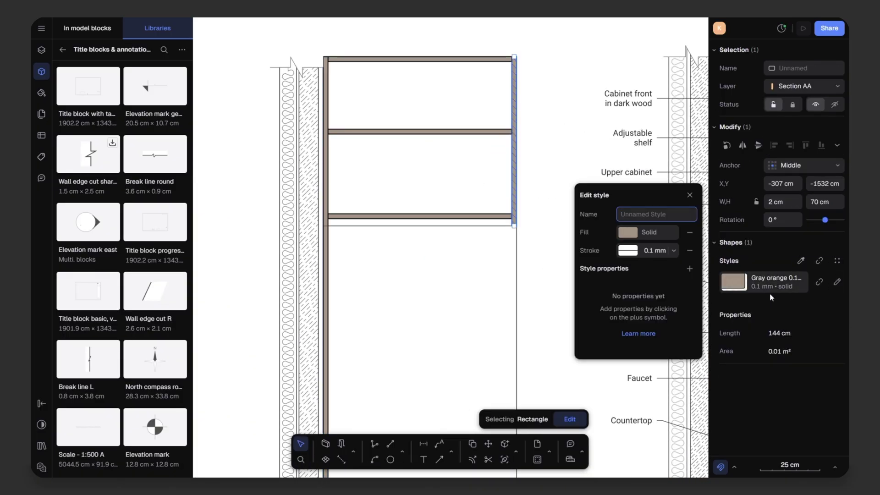
{"action": "left_click", "coordinate": [673, 250]}
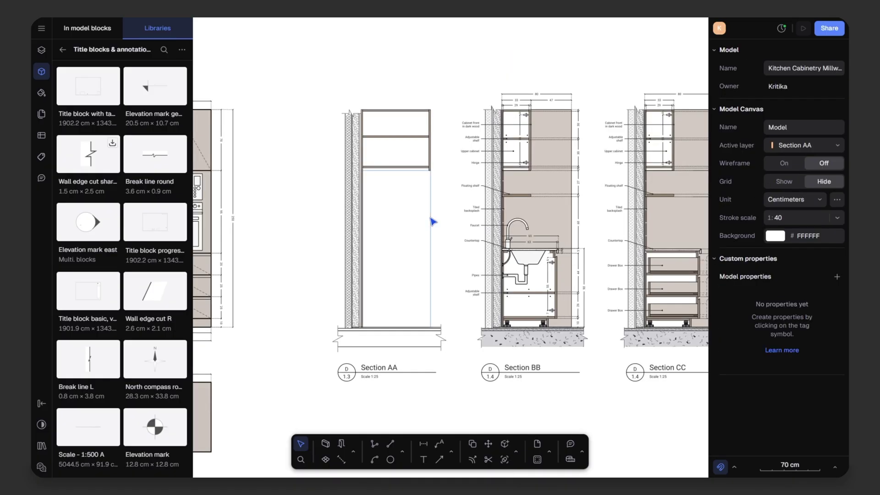
Step: Copy Section BB's solid beige background fill onto the 80 by 180 cm rectangle below the upper cabinet
{"action": "left_click", "coordinate": [430, 219]}
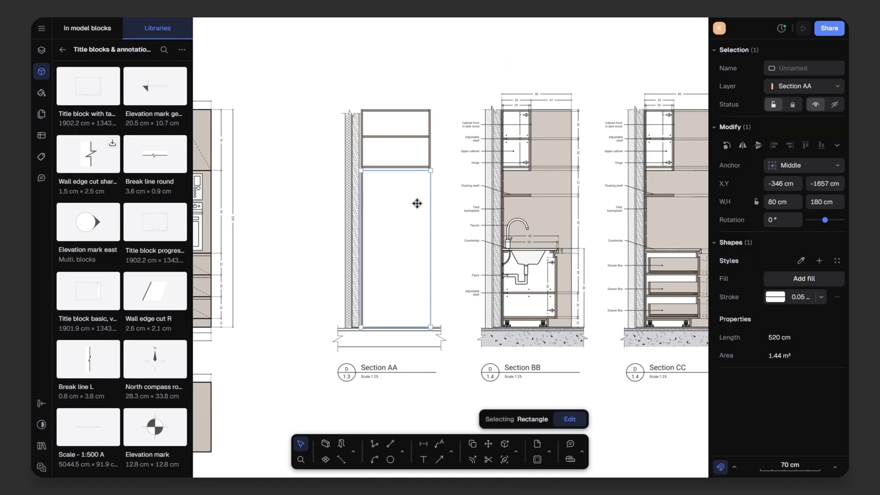
{"action": "left_click", "coordinate": [800, 260]}
{"action": "left_click", "coordinate": [575, 212]}
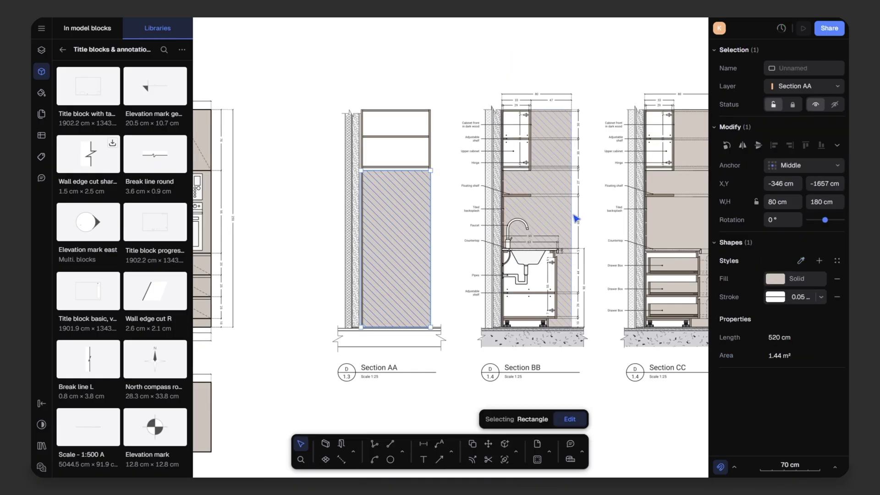
{"action": "left_click", "coordinate": [598, 201]}
Step: Copy the Floor style from Section BB's finish layer onto Section AA's 112 by 1 cm floor strip
{"action": "scroll", "coordinate": [320, 407], "scroll_direction": "up", "scroll_amount": 8, "text": "ctrl"}
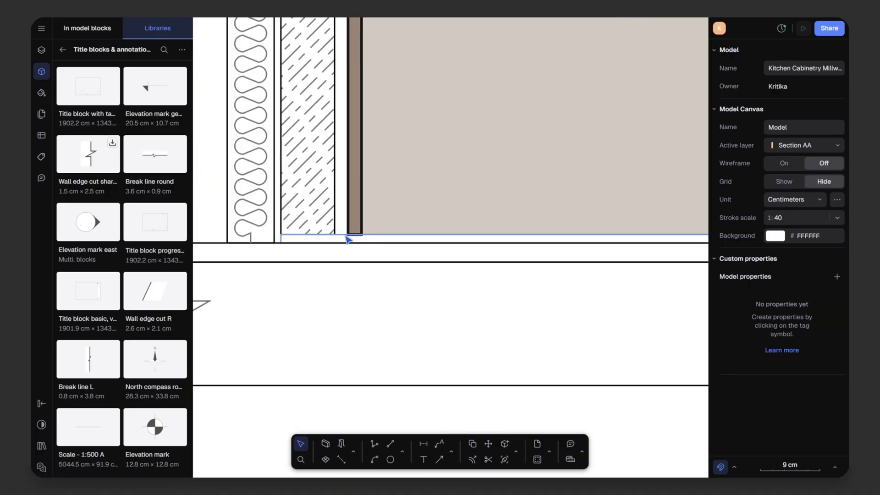
{"action": "left_click", "coordinate": [347, 237]}
{"action": "scroll", "coordinate": [364, 256], "scroll_direction": "down", "scroll_amount": 5, "text": "ctrl"}
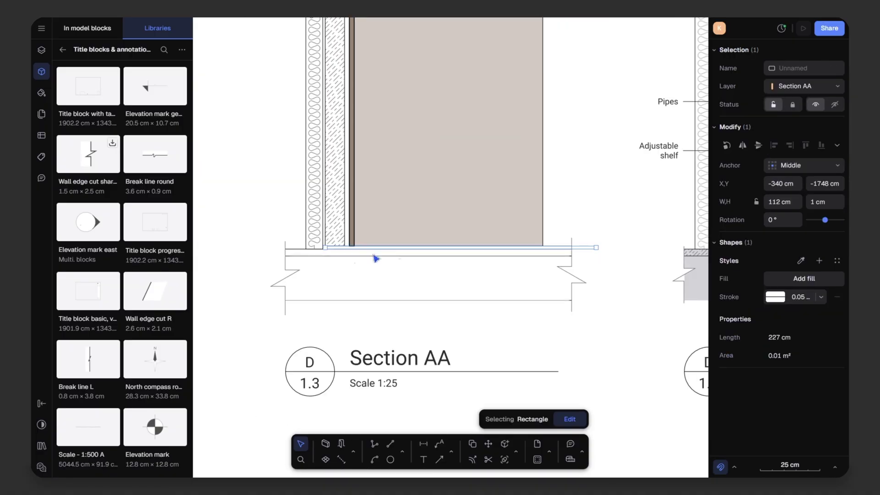
{"action": "left_click", "coordinate": [801, 260]}
{"action": "middle_click_drag", "start_coordinate": [630, 267], "coordinate": [444, 263]}
{"action": "scroll", "coordinate": [556, 239], "scroll_direction": "up", "scroll_amount": 5, "text": "ctrl"}
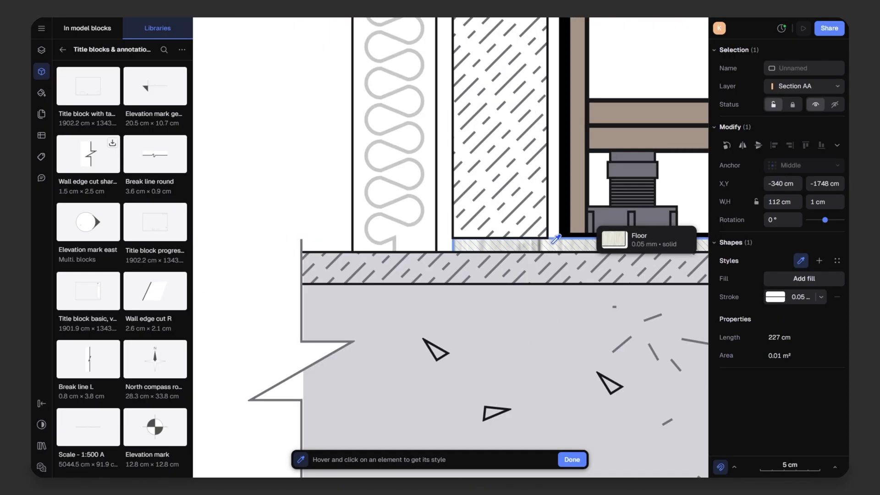
{"action": "left_click", "coordinate": [557, 244]}
Step: Give the 135 by 3 cm floor layer a Dashed Oblique hatch fill at 0.3x scale
{"action": "scroll", "coordinate": [564, 245], "scroll_direction": "down", "scroll_amount": 5, "text": "ctrl"}
{"action": "left_click", "coordinate": [433, 244]}
{"action": "scroll", "coordinate": [435, 248], "scroll_direction": "down", "scroll_amount": 2, "text": "ctrl"}
{"action": "middle_click_drag", "start_coordinate": [367, 284], "coordinate": [354, 315]}
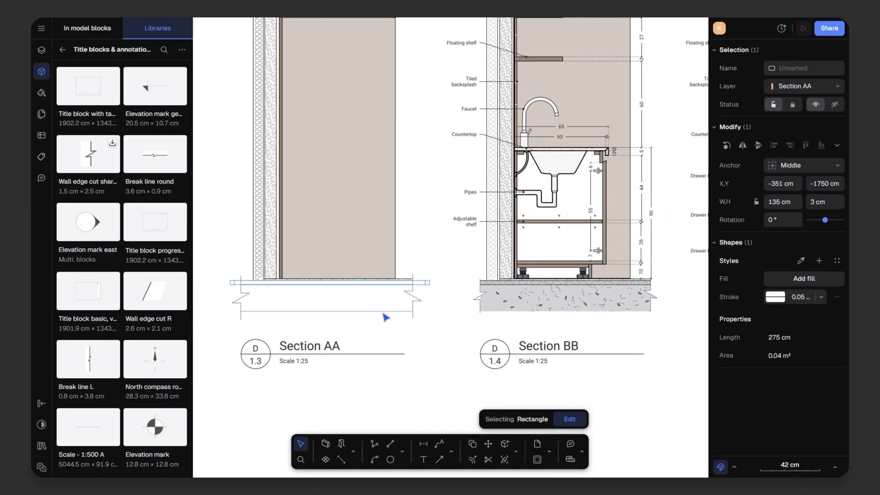
{"action": "left_click", "coordinate": [806, 279]}
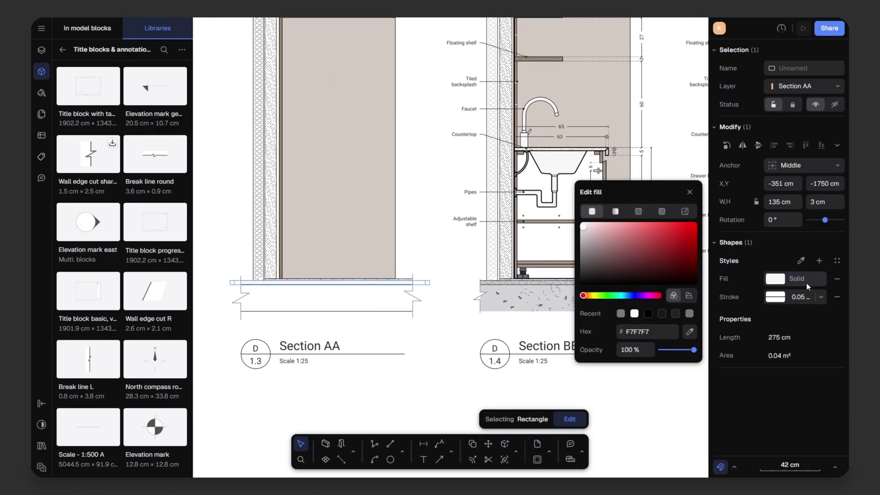
{"action": "left_click", "coordinate": [661, 211]}
{"action": "left_click", "coordinate": [656, 399]}
{"action": "left_click", "coordinate": [510, 386]}
{"action": "type", "text": "0.3"}
{"action": "key", "text": "Return"}
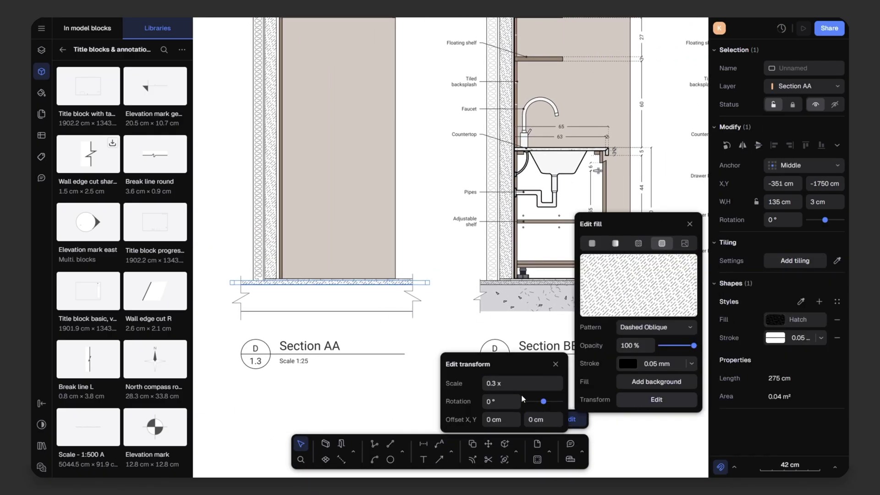
Step: Change the line colour of the 3 cm floor layer's hatch to grey
{"action": "left_click", "coordinate": [624, 365]}
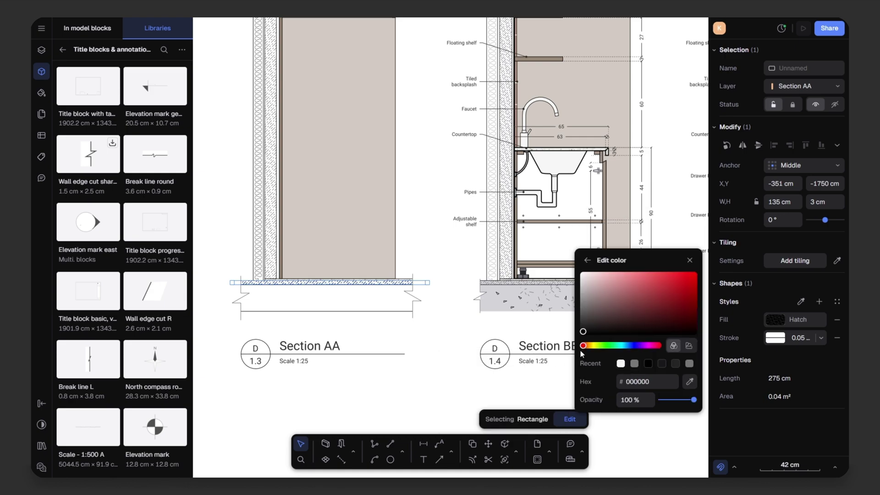
{"action": "left_click", "coordinate": [635, 364]}
{"action": "left_click", "coordinate": [447, 350]}
{"action": "left_click", "coordinate": [447, 349]}
Step: Draw a rectangle about 118 by 21 cm over the two floor layers, between the break lines
{"action": "left_click", "coordinate": [402, 451]}
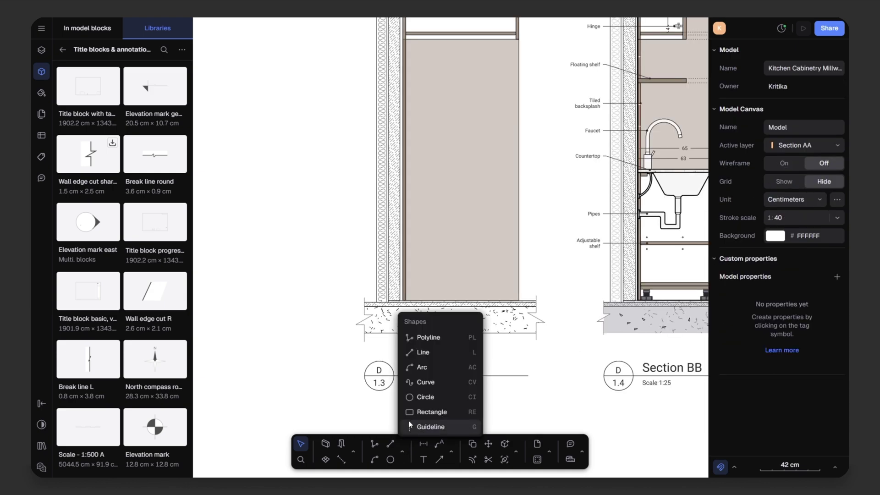
{"action": "left_click", "coordinate": [419, 411]}
{"action": "scroll", "coordinate": [367, 307], "scroll_direction": "up", "scroll_amount": 5}
{"action": "left_click", "coordinate": [343, 288]}
{"action": "scroll", "coordinate": [343, 289], "scroll_direction": "down", "scroll_amount": 3}
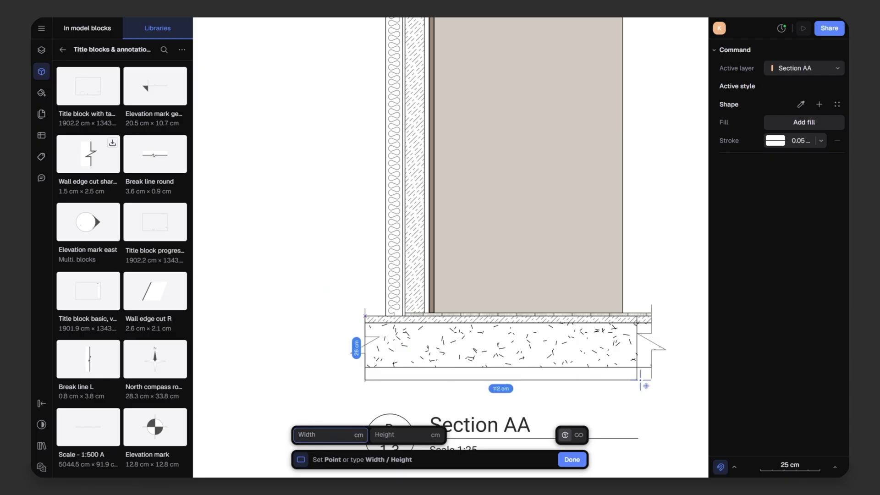
{"action": "left_click", "coordinate": [651, 367]}
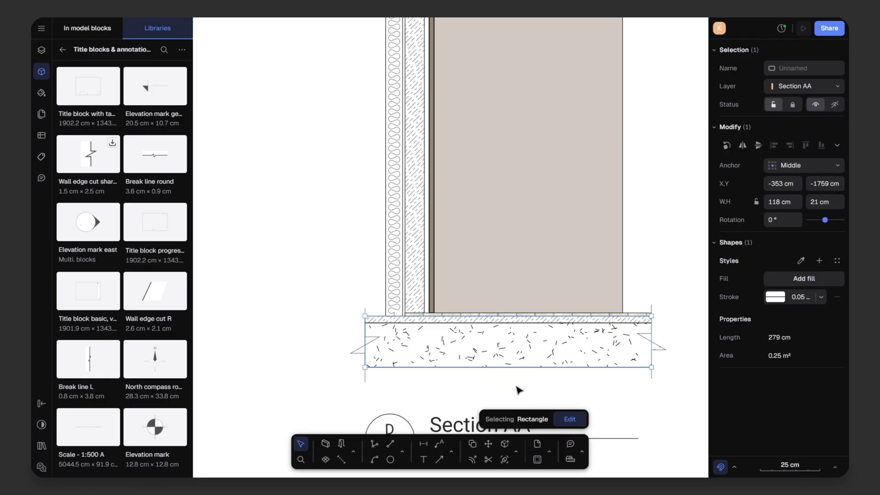
Step: Give the new floor rectangle a solid grey fill with hex 797979
{"action": "left_click", "coordinate": [802, 280]}
{"action": "left_click", "coordinate": [635, 313]}
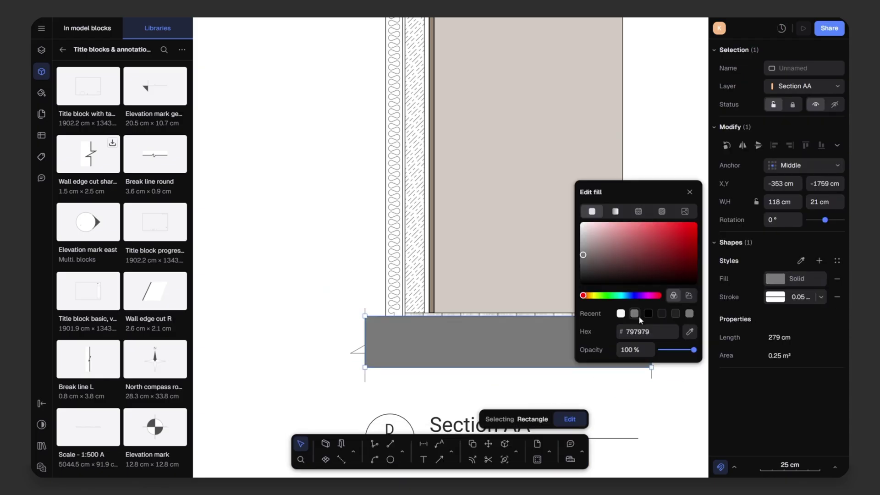
{"action": "left_click", "coordinate": [673, 380]}
{"action": "left_click", "coordinate": [680, 405]}
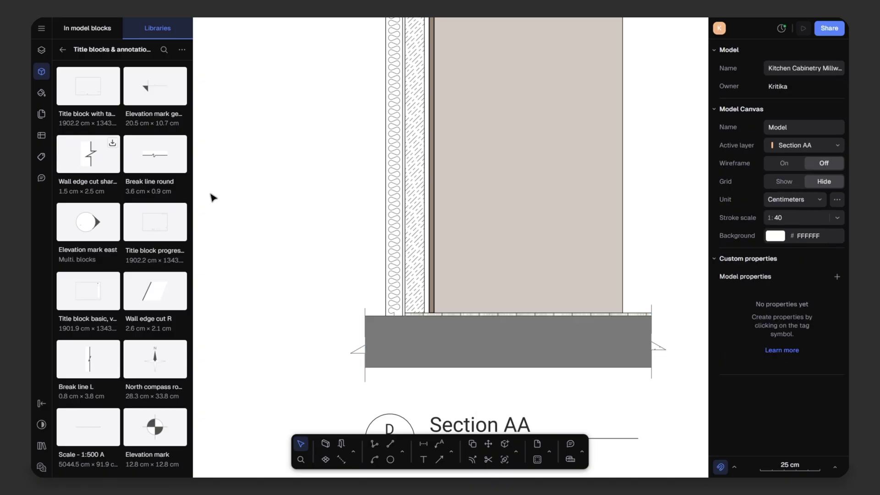
Step: Reorder the grey rectangle within the Section AA layer so that it lies behind the hatched floor layers
{"action": "left_click", "coordinate": [42, 53]}
{"action": "left_click", "coordinate": [61, 86]}
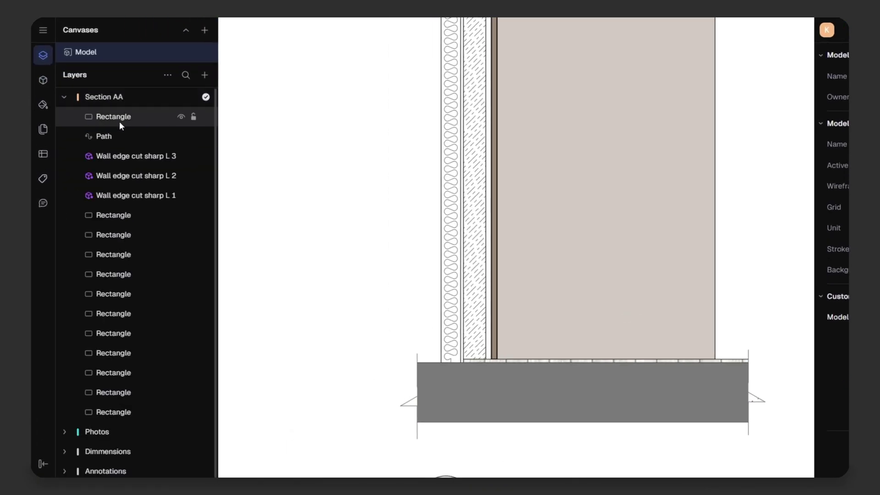
{"action": "left_click_drag", "start_coordinate": [108, 103], "coordinate": [144, 231]}
{"action": "left_click_drag", "start_coordinate": [163, 271], "coordinate": [126, 410]}
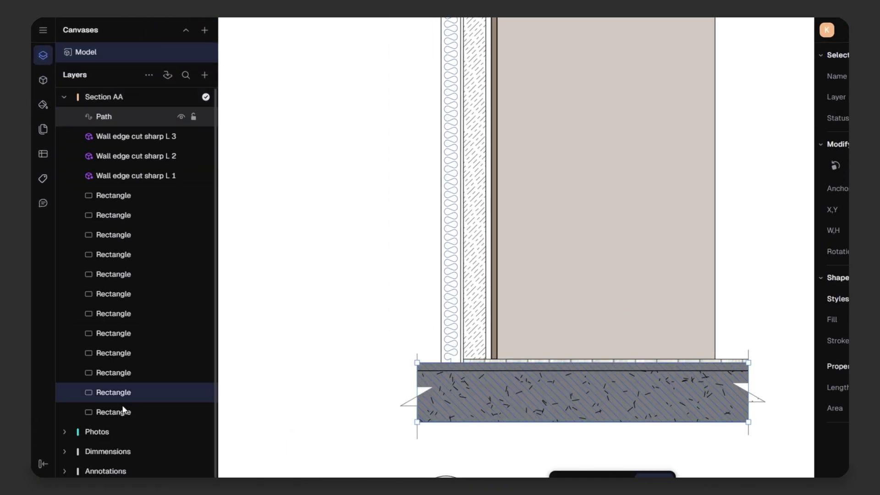
{"action": "left_click", "coordinate": [767, 444]}
Step: Widen the grey floor rectangle to 130 cm so it reaches under both break lines, and remove its stroke
{"action": "middle_click_drag", "start_coordinate": [764, 440], "coordinate": [602, 415]}
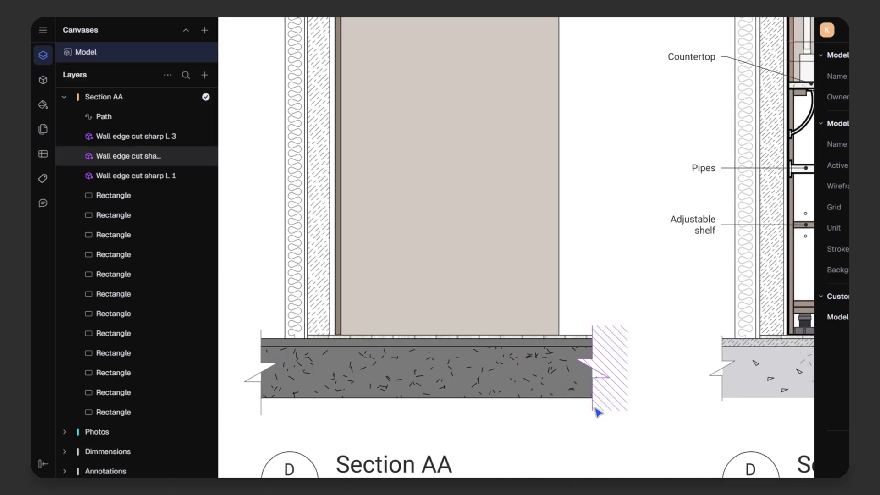
{"action": "scroll", "coordinate": [595, 410], "scroll_direction": "down", "scroll_amount": 3}
{"action": "scroll", "coordinate": [587, 392], "scroll_direction": "up", "scroll_amount": 4}
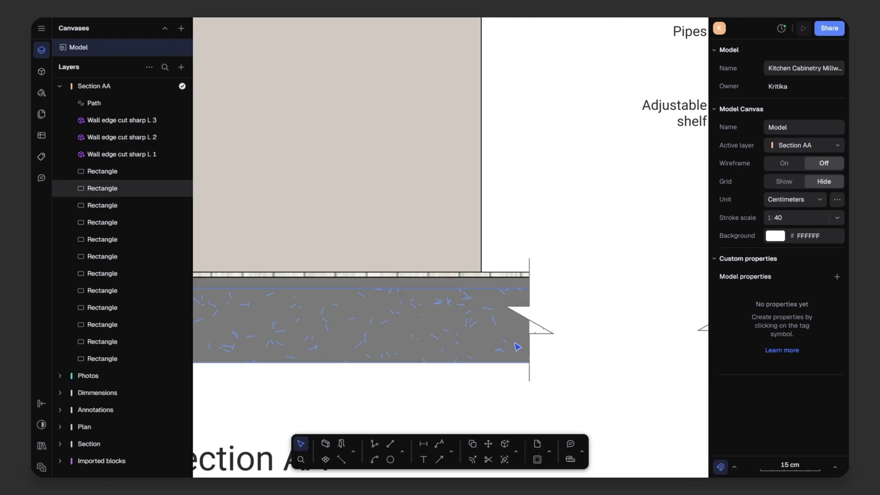
{"action": "left_click", "coordinate": [517, 347]}
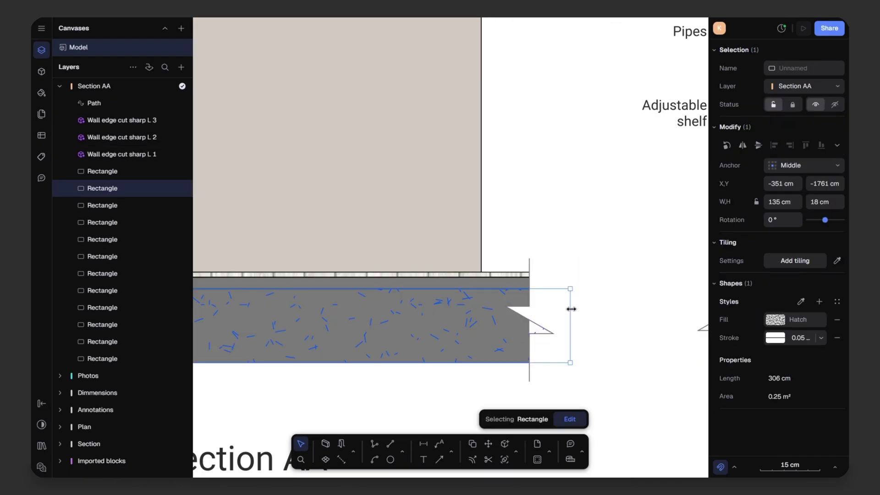
{"action": "scroll", "coordinate": [582, 321], "scroll_direction": "down", "scroll_amount": 5, "text": "ctrl"}
{"action": "scroll", "coordinate": [591, 340], "scroll_direction": "up", "scroll_amount": 3, "text": "ctrl"}
Step: Lighten the solid fill of the floor background rectangle to a pale grey
{"action": "left_click", "coordinate": [776, 276]}
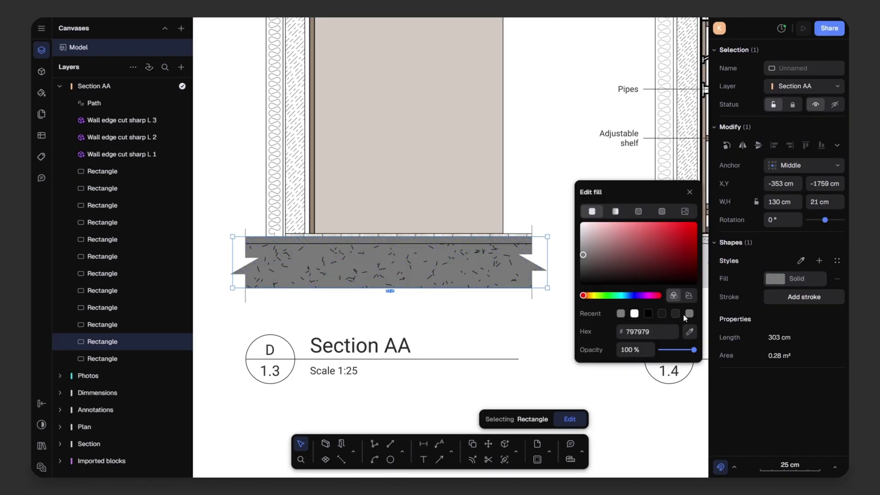
{"action": "left_click_drag", "start_coordinate": [574, 238], "coordinate": [574, 237]}
{"action": "left_click", "coordinate": [533, 324]}
Step: Search the block libraries for "ref" and open the Stjärstatus fridge from Refrigerators - 3 views
{"action": "scroll", "coordinate": [534, 324], "scroll_direction": "down", "scroll_amount": 3}
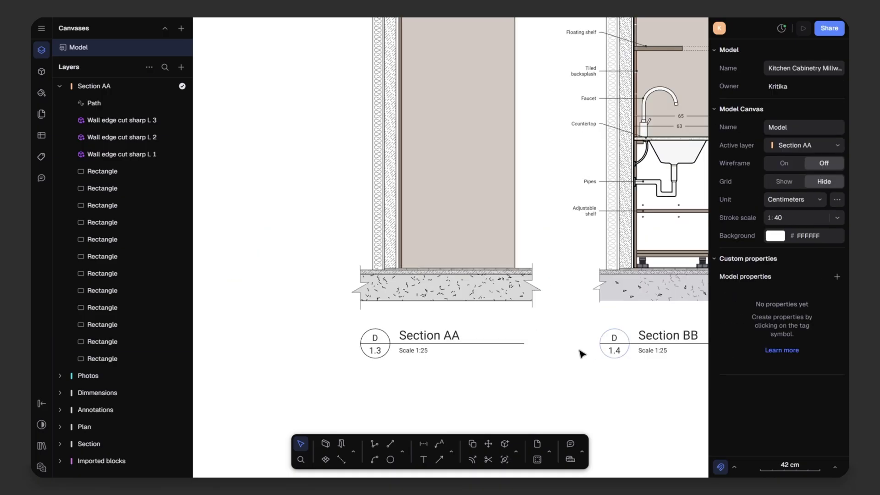
{"action": "middle_click_drag", "start_coordinate": [573, 366], "coordinate": [556, 375]}
{"action": "scroll", "coordinate": [509, 365], "scroll_direction": "down", "scroll_amount": 3}
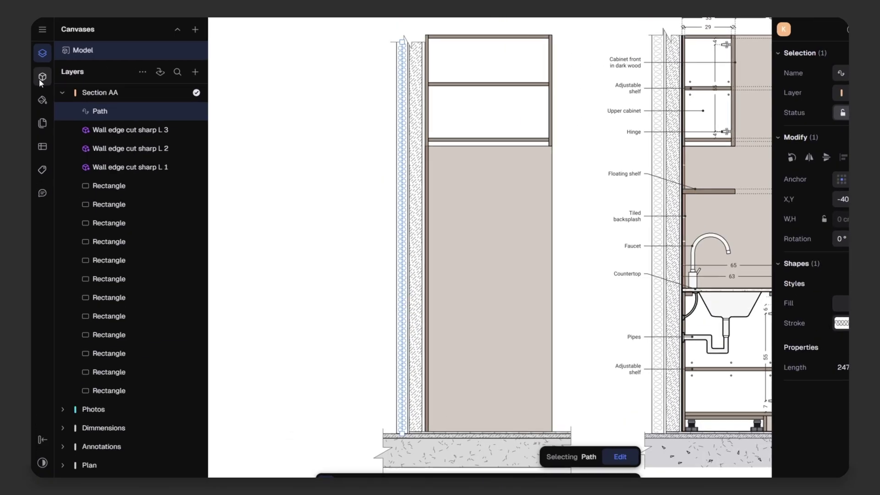
{"action": "left_click", "coordinate": [41, 78]}
{"action": "left_click", "coordinate": [107, 55]}
{"action": "type", "text": "re"}
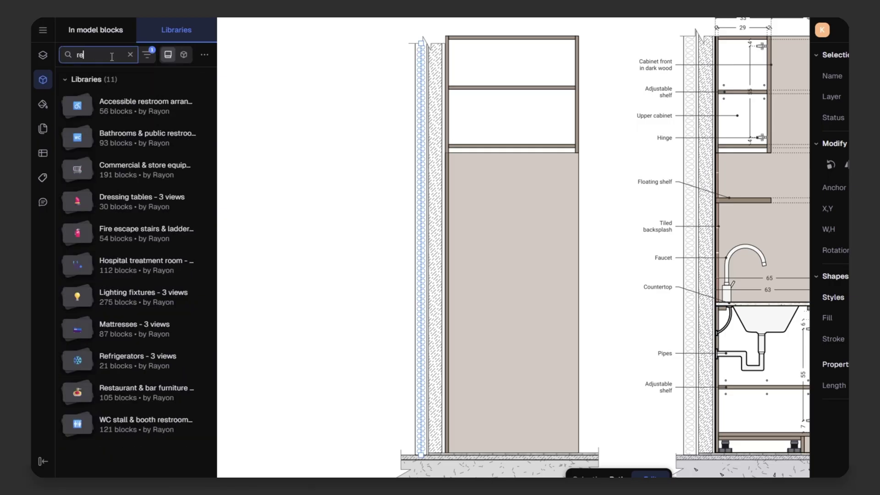
{"action": "type", "text": "f"}
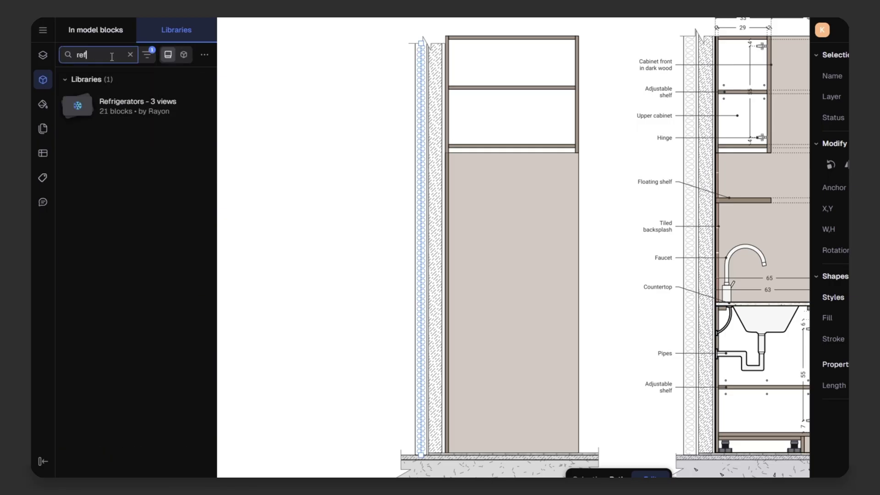
{"action": "left_click", "coordinate": [133, 113]}
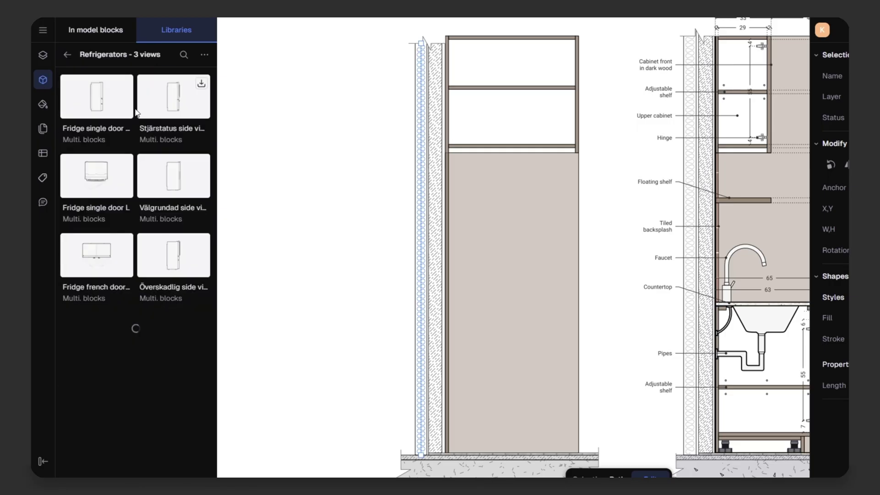
{"action": "left_click", "coordinate": [165, 129]}
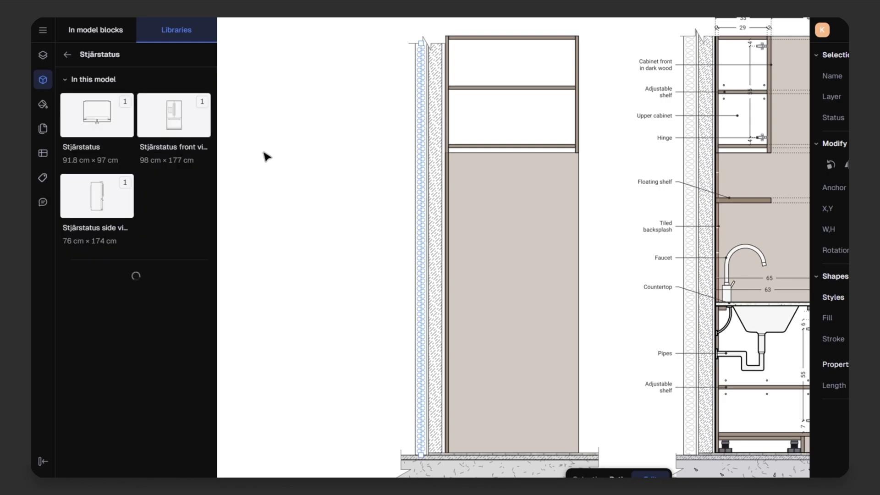
Step: Insert the Stjärstatus side view refrigerator block into the open space below Section AA's upper cabinet
{"action": "left_click", "coordinate": [101, 200]}
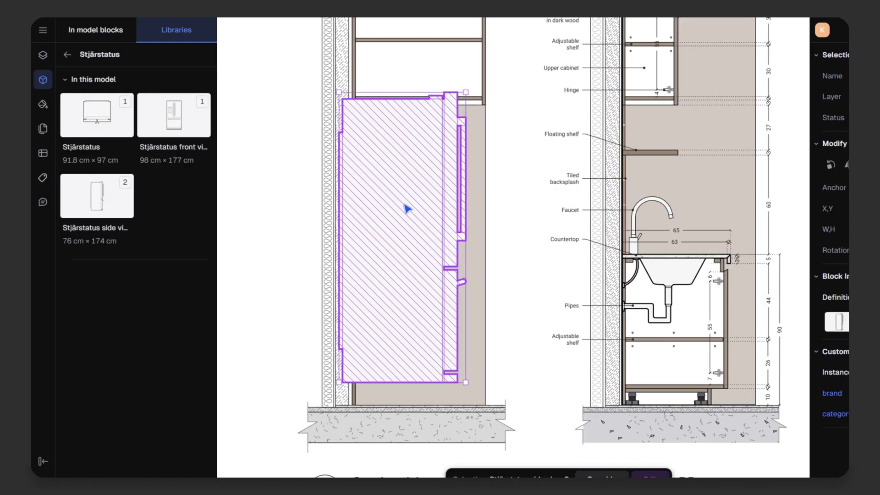
{"action": "left_click", "coordinate": [425, 227]}
{"action": "scroll", "coordinate": [359, 336], "scroll_direction": "up", "scroll_amount": 5}
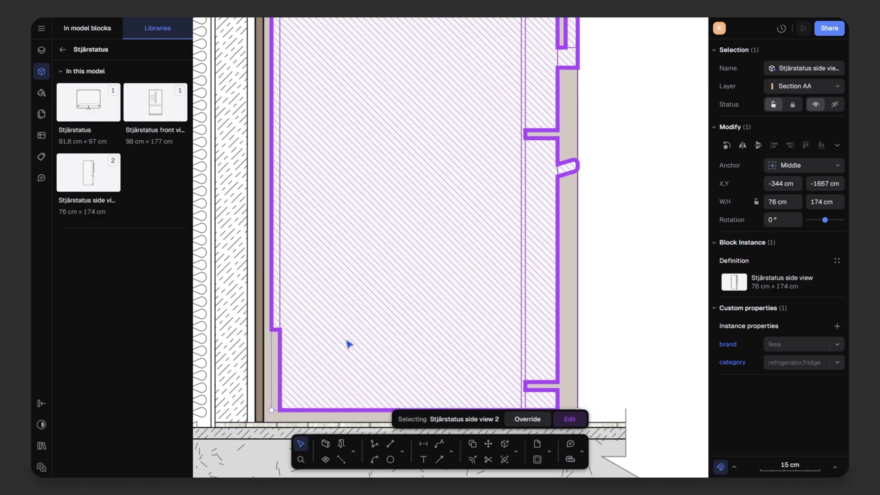
Step: Move the refrigerator side view down 4 cm so its base sits on the finished floor
{"action": "scroll", "coordinate": [349, 344], "scroll_direction": "up", "scroll_amount": 5}
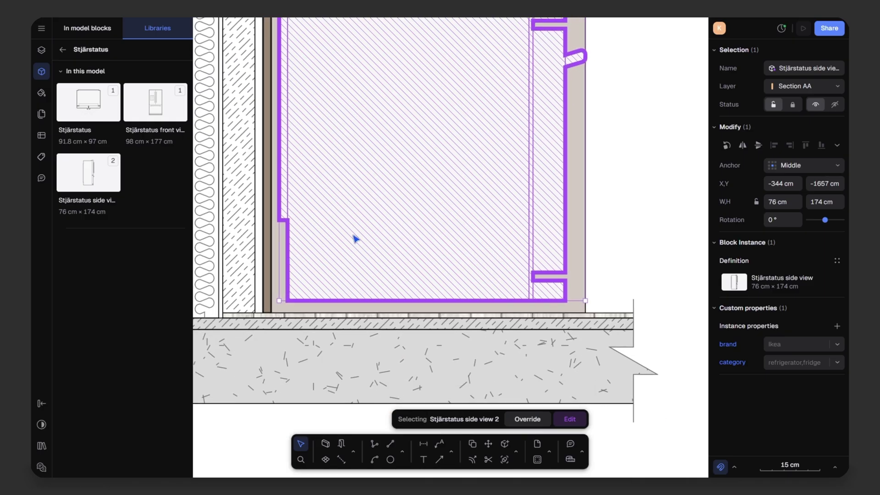
{"action": "key", "text": "Down"}
{"action": "key", "text": "Down"}
{"action": "key", "text": "Down"}
{"action": "key", "text": "Down"}
{"action": "scroll", "coordinate": [362, 274], "scroll_direction": "down", "scroll_amount": 5}
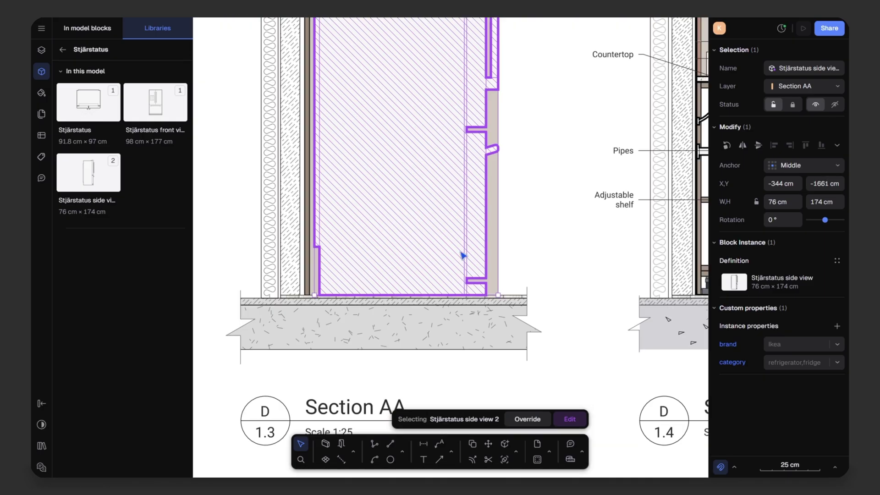
{"action": "left_click", "coordinate": [550, 206]}
{"action": "scroll", "coordinate": [507, 256], "scroll_direction": "up", "scroll_amount": 3}
Step: Edit the refrigerator side view block and change the stroke weight of its main outline's style
{"action": "left_click", "coordinate": [507, 238]}
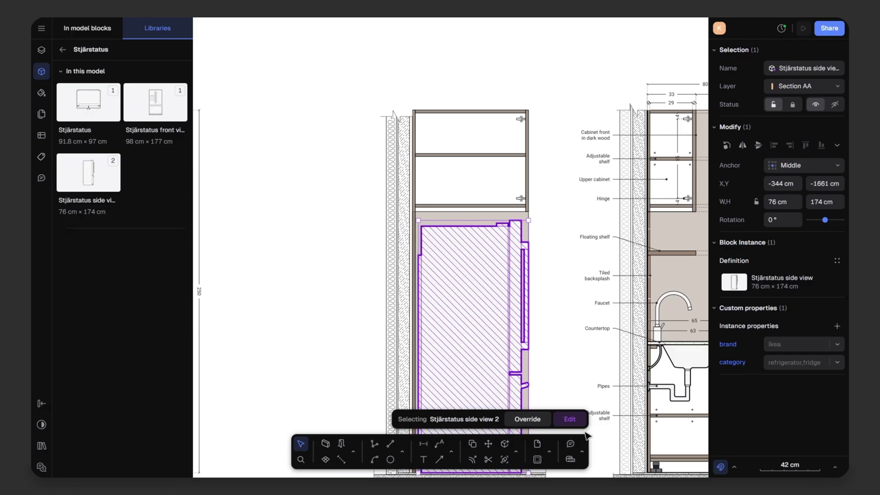
{"action": "left_click", "coordinate": [573, 420]}
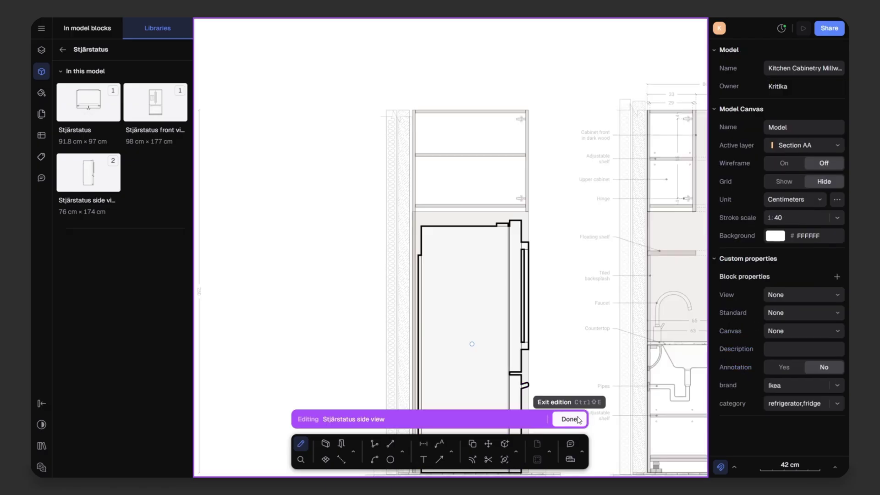
{"action": "left_click", "coordinate": [502, 234]}
{"action": "scroll", "coordinate": [504, 245], "scroll_direction": "up", "scroll_amount": 3}
{"action": "left_click", "coordinate": [837, 322]}
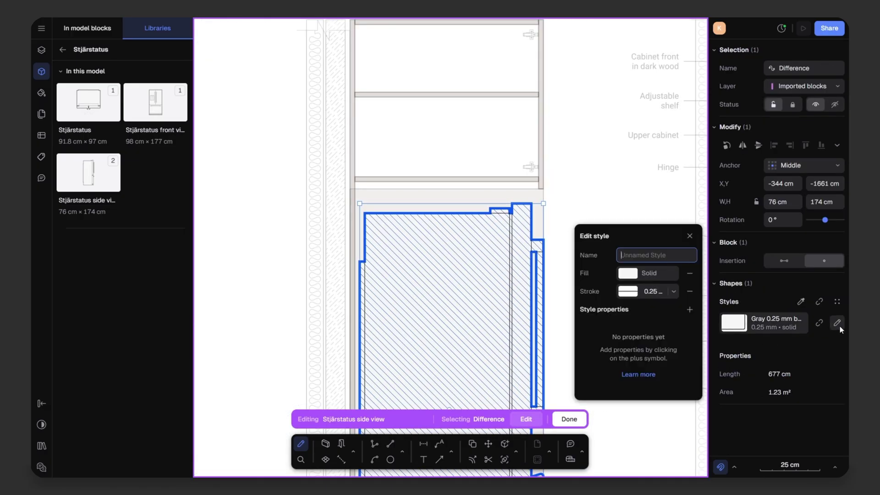
{"action": "left_click", "coordinate": [673, 292]}
{"action": "left_click", "coordinate": [597, 103]}
{"action": "left_click", "coordinate": [569, 420]}
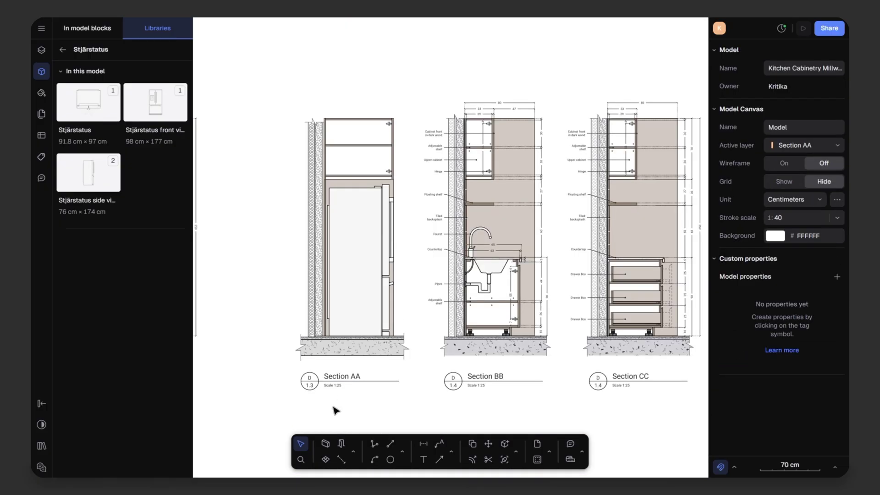
Step: Dimension the thickness of the upper cabinet's top panel in Section AA, with the dimension line outside the cabinet front
{"action": "left_click", "coordinate": [452, 449]}
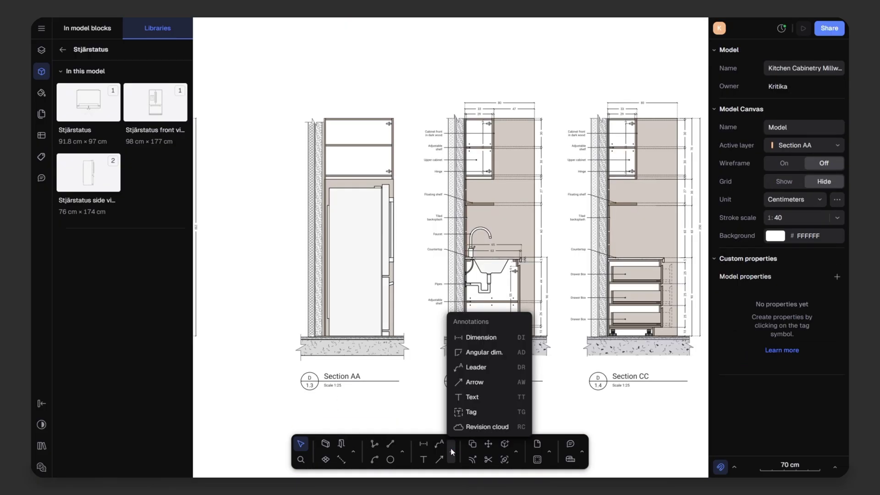
{"action": "left_click", "coordinate": [472, 338]}
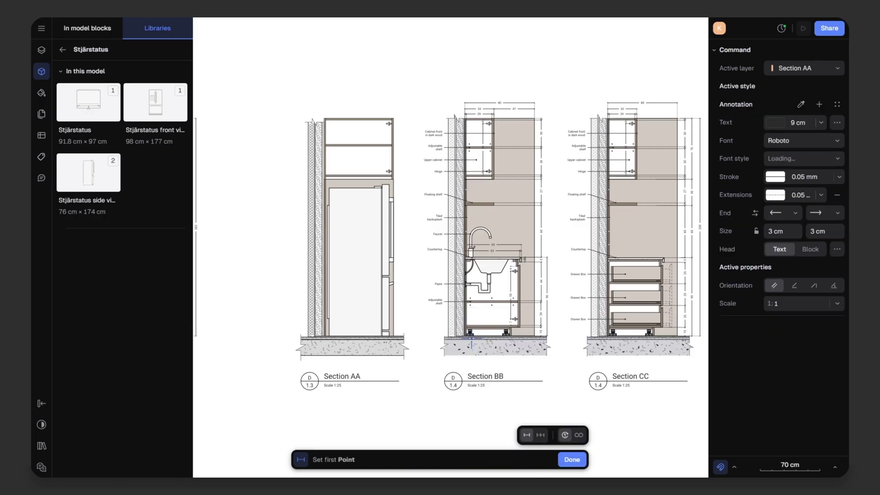
{"action": "scroll", "coordinate": [406, 141], "scroll_direction": "up", "scroll_amount": 10}
{"action": "left_click", "coordinate": [331, 190]}
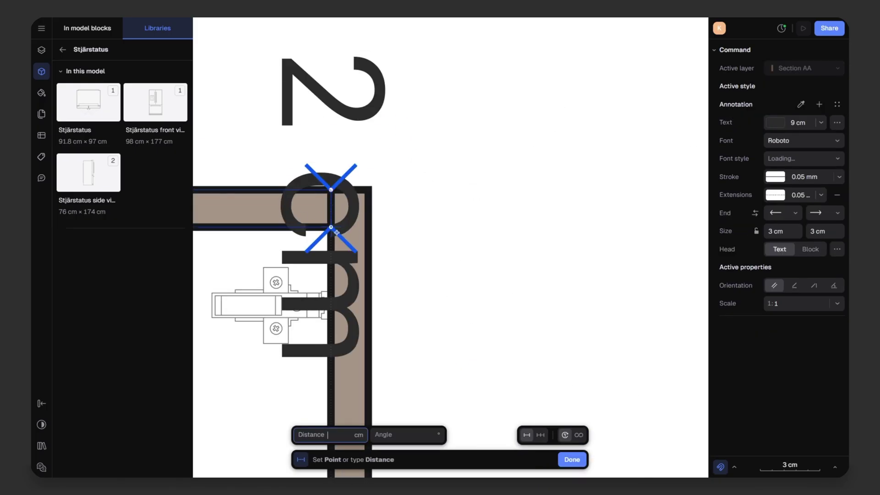
{"action": "left_click", "coordinate": [337, 233]}
{"action": "left_click", "coordinate": [483, 193]}
{"action": "scroll", "coordinate": [485, 194], "scroll_direction": "down", "scroll_amount": 10}
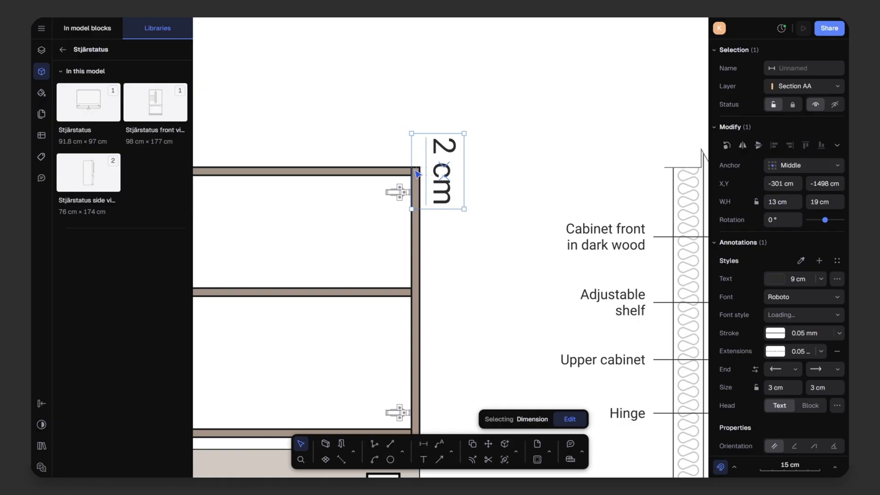
Step: Set the text height of the top panel's thickness dimension to 4 cm
{"action": "scroll", "coordinate": [415, 172], "scroll_direction": "down", "scroll_amount": 5}
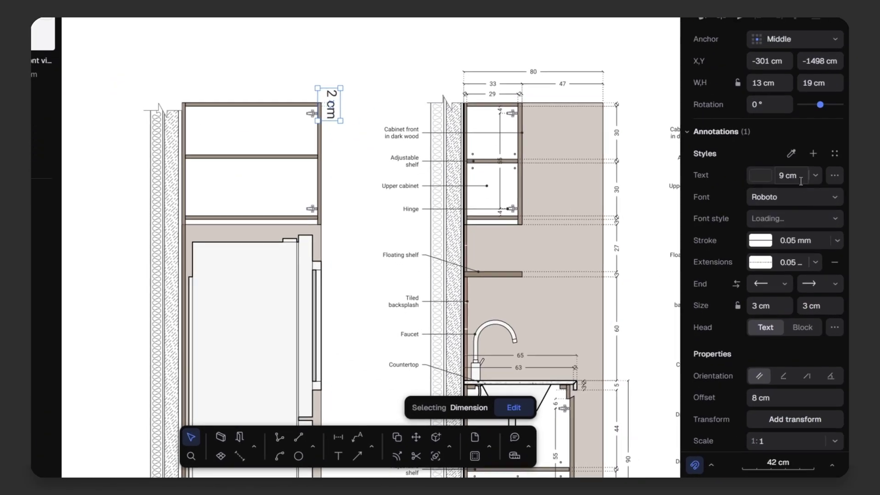
{"action": "left_click", "coordinate": [814, 176]}
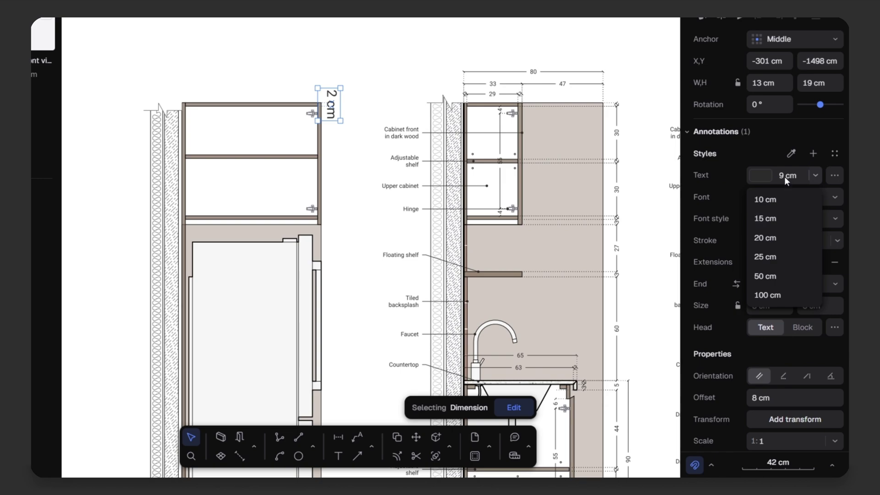
{"action": "left_click", "coordinate": [786, 176]}
{"action": "left_click", "coordinate": [797, 178]}
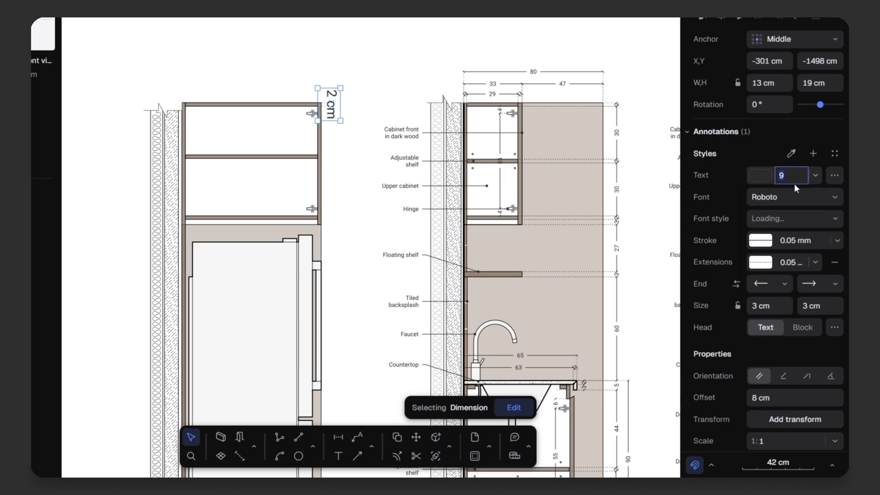
{"action": "key", "text": "Return"}
Step: Remove the unit suffix from the top panel's dimension and give it diagonal tick end markers
{"action": "scroll", "coordinate": [837, 116], "scroll_direction": "down", "scroll_amount": 2}
{"action": "left_click", "coordinate": [837, 117]}
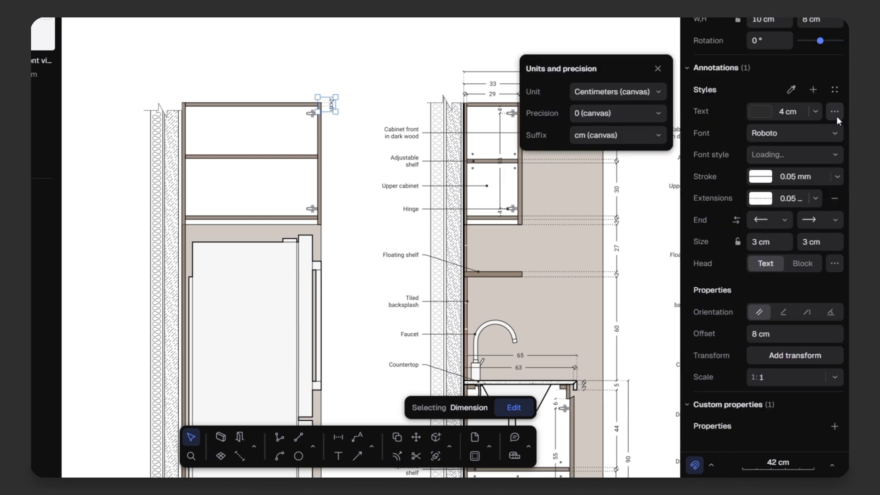
{"action": "left_click", "coordinate": [659, 94]}
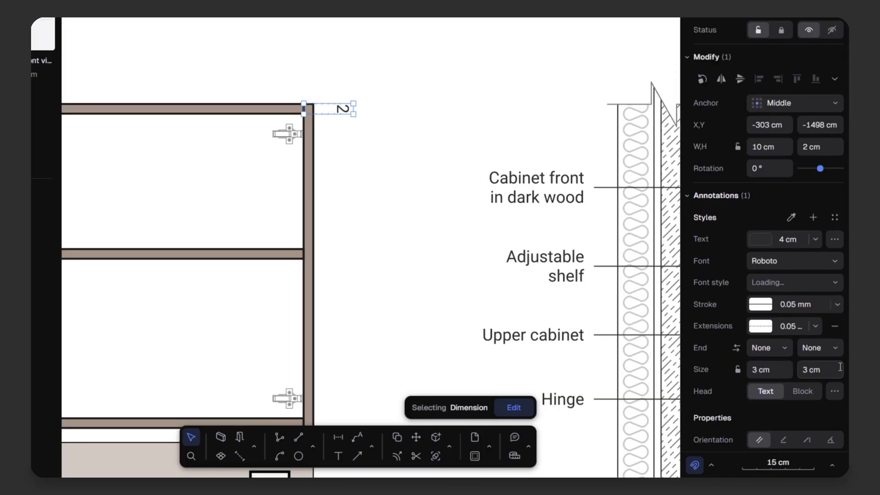
{"action": "left_click", "coordinate": [778, 346]}
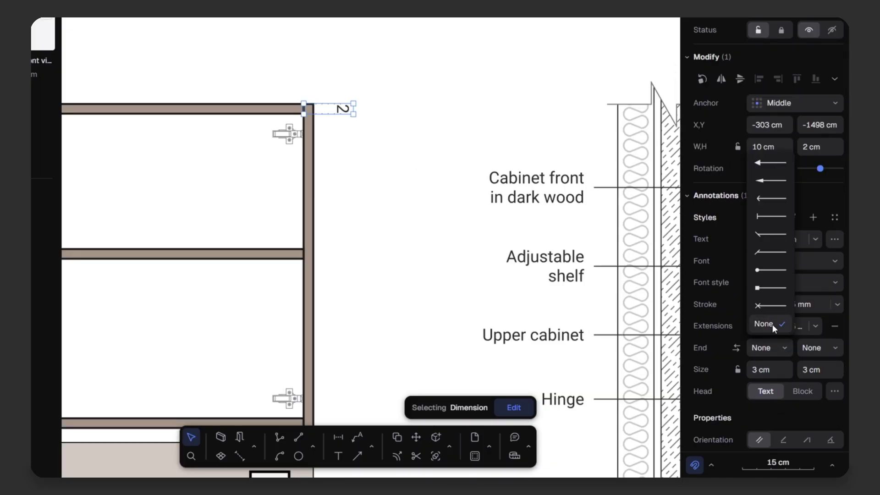
{"action": "left_click", "coordinate": [765, 240]}
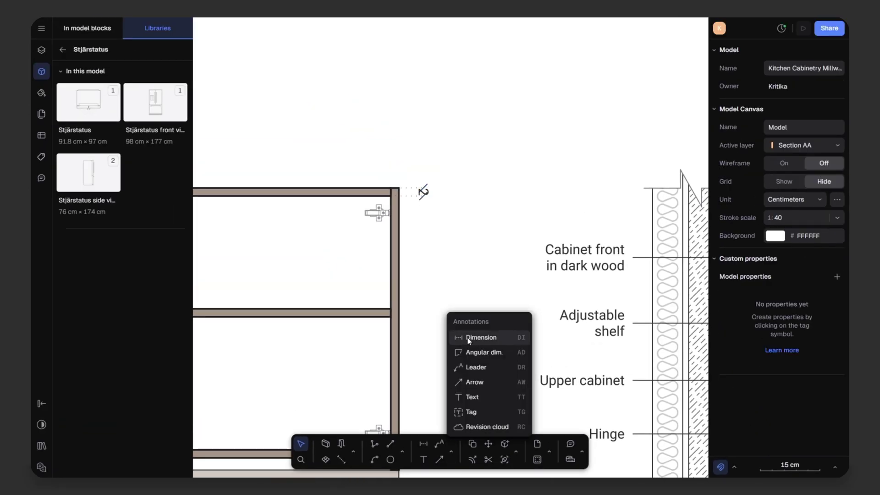
Step: Dimension the clear height between the cabinet's top panel and middle shelf, in line with the existing panel dimension
{"action": "left_click", "coordinate": [466, 340]}
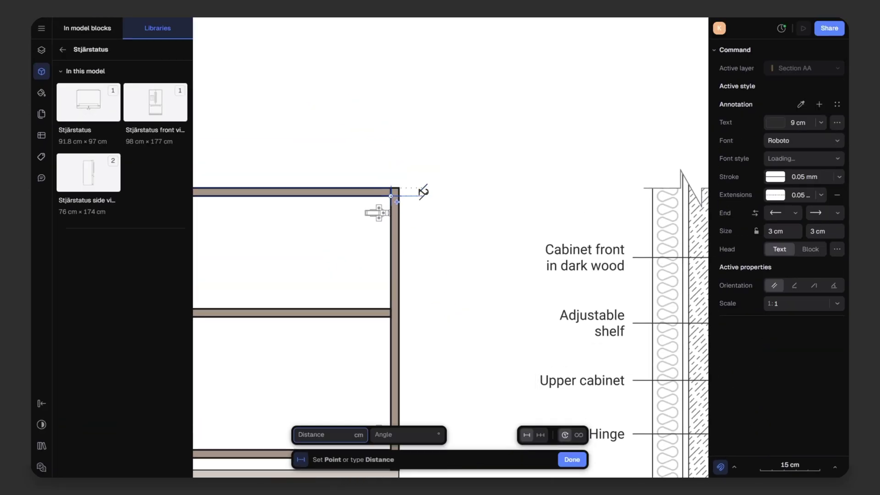
{"action": "left_click", "coordinate": [391, 309]}
{"action": "left_click", "coordinate": [424, 278]}
Step: Dimension the thickness of the upper cabinet's middle shelf along the same dimension line
{"action": "key", "text": "space"}
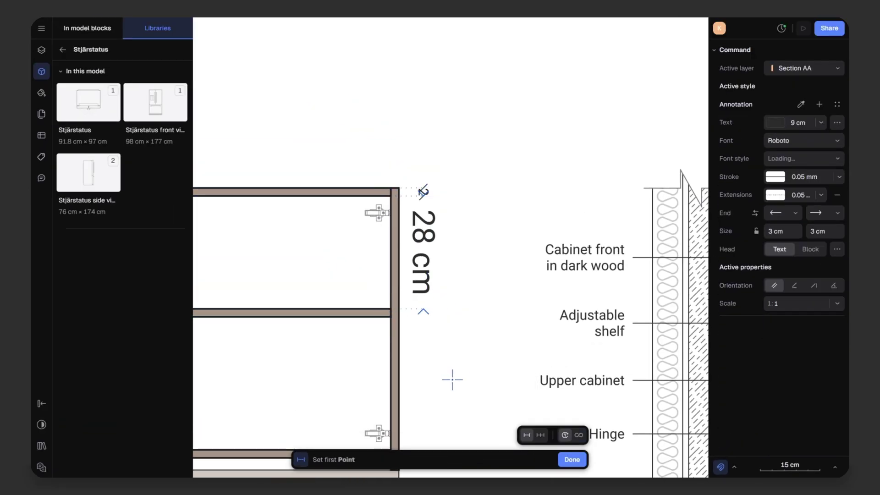
{"action": "scroll", "coordinate": [385, 316], "scroll_direction": "up", "scroll_amount": 3}
{"action": "left_click", "coordinate": [394, 304]}
{"action": "left_click", "coordinate": [395, 317]}
{"action": "left_click", "coordinate": [450, 304]}
{"action": "scroll", "coordinate": [468, 277], "scroll_direction": "down", "scroll_amount": 5}
Step: Continue the vertical dimensions below the middle shelf, covering the lower compartment, bottom panel, front overhang and refrigerator opening
{"action": "key", "text": "space"}
{"action": "scroll", "coordinate": [439, 293], "scroll_direction": "up", "scroll_amount": 5}
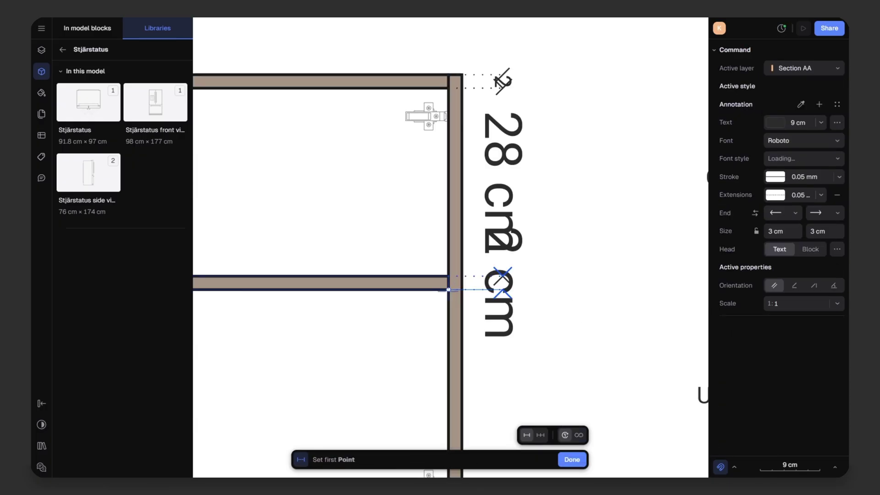
{"action": "left_click", "coordinate": [448, 289]}
{"action": "scroll", "coordinate": [449, 290], "scroll_direction": "down", "scroll_amount": 3}
{"action": "scroll", "coordinate": [444, 366], "scroll_direction": "up", "scroll_amount": 3}
{"action": "left_click", "coordinate": [463, 315]}
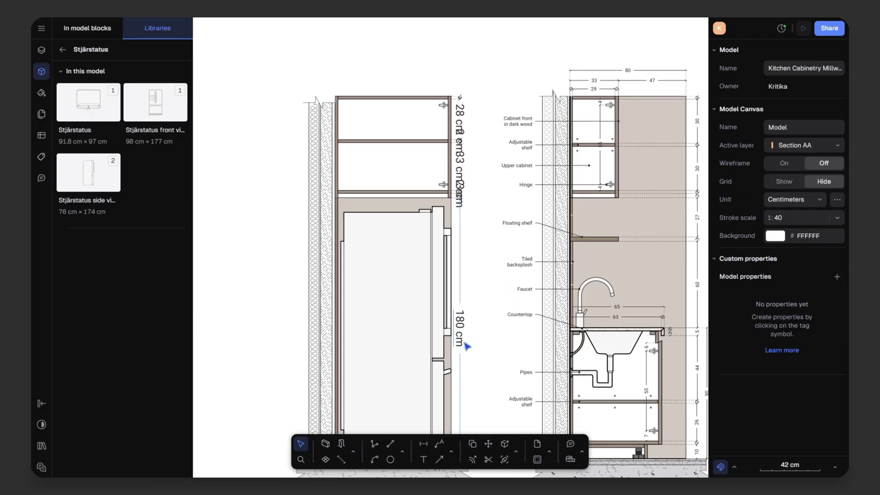
Step: Select the six unstyled vertical dimensions and apply the top panel dimension's annotation style to them
{"action": "left_click_drag", "start_coordinate": [468, 356], "coordinate": [459, 107]}
{"action": "left_click", "coordinate": [461, 112]}
{"action": "left_click", "coordinate": [800, 260]}
{"action": "scroll", "coordinate": [449, 94], "scroll_direction": "up", "scroll_amount": 10}
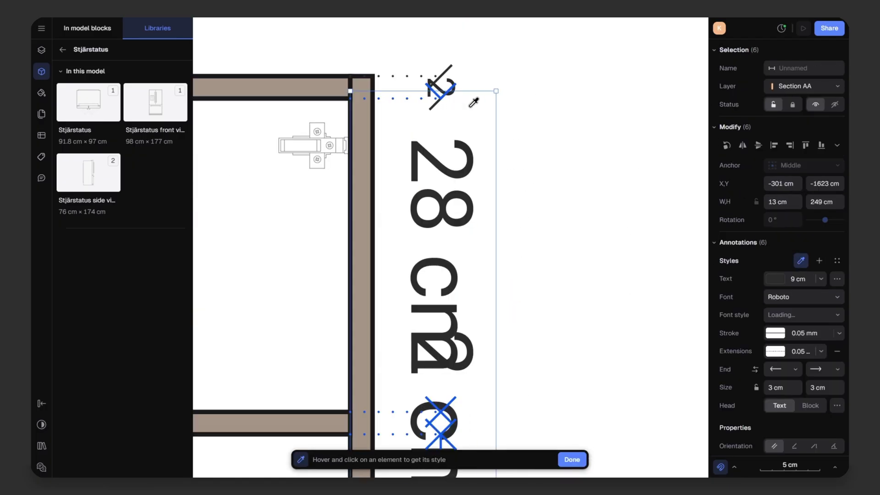
{"action": "left_click", "coordinate": [450, 82]}
{"action": "scroll", "coordinate": [504, 90], "scroll_direction": "down", "scroll_amount": 8}
{"action": "left_click", "coordinate": [517, 118]}
Step: Add a leader reading "Upper Cabinet" that points into the lower compartment from outside the wall
{"action": "scroll", "coordinate": [497, 108], "scroll_direction": "down", "scroll_amount": 5}
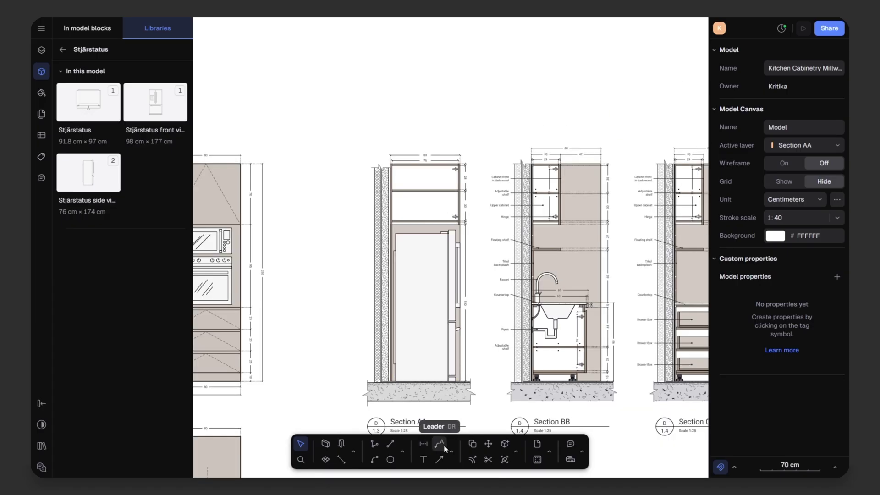
{"action": "left_click", "coordinate": [440, 444]}
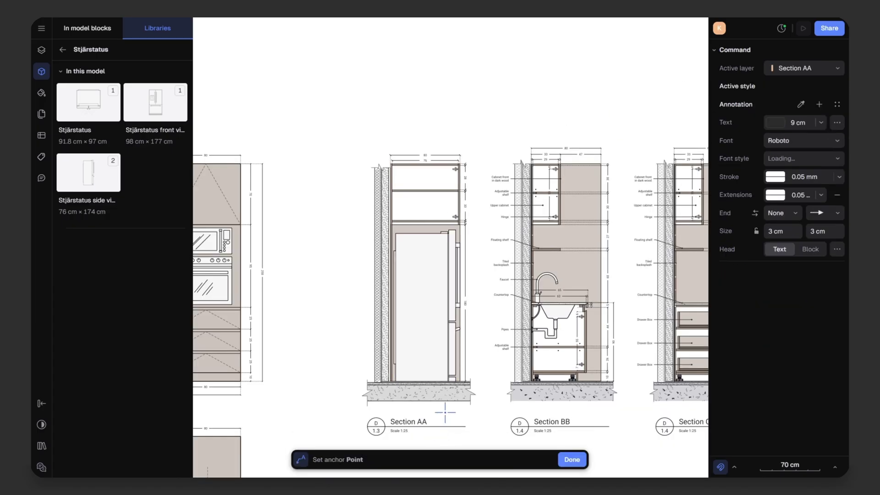
{"action": "scroll", "coordinate": [398, 189], "scroll_direction": "up", "scroll_amount": 5}
{"action": "left_click", "coordinate": [385, 275]}
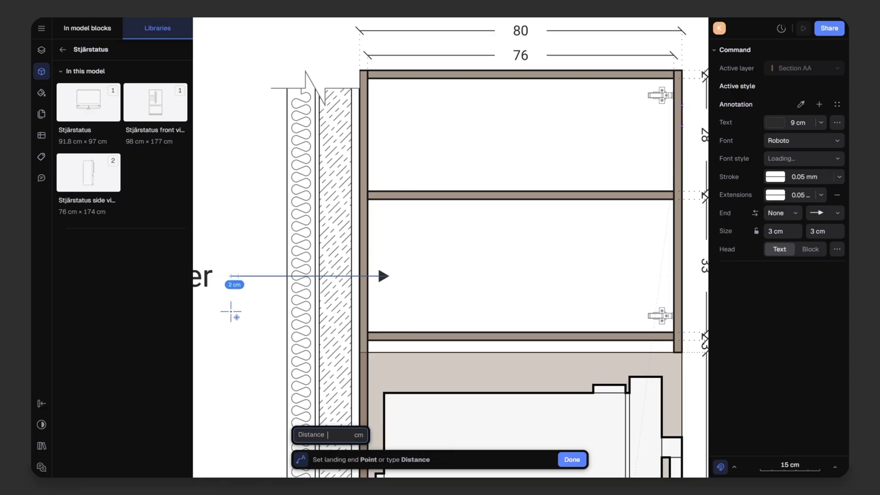
{"action": "middle_click_drag", "start_coordinate": [232, 281], "coordinate": [373, 318]}
{"action": "left_click", "coordinate": [377, 311]}
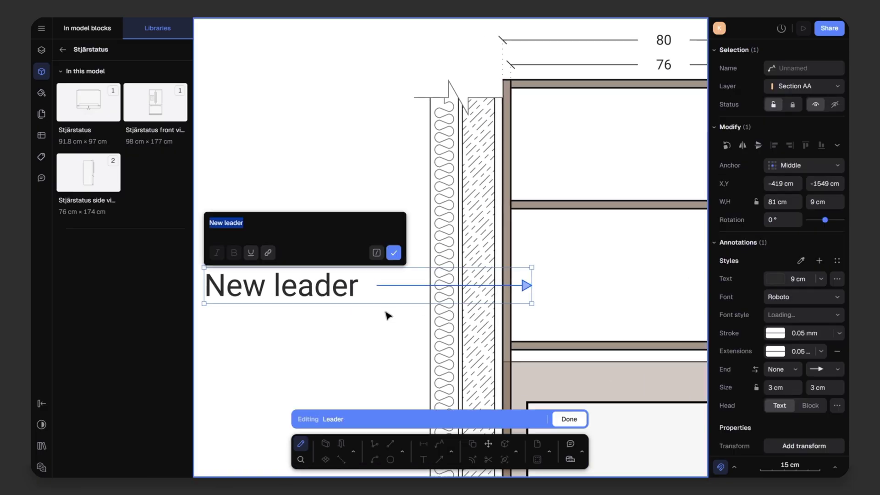
{"action": "type", "text": "Upper Cabinet"}
{"action": "left_click", "coordinate": [394, 253]}
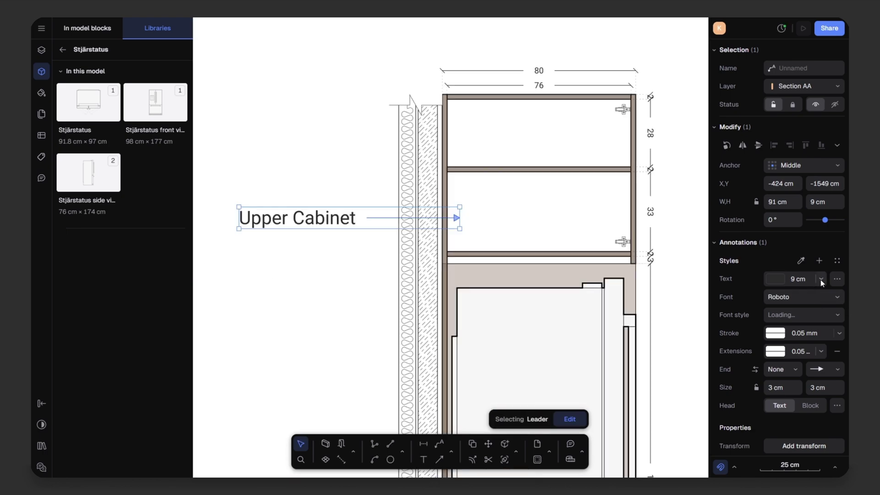
Step: Style the Upper Cabinet leader with 4 cm text and a round dot end marker 2 cm in size
{"action": "type", "text": "4"}
{"action": "key", "text": "Return"}
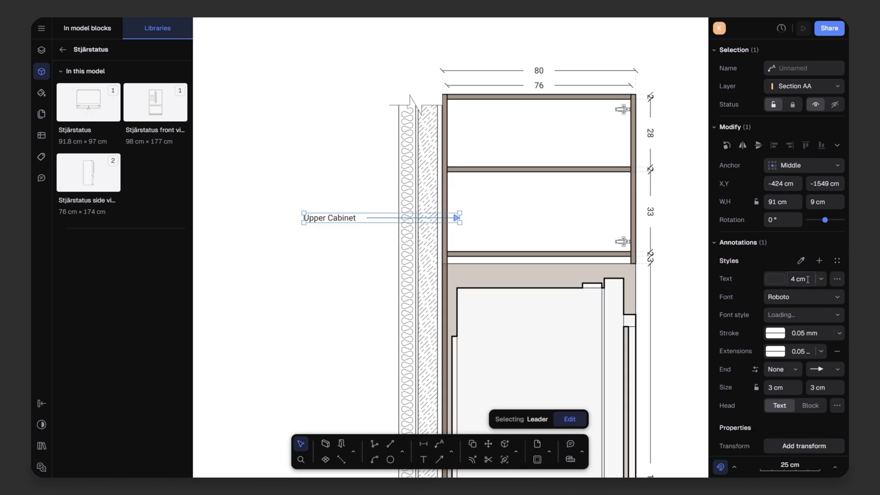
{"action": "left_click", "coordinate": [826, 372]}
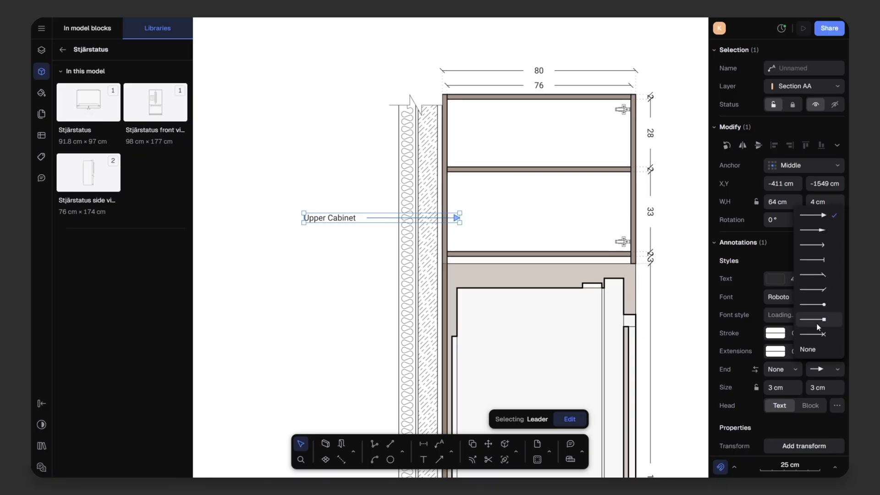
{"action": "left_click", "coordinate": [819, 309]}
{"action": "left_click", "coordinate": [829, 387]}
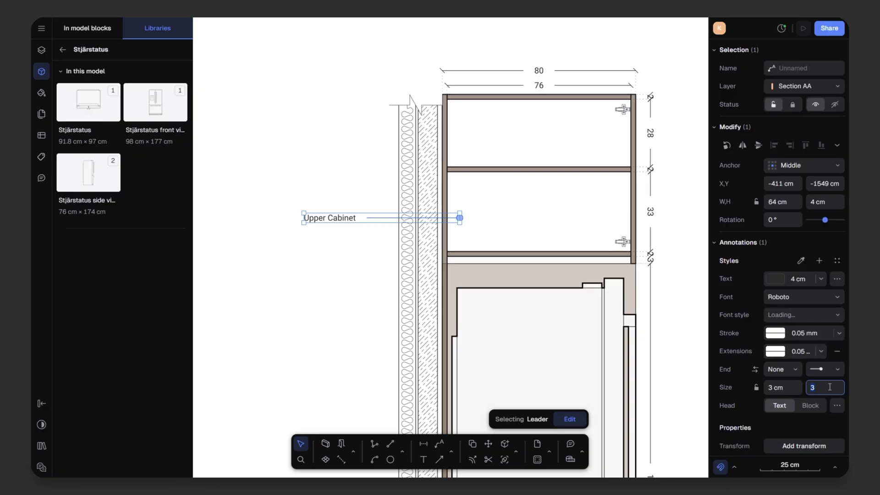
{"action": "type", "text": "2"}
{"action": "key", "text": "Return"}
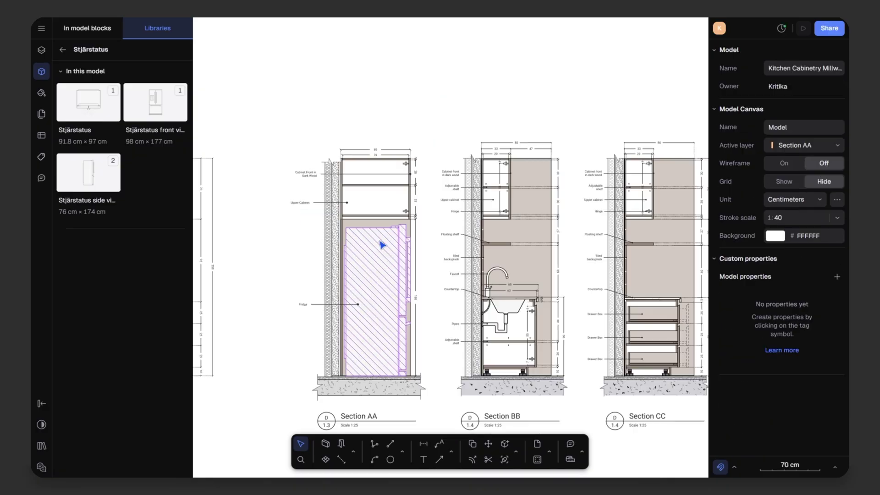
{"action": "scroll", "coordinate": [388, 224], "scroll_direction": "down", "scroll_amount": 3}
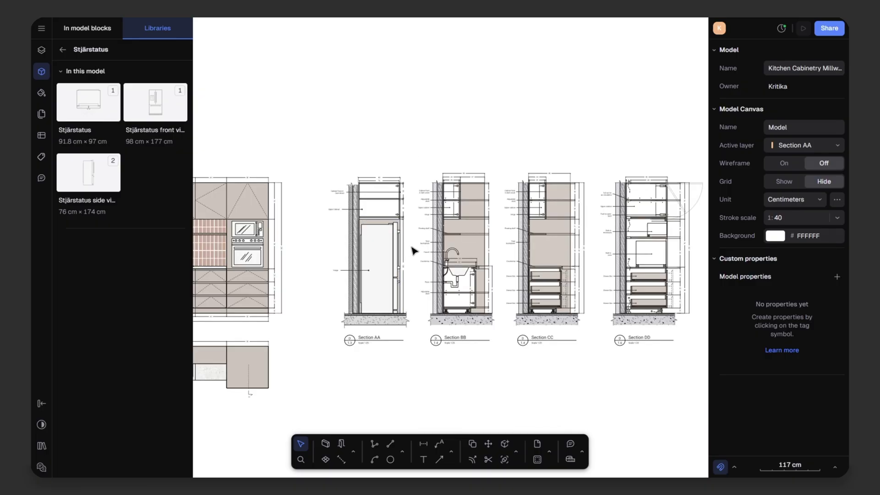
{"action": "scroll", "coordinate": [414, 250], "scroll_direction": "down", "scroll_amount": 3}
{"action": "middle_click_drag", "start_coordinate": [414, 251], "coordinate": [486, 222]}
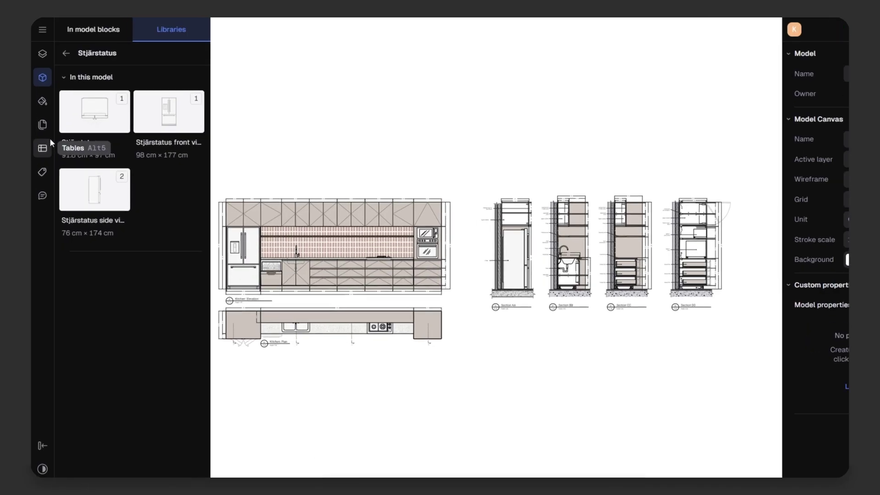
Step: Add a landscape A4 page to the model and set its scale to 1:25
{"action": "left_click", "coordinate": [46, 117]}
{"action": "left_click", "coordinate": [143, 318]}
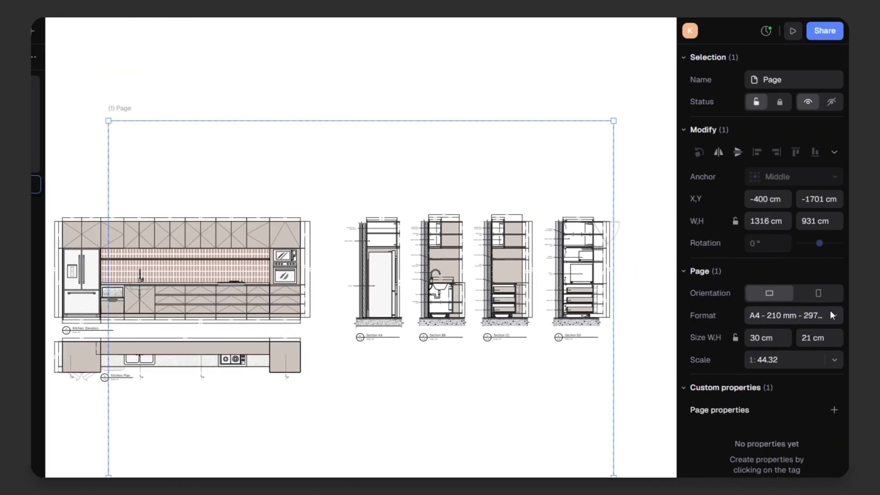
{"action": "left_click", "coordinate": [828, 318]}
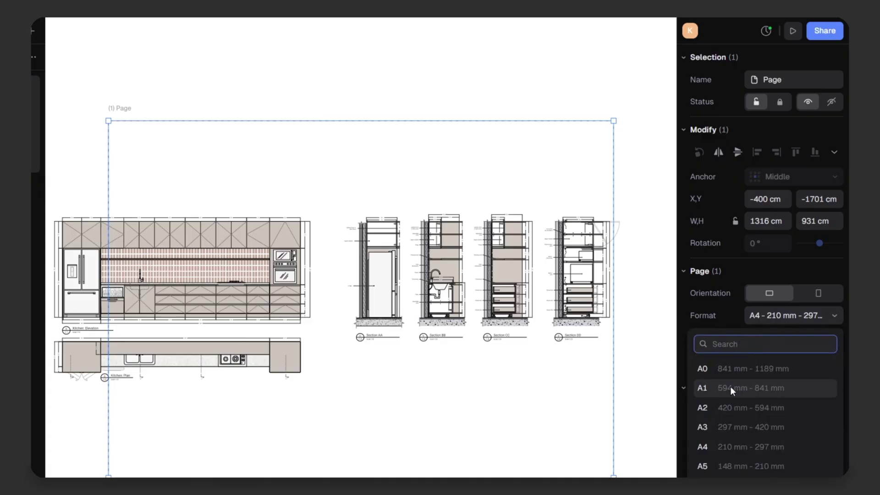
{"action": "left_click", "coordinate": [713, 448]}
{"action": "left_click", "coordinate": [837, 359]}
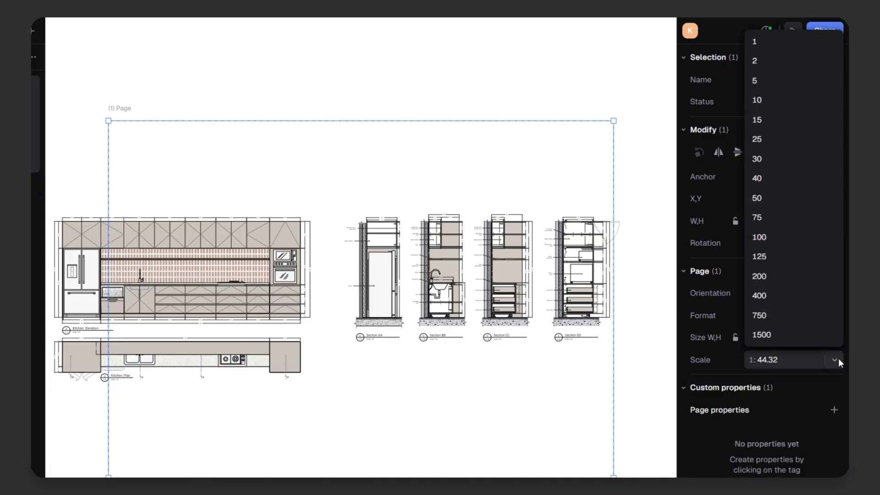
{"action": "left_click", "coordinate": [760, 137]}
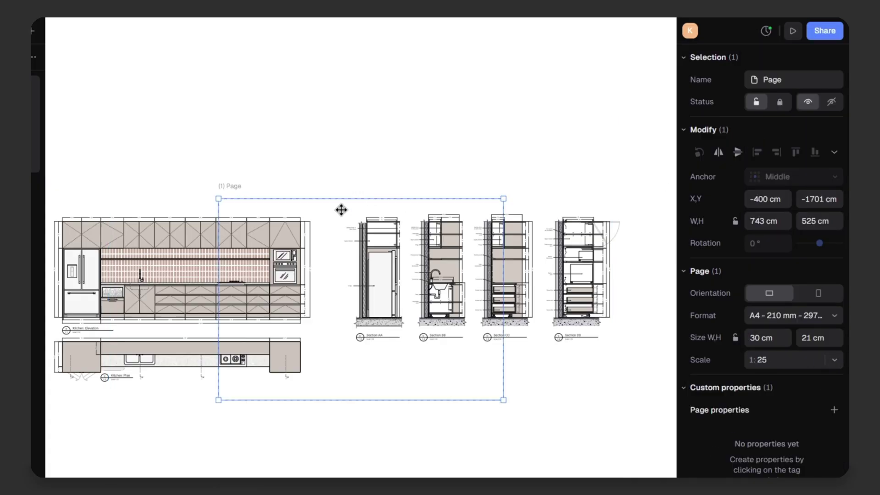
Step: Move the page so it frames the four section drawings, AA to DD
{"action": "left_click_drag", "start_coordinate": [339, 208], "coordinate": [461, 194]}
{"action": "left_click_drag", "start_coordinate": [532, 162], "coordinate": [532, 161]}
{"action": "left_click", "coordinate": [681, 190]}
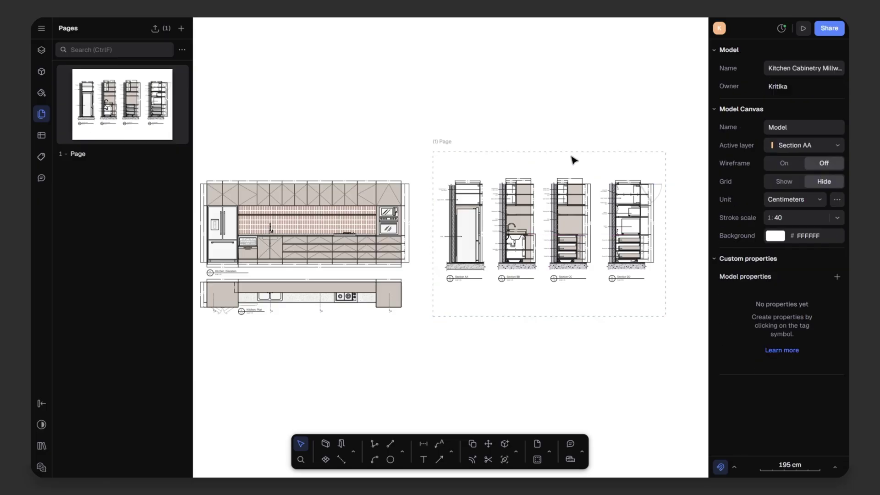
Step: Duplicate the sections page and position the copy around the kitchen elevation and kitchen plan
{"action": "left_click", "coordinate": [577, 153]}
{"action": "key", "text": "ctrl+d"}
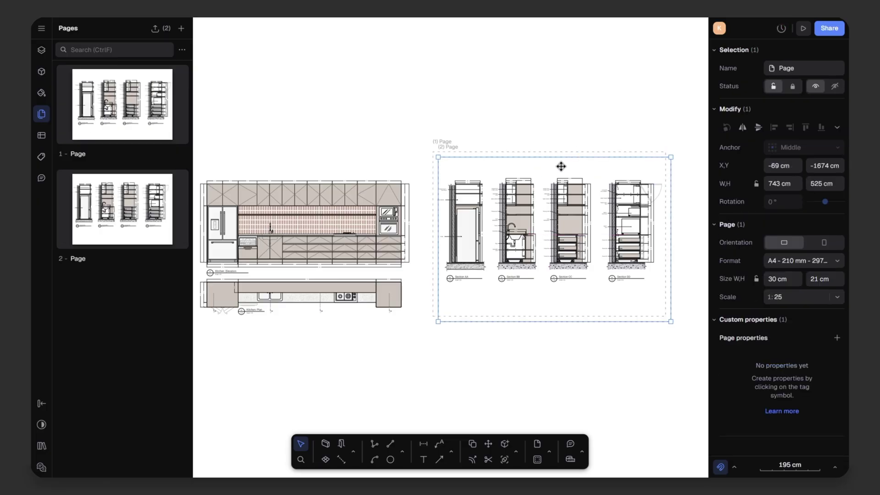
{"action": "left_click_drag", "start_coordinate": [562, 165], "coordinate": [318, 160]}
{"action": "middle_click_drag", "start_coordinate": [383, 241], "coordinate": [472, 233]}
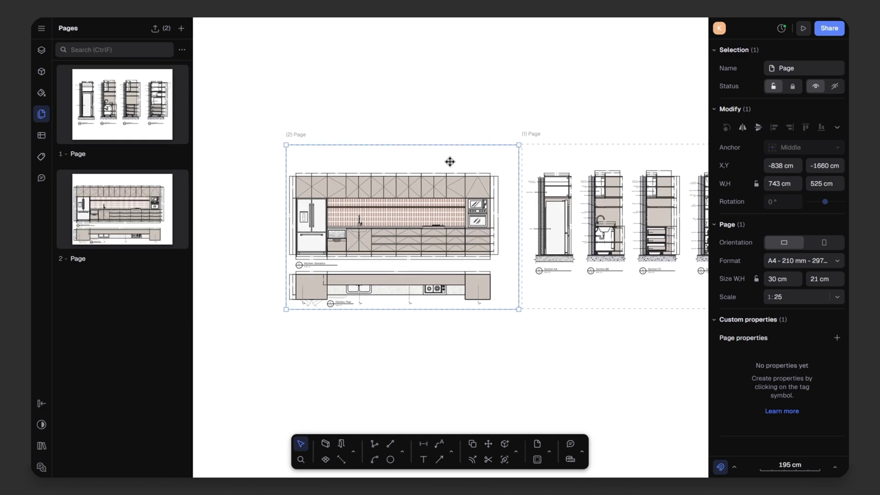
{"action": "left_click_drag", "start_coordinate": [449, 161], "coordinate": [445, 169]}
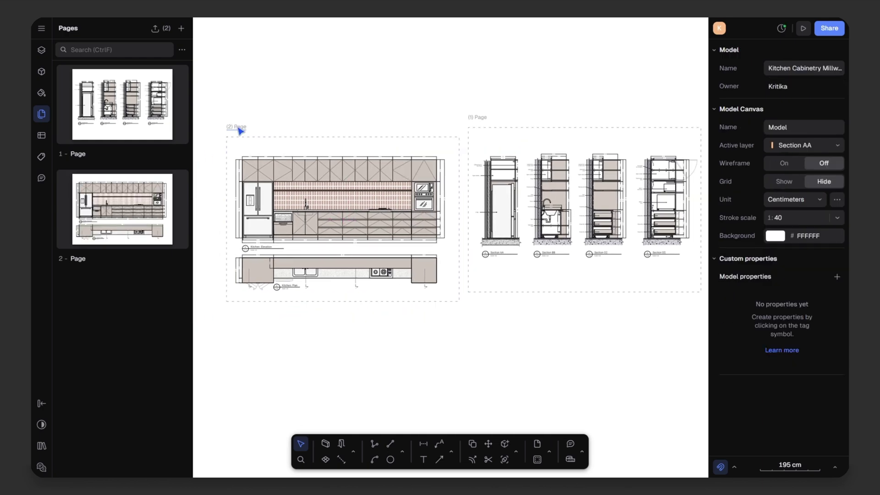
Step: Reorder the pages so the elevation and plan page comes before the sections page
{"action": "left_click", "coordinate": [237, 128]}
{"action": "left_click_drag", "start_coordinate": [118, 209], "coordinate": [164, 110]}
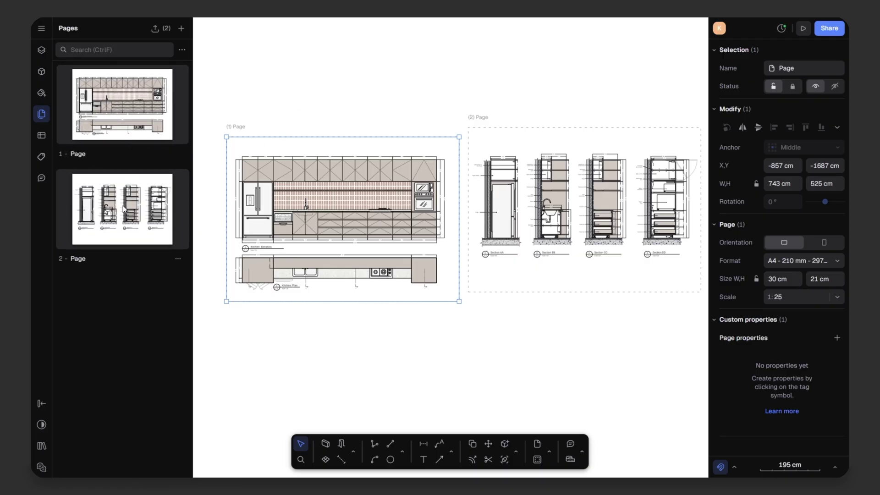
{"action": "left_click", "coordinate": [326, 105]}
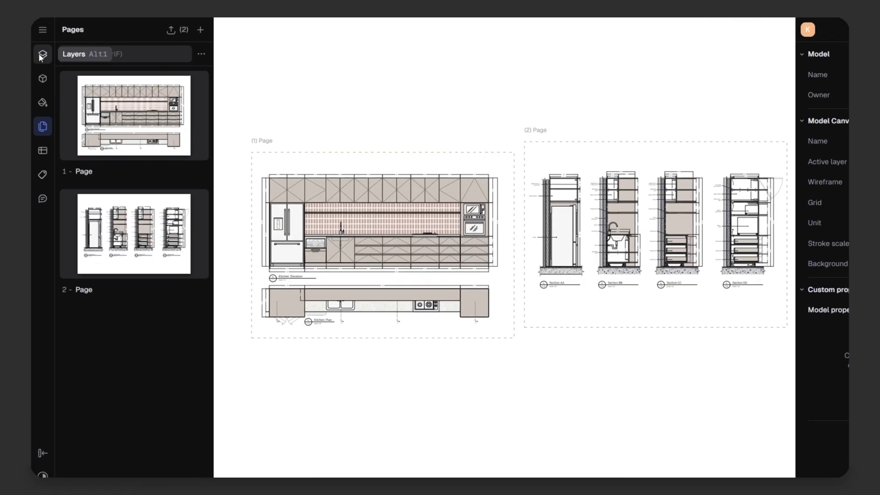
{"action": "left_click", "coordinate": [43, 30]}
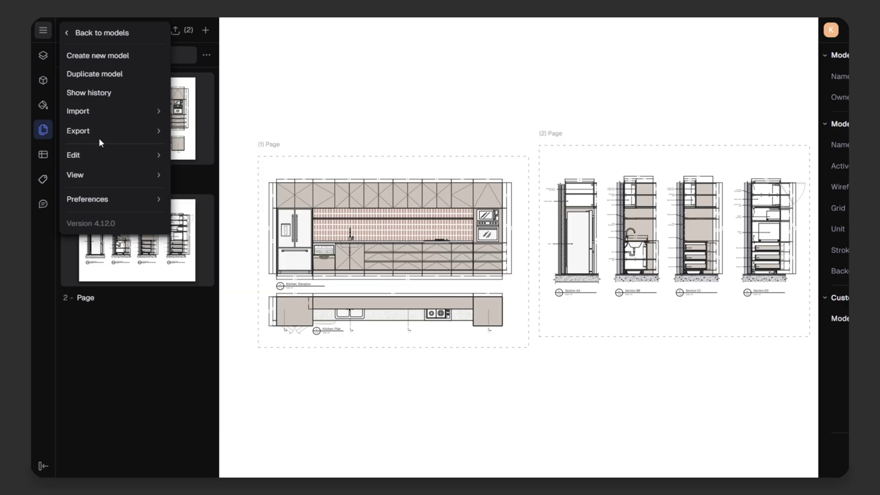
{"action": "mouse_move", "coordinate": [101, 131]}
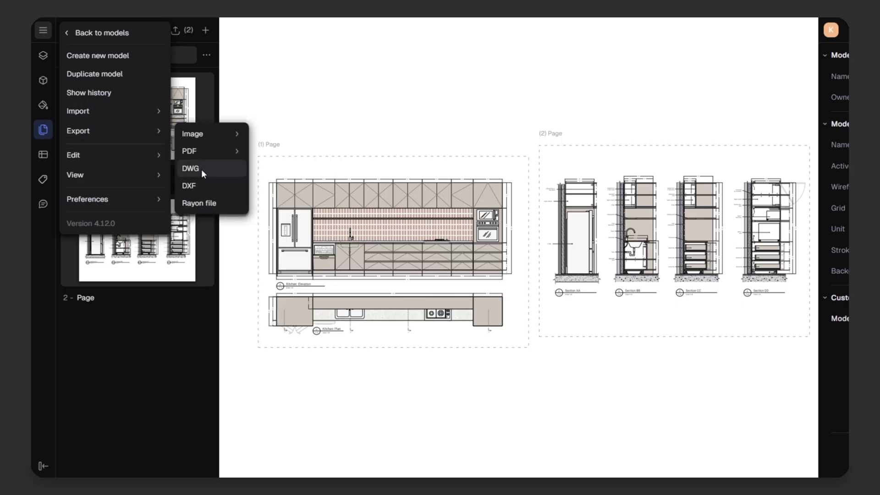
{"action": "left_click", "coordinate": [296, 112]}
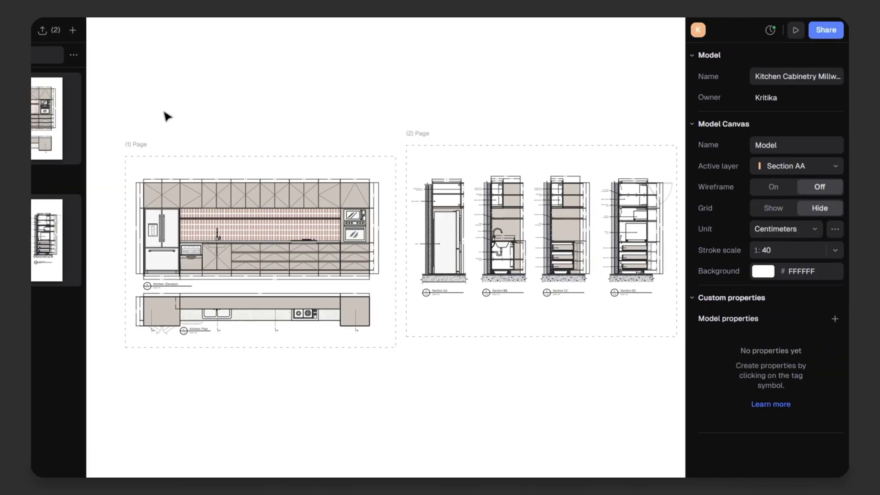
Step: Open the model's sharing settings, check the invite roles and enable the public link
{"action": "left_click", "coordinate": [833, 33]}
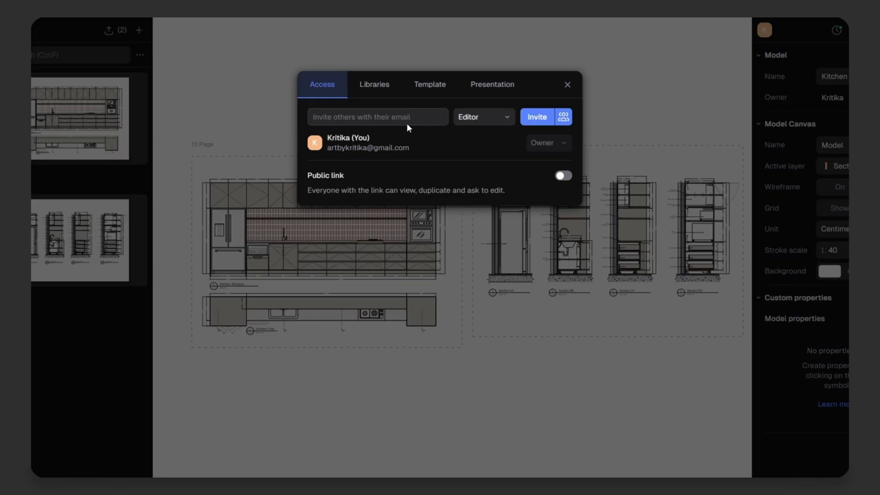
{"action": "left_click", "coordinate": [322, 116]}
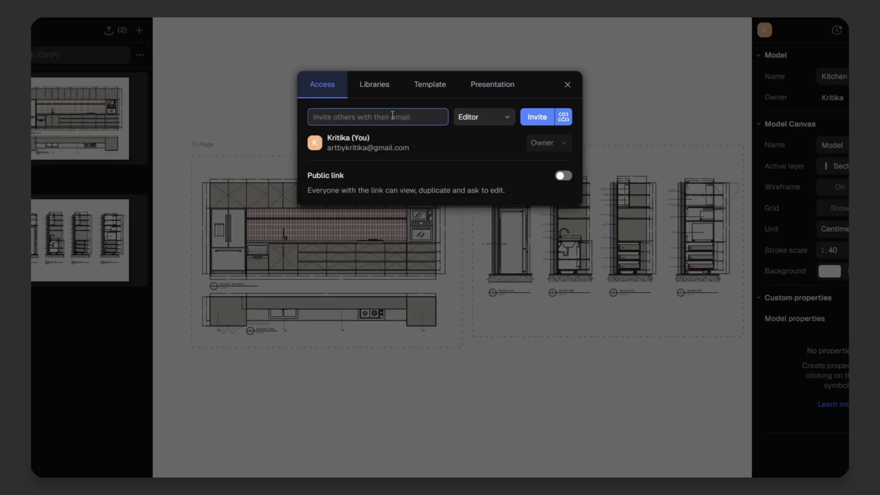
{"action": "left_click", "coordinate": [504, 118]}
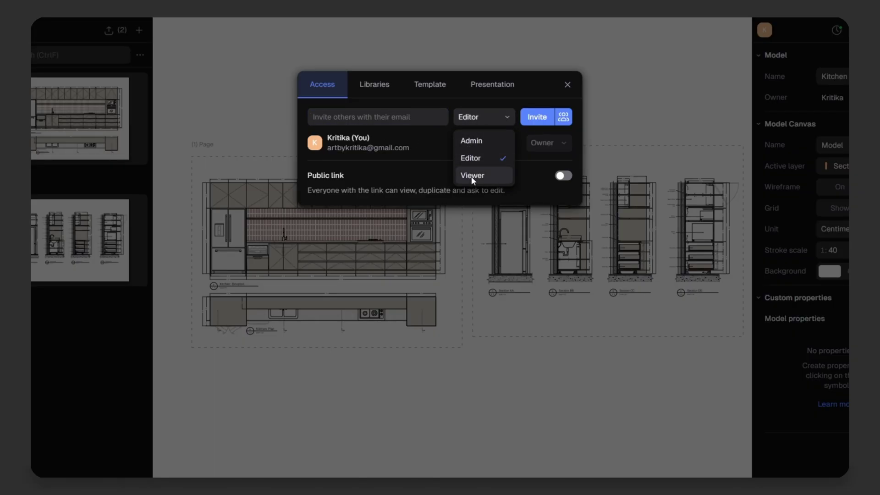
{"action": "left_click", "coordinate": [580, 180]}
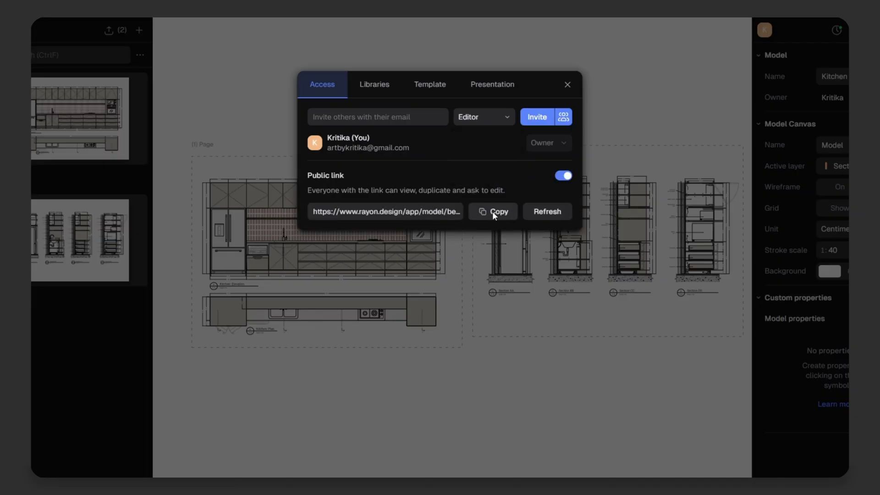
Step: Publish all pages as a presentation and open the published version at its second page
{"action": "left_click", "coordinate": [491, 87]}
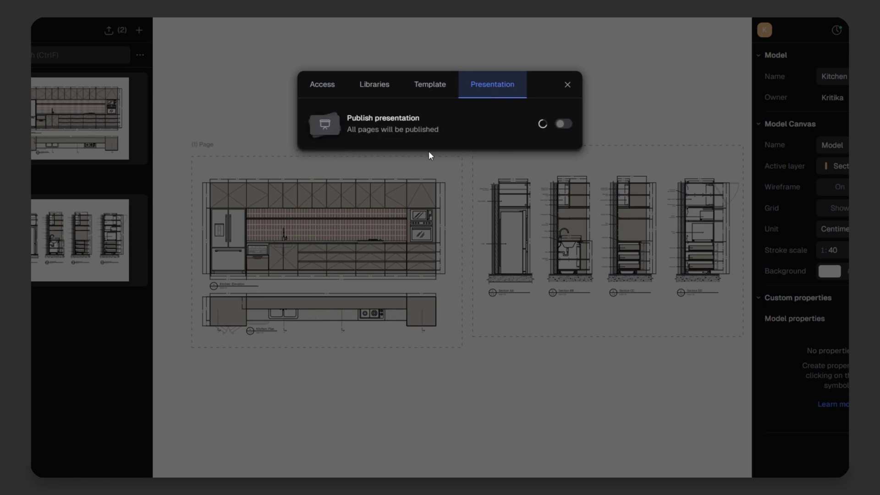
{"action": "left_click", "coordinate": [499, 160]}
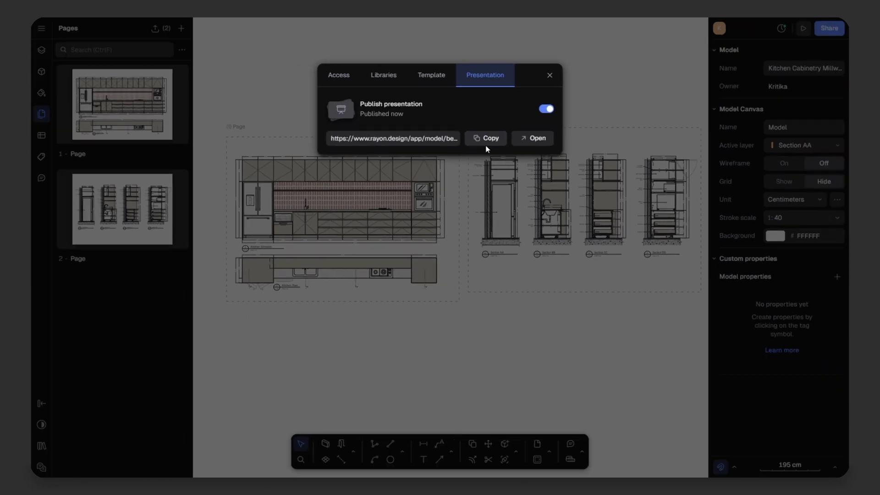
{"action": "left_click", "coordinate": [547, 158]}
{"action": "left_click", "coordinate": [461, 459]}
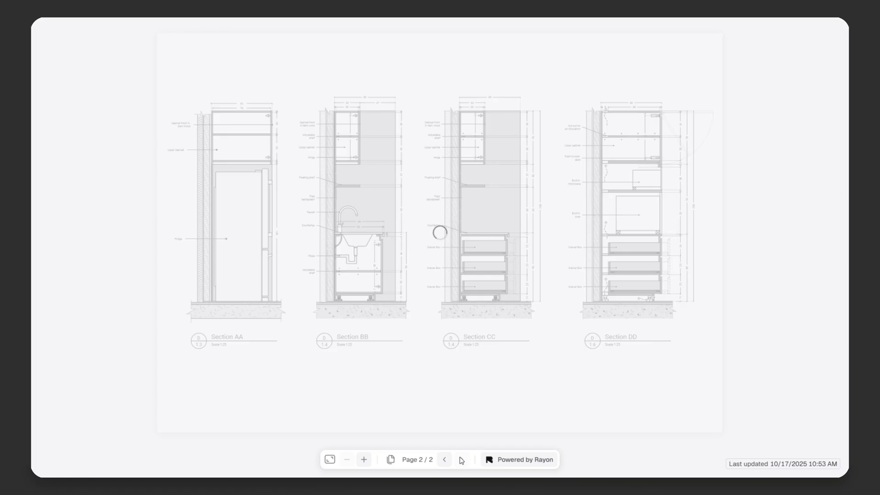